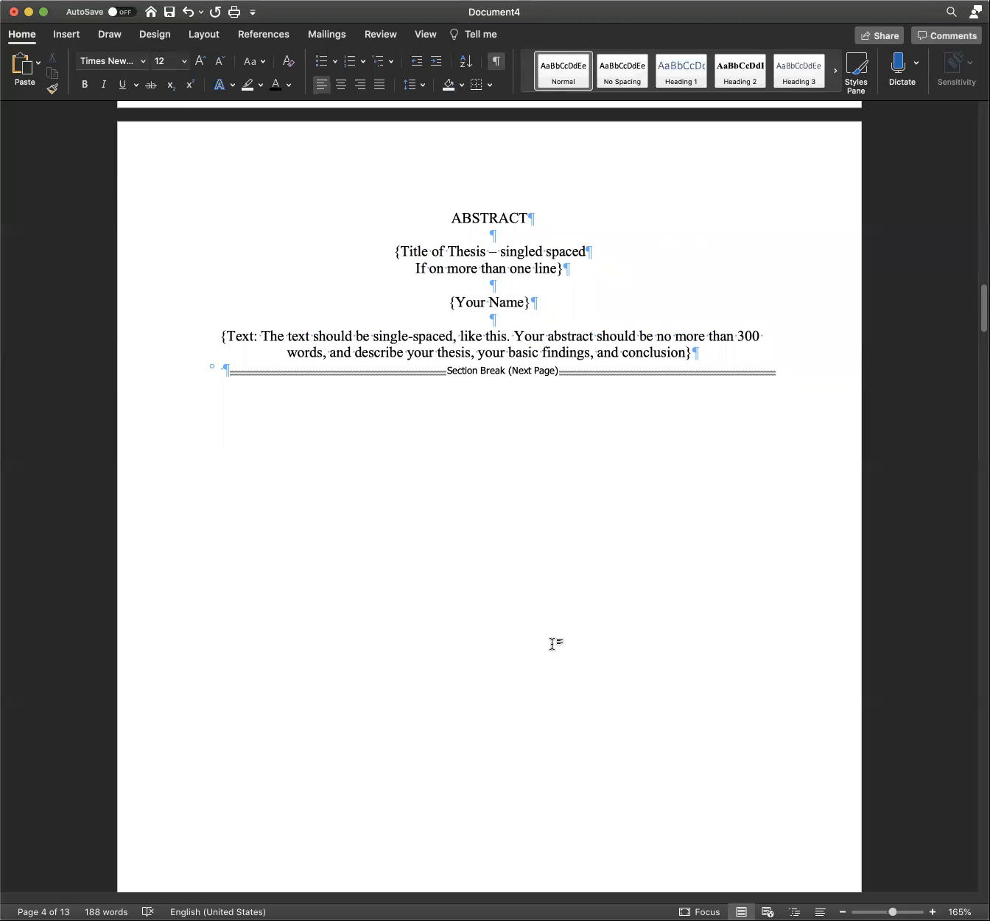
Step: Delete the run of blank paragraphs above the Table of Contents heading on the page after the abstract
{"action": "scroll", "coordinate": [552, 642], "scroll_direction": "down", "scroll_amount": 2}
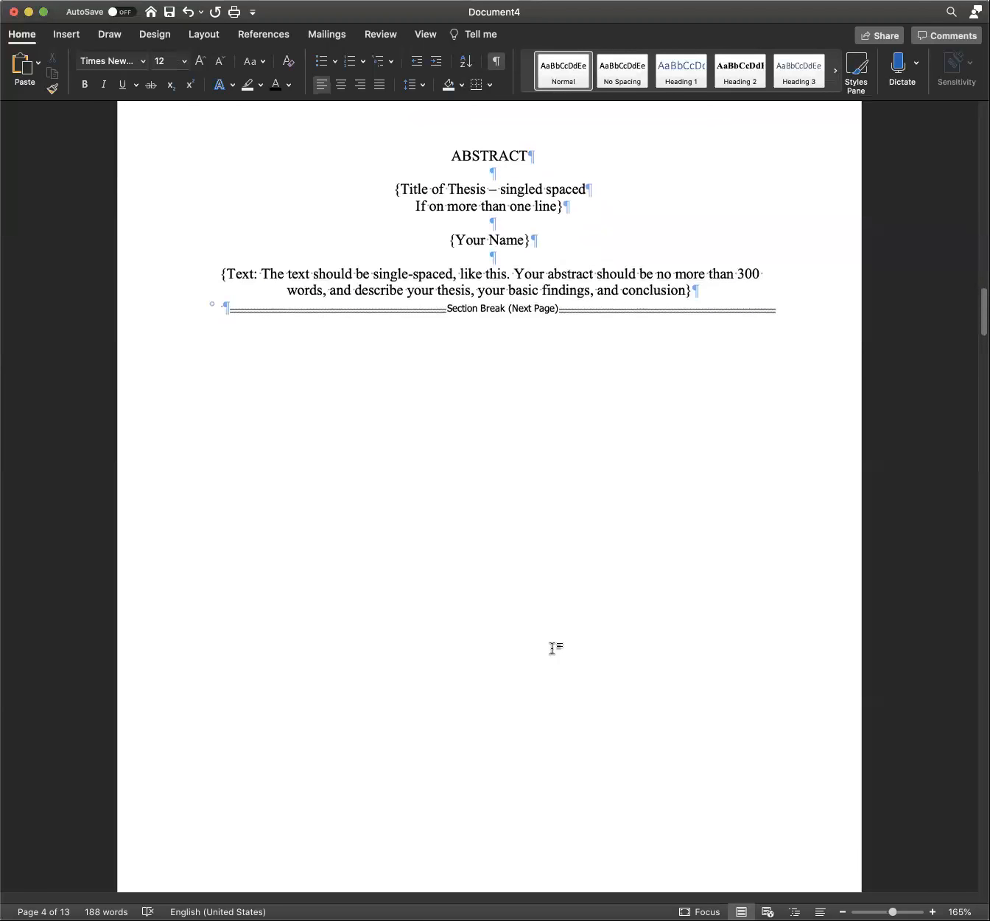
{"action": "scroll", "coordinate": [581, 666], "scroll_direction": "down", "scroll_amount": 20}
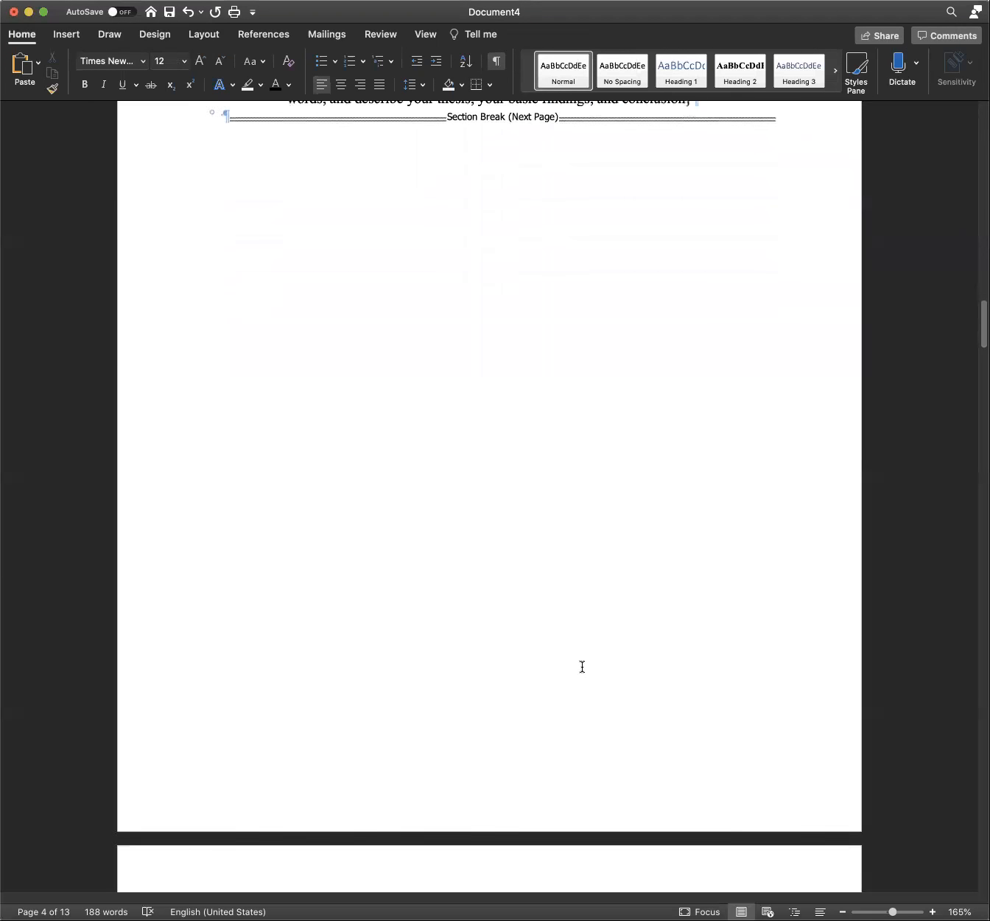
{"action": "scroll", "coordinate": [574, 626], "scroll_direction": "down", "scroll_amount": 10}
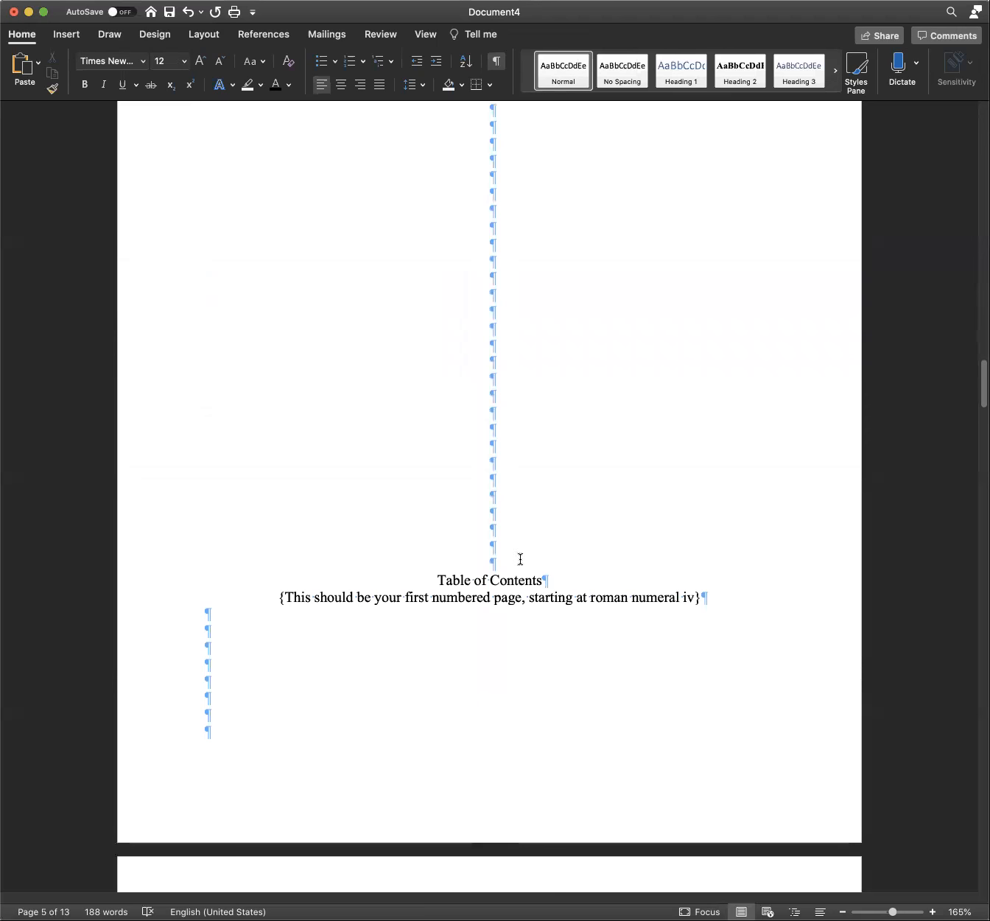
{"action": "scroll", "coordinate": [527, 402], "scroll_direction": "up", "scroll_amount": 1}
{"action": "scroll", "coordinate": [530, 324], "scroll_direction": "up", "scroll_amount": 5}
{"action": "left_click_drag", "start_coordinate": [532, 338], "coordinate": [505, 197]}
{"action": "key", "text": "BackSpace"}
{"action": "key", "text": "BackSpace"}
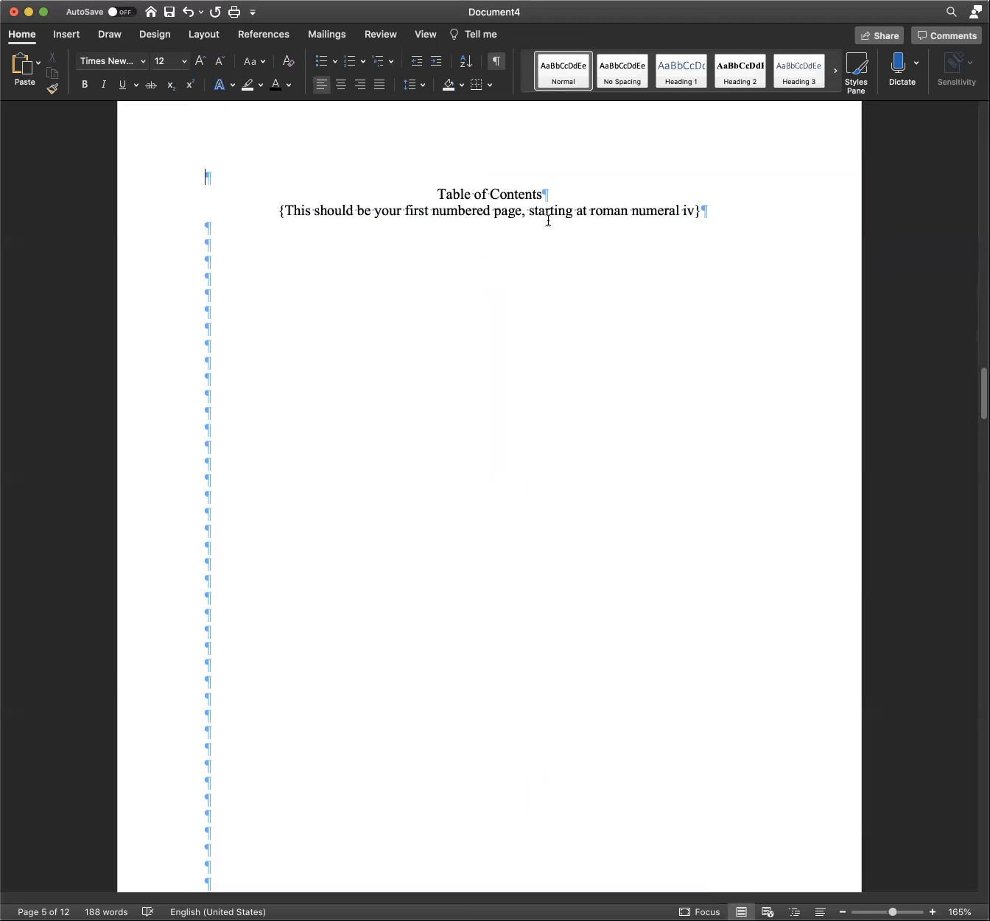
Step: Remove the remaining empty line above the Table of Contents heading and centre the heading
{"action": "scroll", "coordinate": [753, 452], "scroll_direction": "up", "scroll_amount": 3}
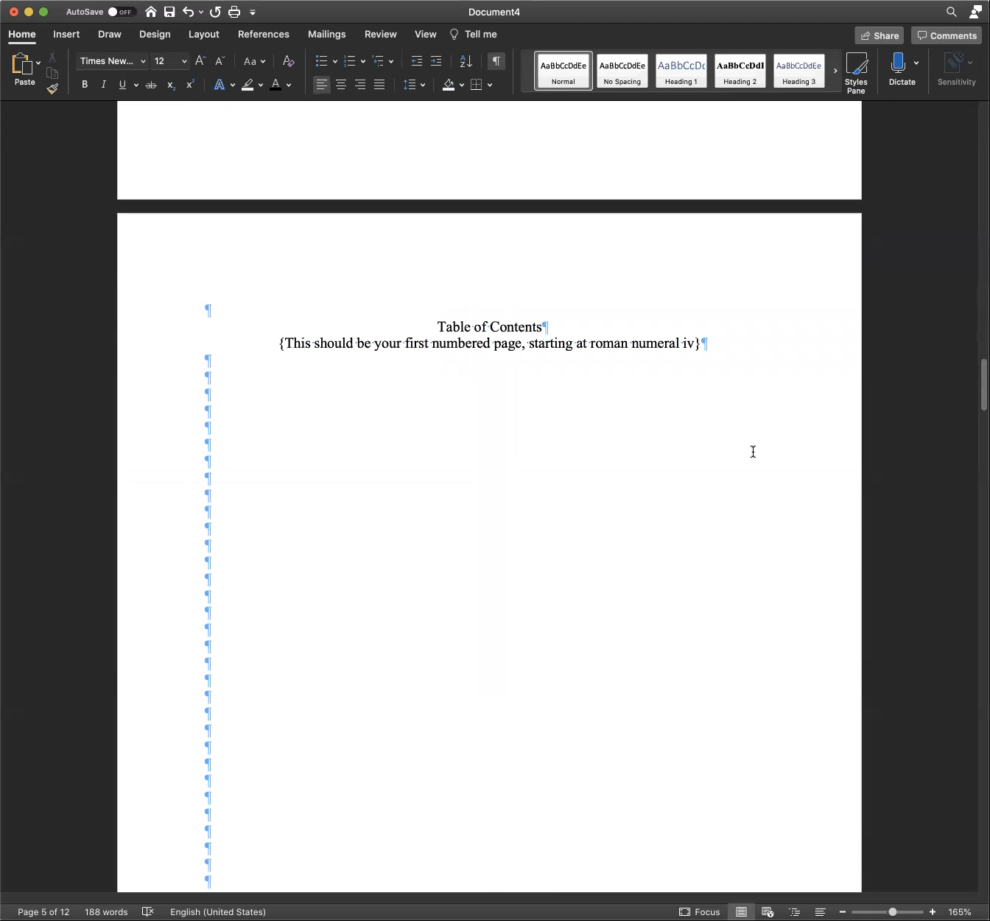
{"action": "scroll", "coordinate": [752, 452], "scroll_direction": "up", "scroll_amount": 10}
{"action": "scroll", "coordinate": [629, 642], "scroll_direction": "down", "scroll_amount": 6}
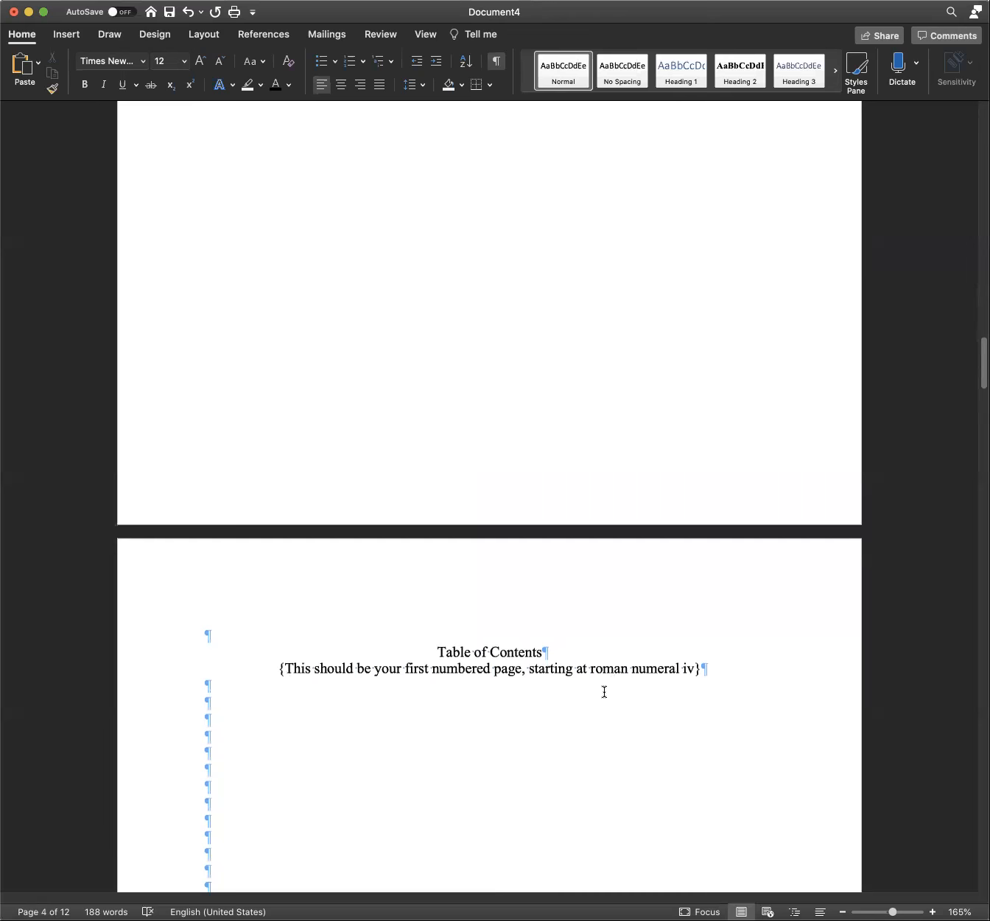
{"action": "scroll", "coordinate": [604, 691], "scroll_direction": "down", "scroll_amount": 2}
{"action": "left_click", "coordinate": [436, 557]}
{"action": "key", "text": "super+l"}
{"action": "key", "text": "BackSpace"}
{"action": "left_click_drag", "start_coordinate": [337, 531], "coordinate": [170, 527]}
{"action": "left_click", "coordinate": [341, 86]}
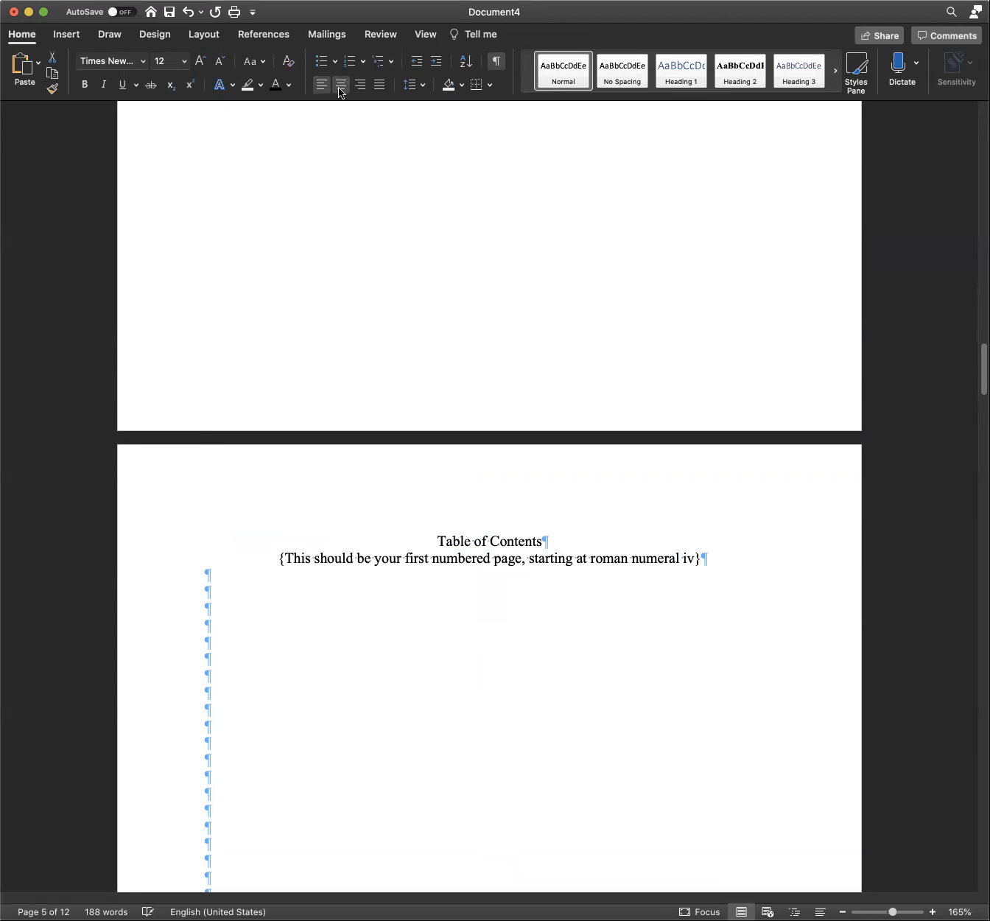
{"action": "left_click", "coordinate": [596, 531]}
Step: Open the footer of the Table of Contents page for editing
{"action": "scroll", "coordinate": [651, 738], "scroll_direction": "down", "scroll_amount": 5}
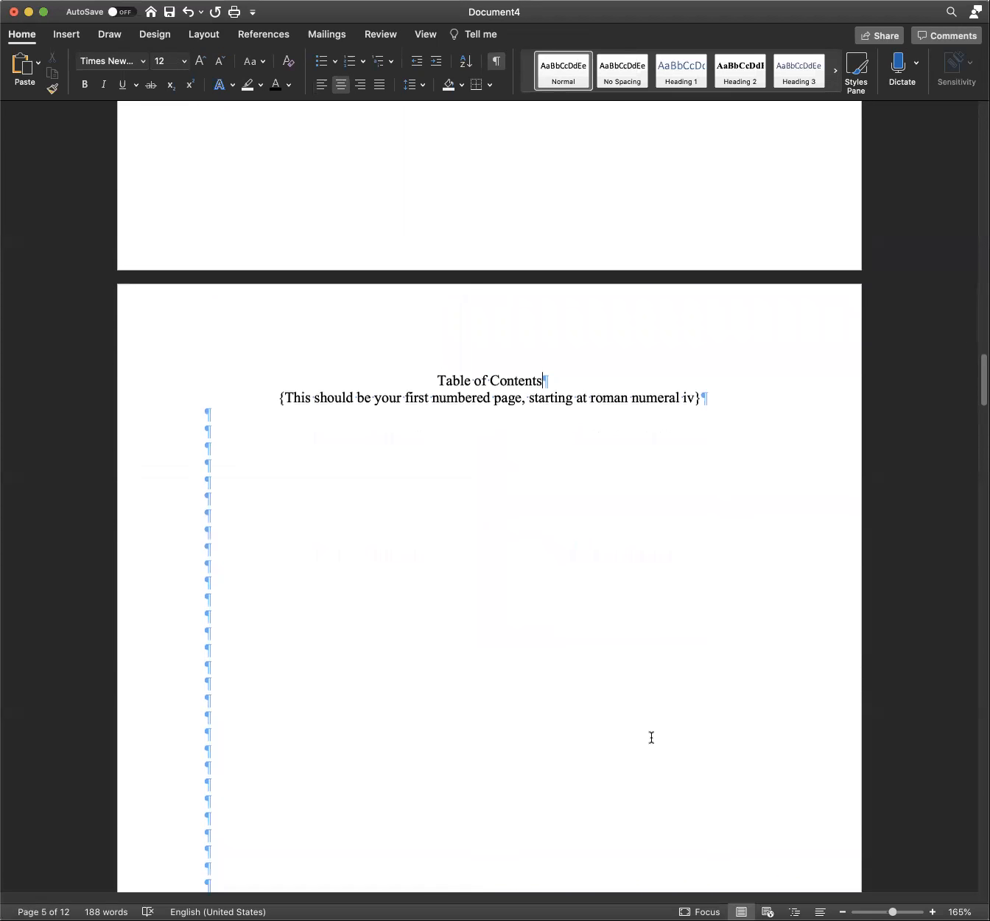
{"action": "scroll", "coordinate": [651, 737], "scroll_direction": "down", "scroll_amount": 5}
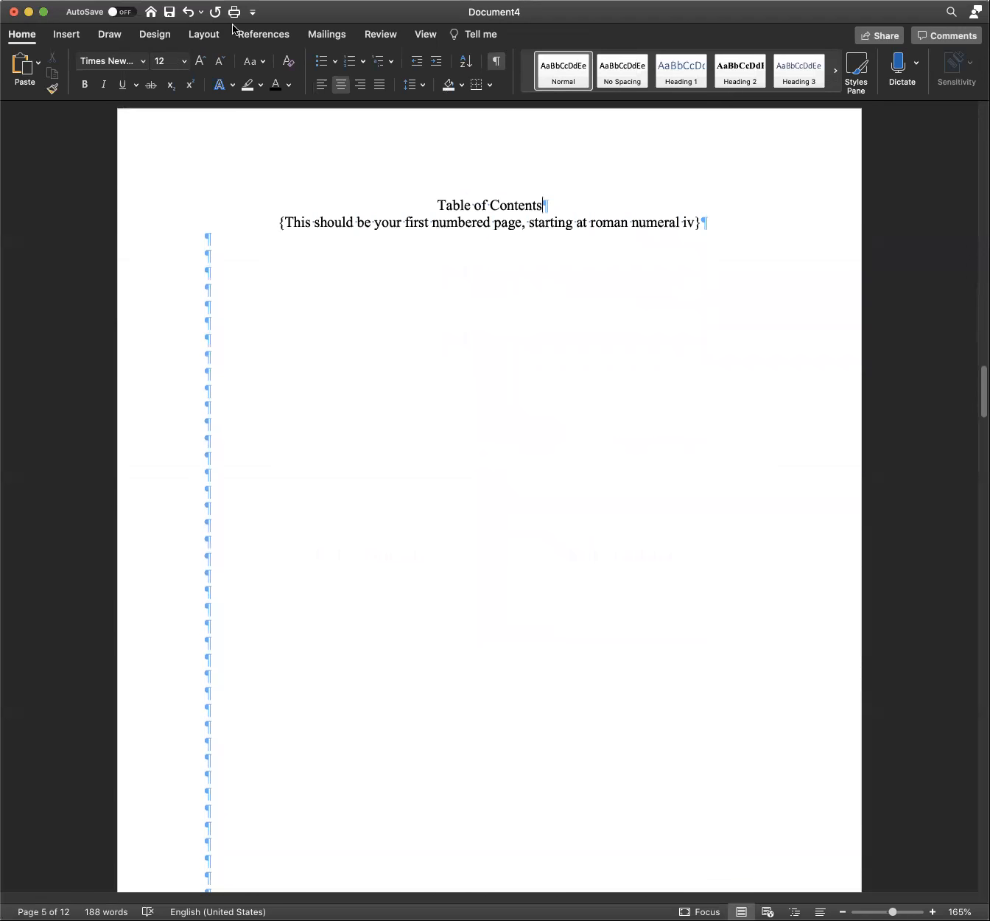
{"action": "left_click", "coordinate": [73, 37]}
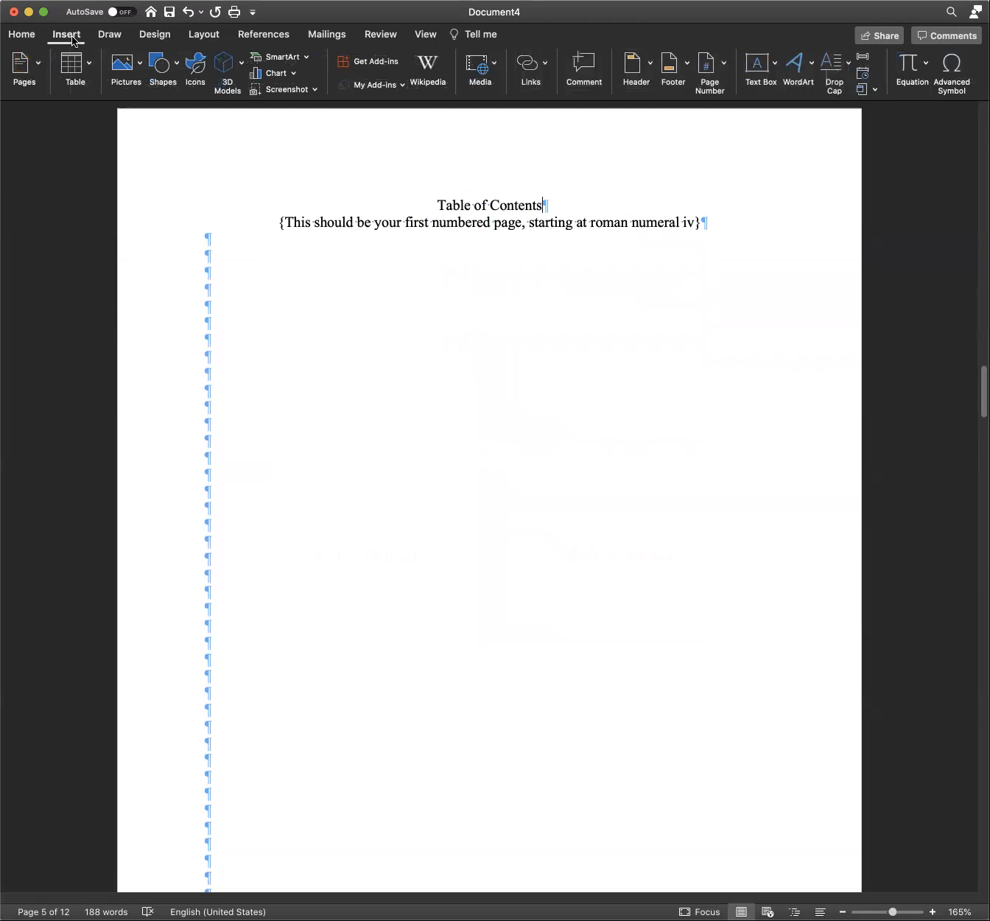
{"action": "left_click", "coordinate": [673, 67]}
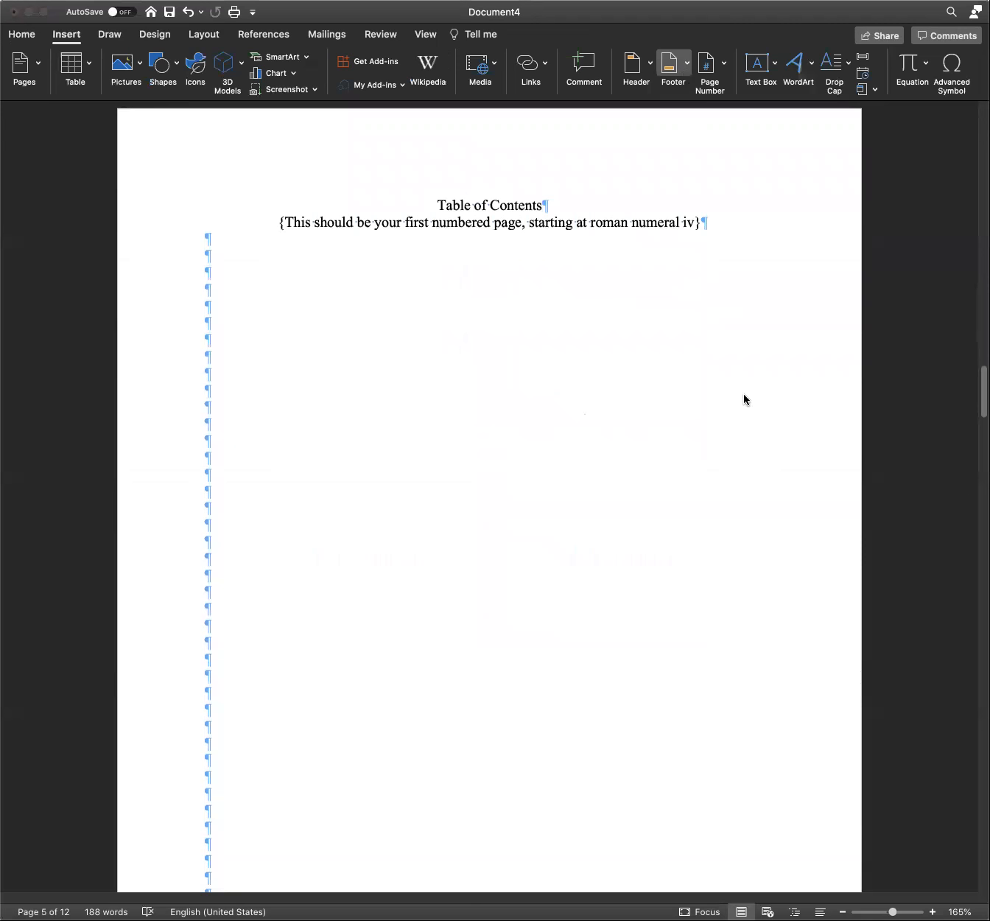
{"action": "left_click", "coordinate": [747, 472]}
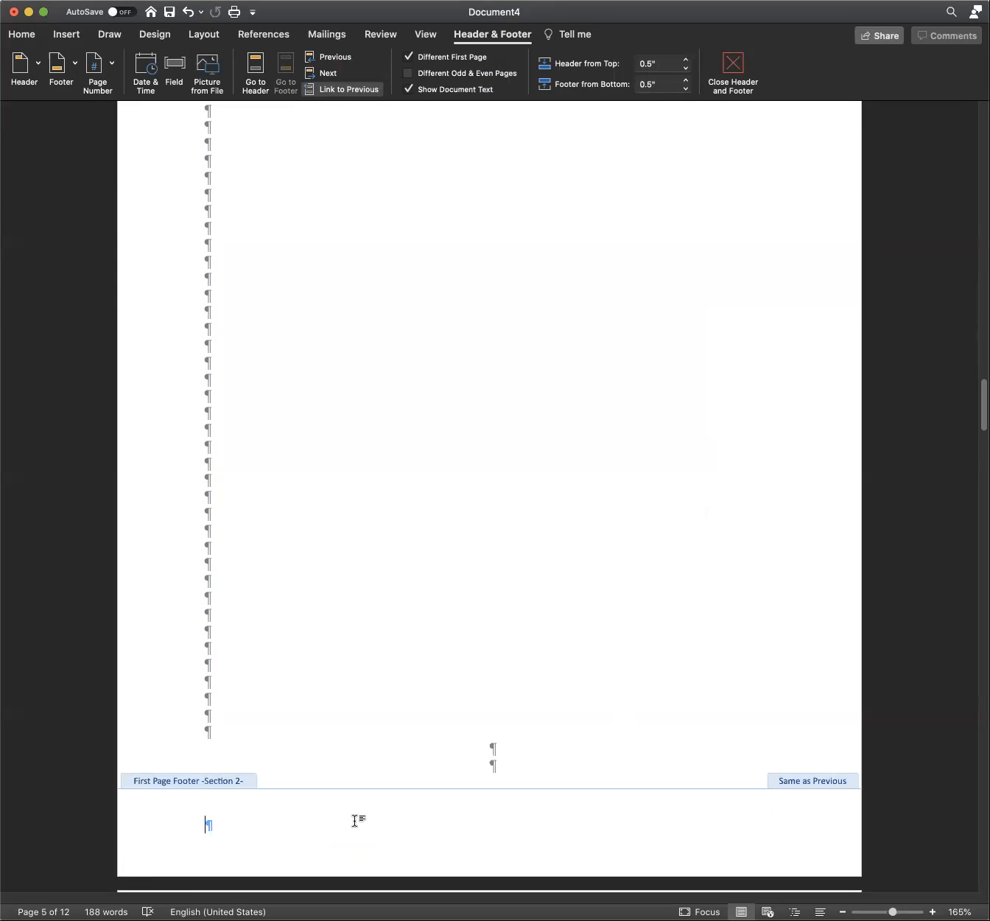
{"action": "scroll", "coordinate": [353, 819], "scroll_direction": "up", "scroll_amount": 1}
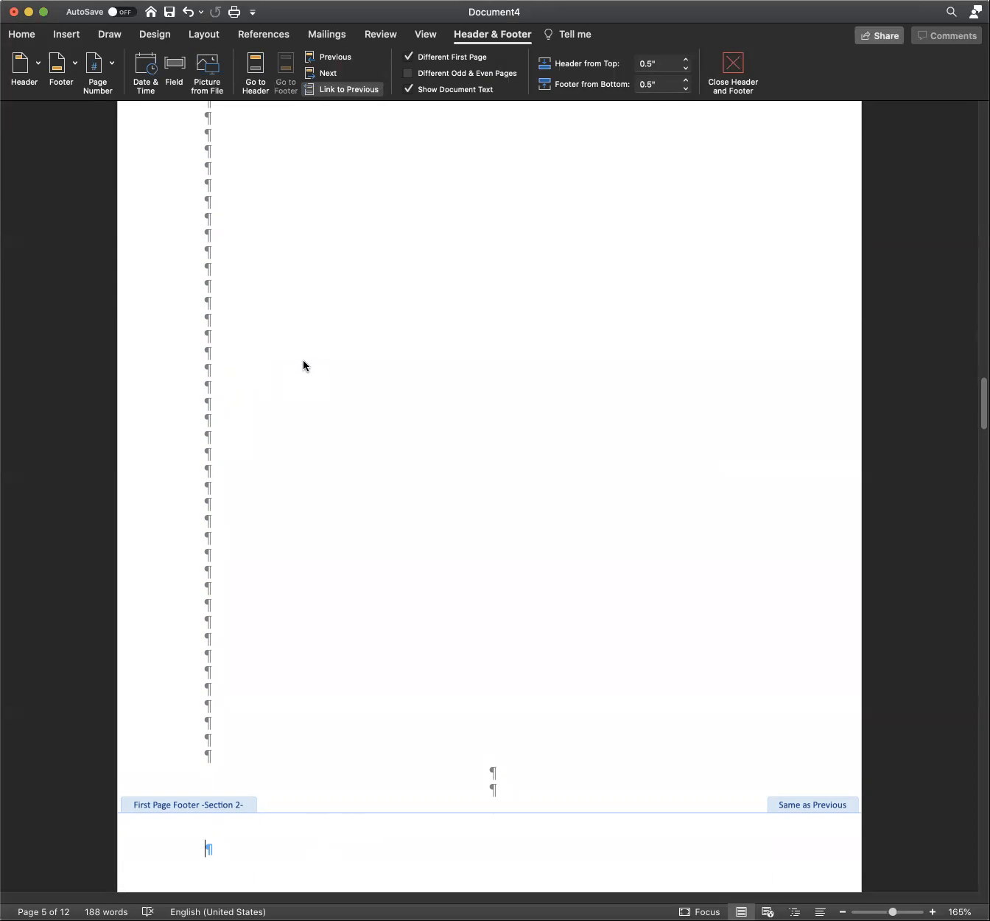
Step: Set the section's page number format to i, ii, iii and start the numbering at iv
{"action": "left_click", "coordinate": [112, 66]}
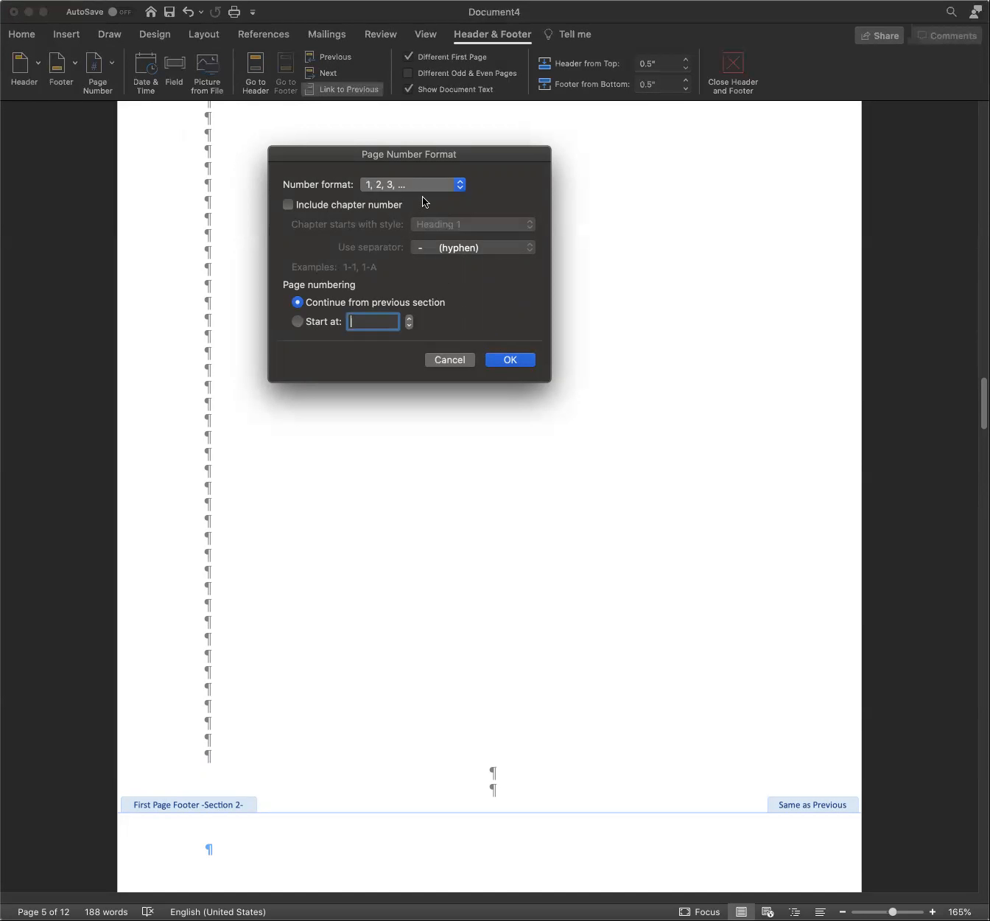
{"action": "left_click", "coordinate": [380, 178]}
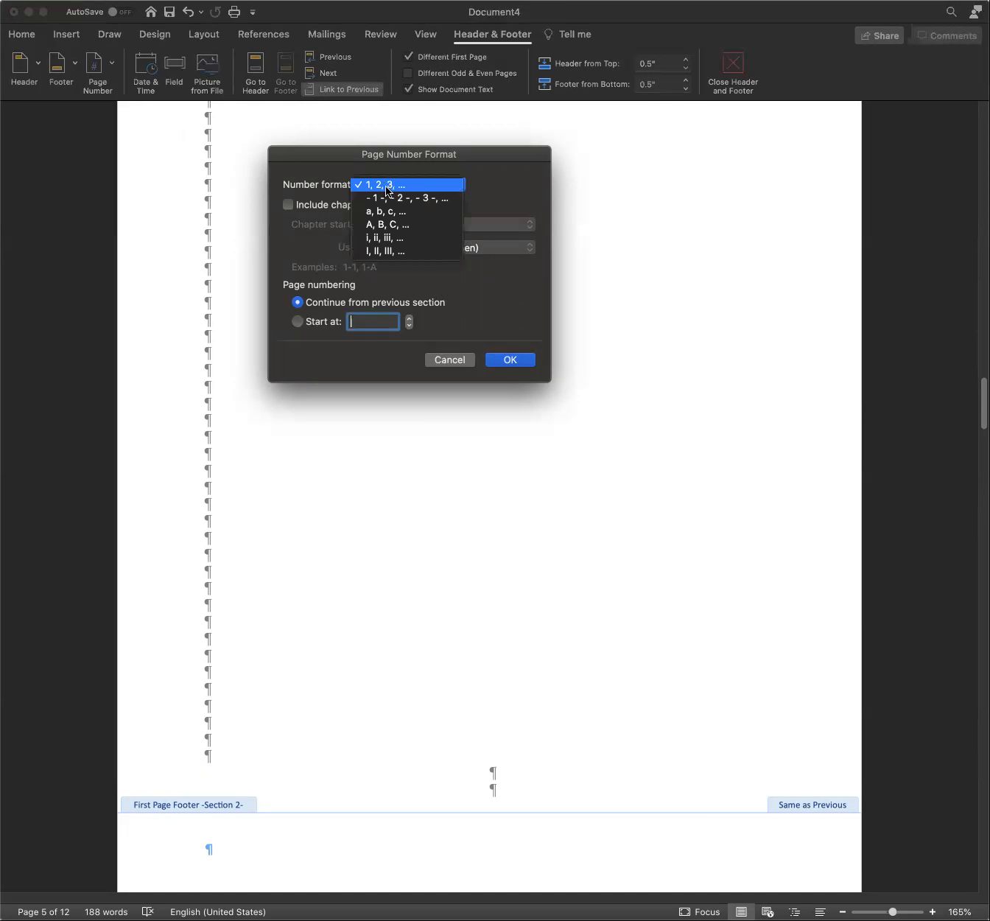
{"action": "left_click", "coordinate": [395, 238]}
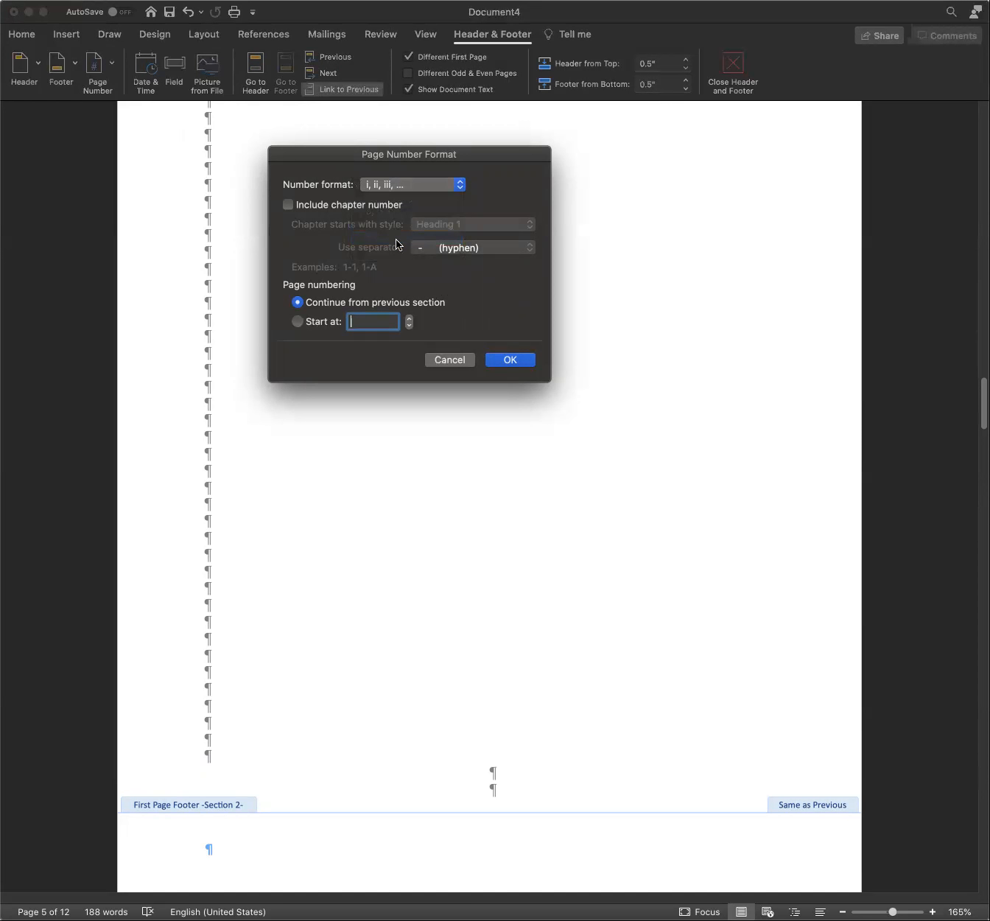
{"action": "left_click", "coordinate": [298, 322]}
{"action": "left_click", "coordinate": [386, 320]}
{"action": "type", "text": "v"}
{"action": "left_click", "coordinate": [503, 356]}
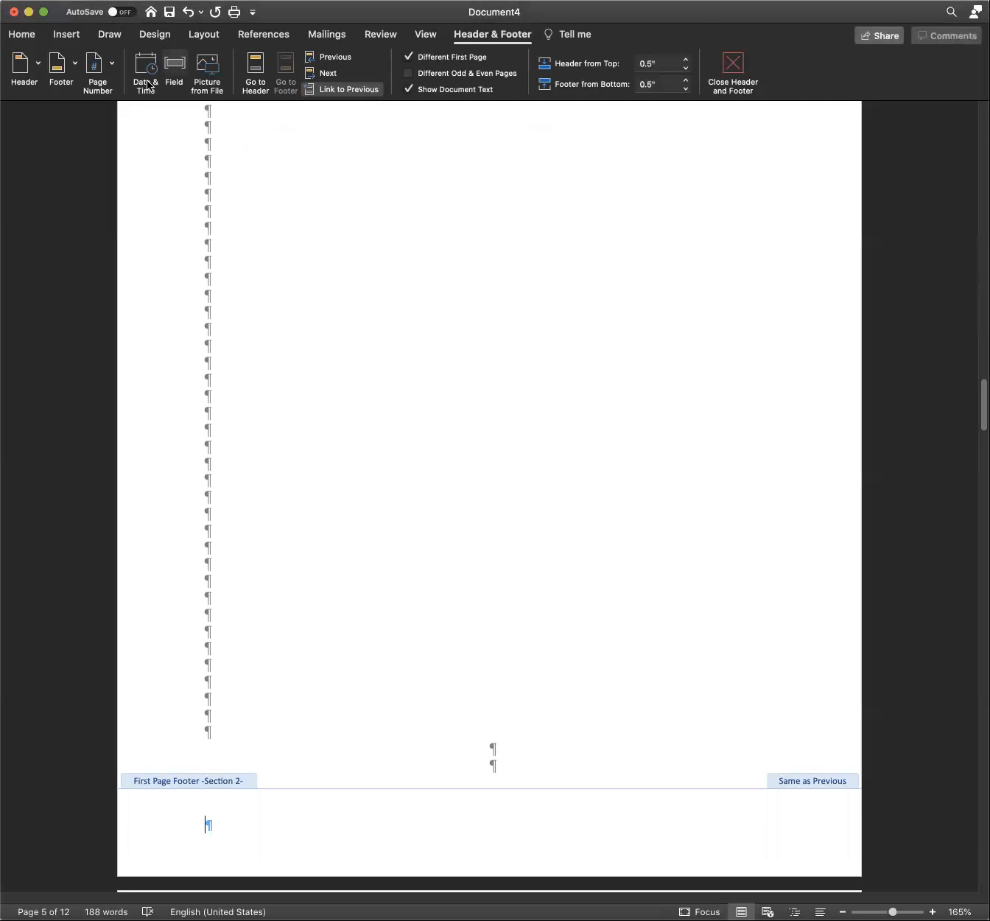
Step: Insert a right-aligned page number in the footer of the Table of Contents page
{"action": "left_click", "coordinate": [111, 63]}
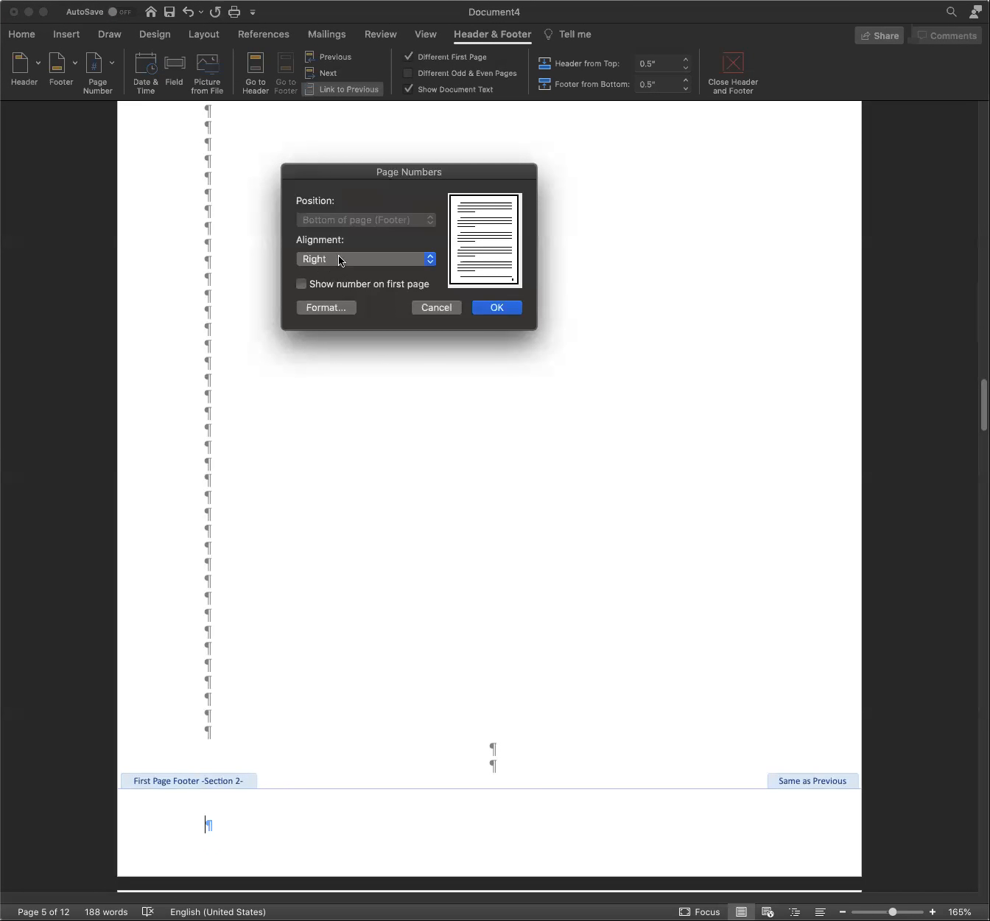
{"action": "left_click", "coordinate": [493, 313]}
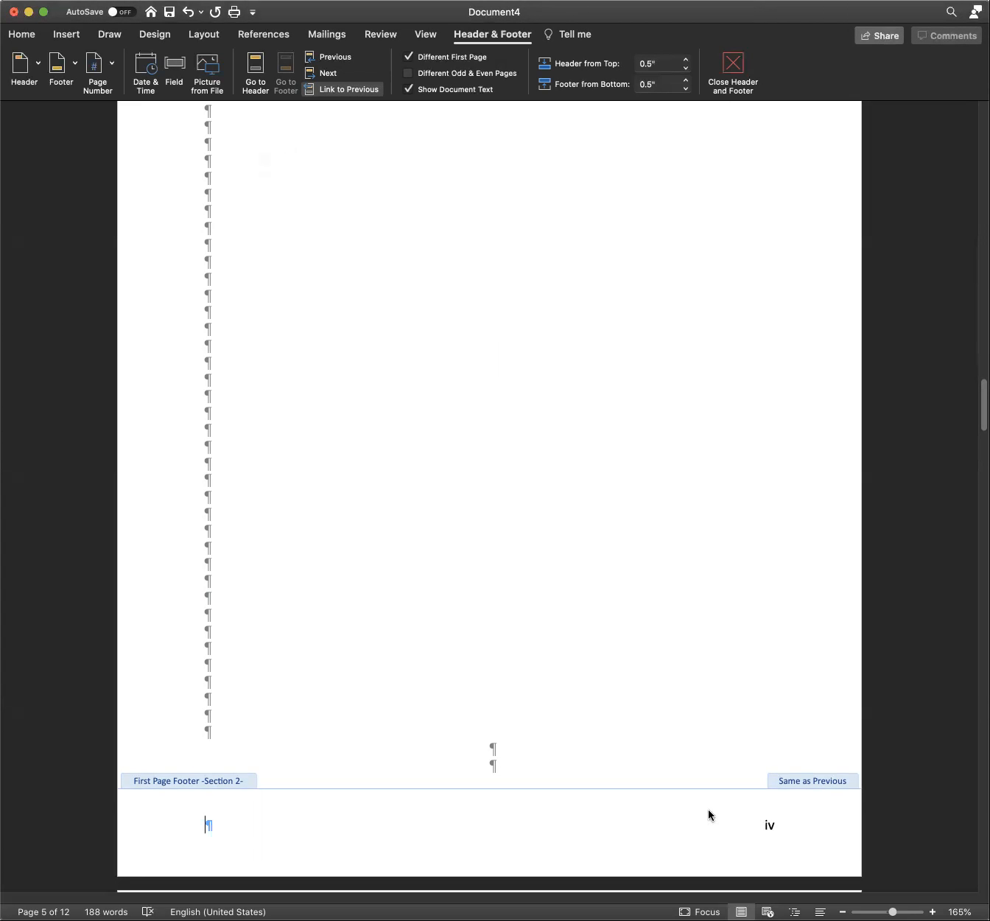
{"action": "left_click", "coordinate": [765, 826]}
{"action": "left_click", "coordinate": [746, 819]}
{"action": "left_click", "coordinate": [769, 824]}
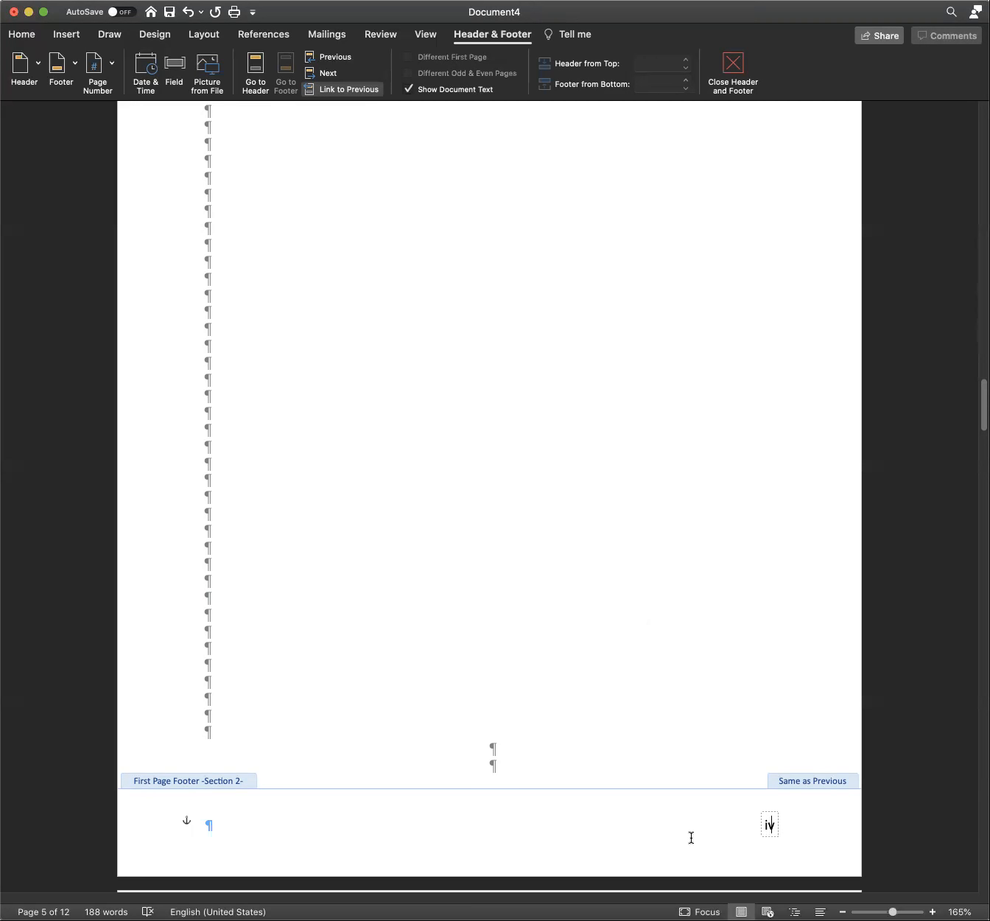
Step: Examine the headers and footers around the Table of Contents page, including the List of Figures and Abstract pages
{"action": "scroll", "coordinate": [688, 834], "scroll_direction": "down", "scroll_amount": 2}
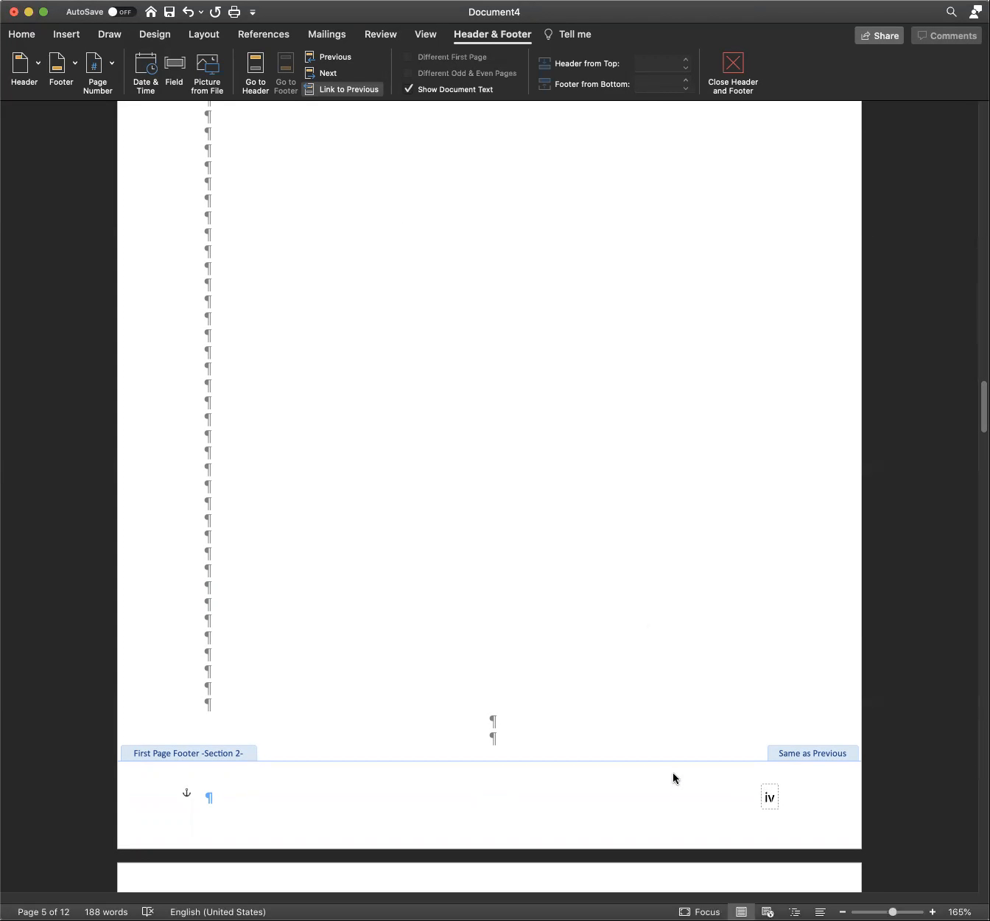
{"action": "scroll", "coordinate": [673, 779], "scroll_direction": "down", "scroll_amount": 1}
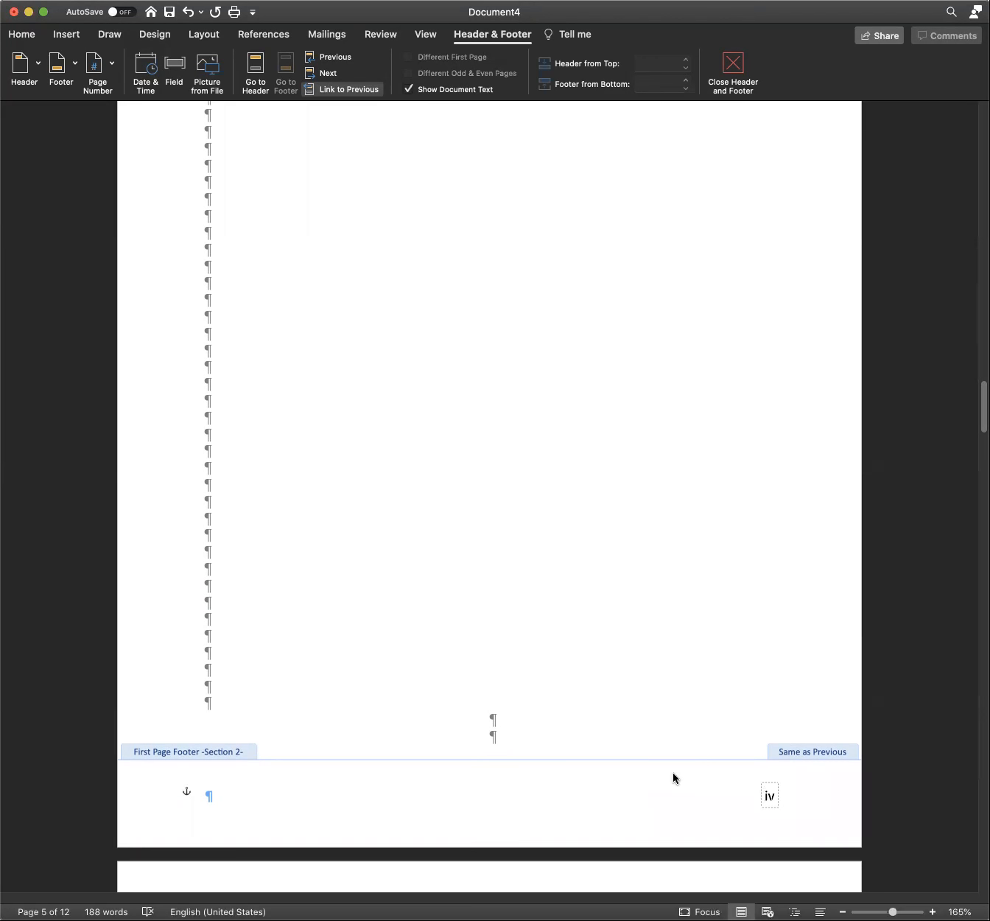
{"action": "scroll", "coordinate": [673, 772], "scroll_direction": "down", "scroll_amount": 3}
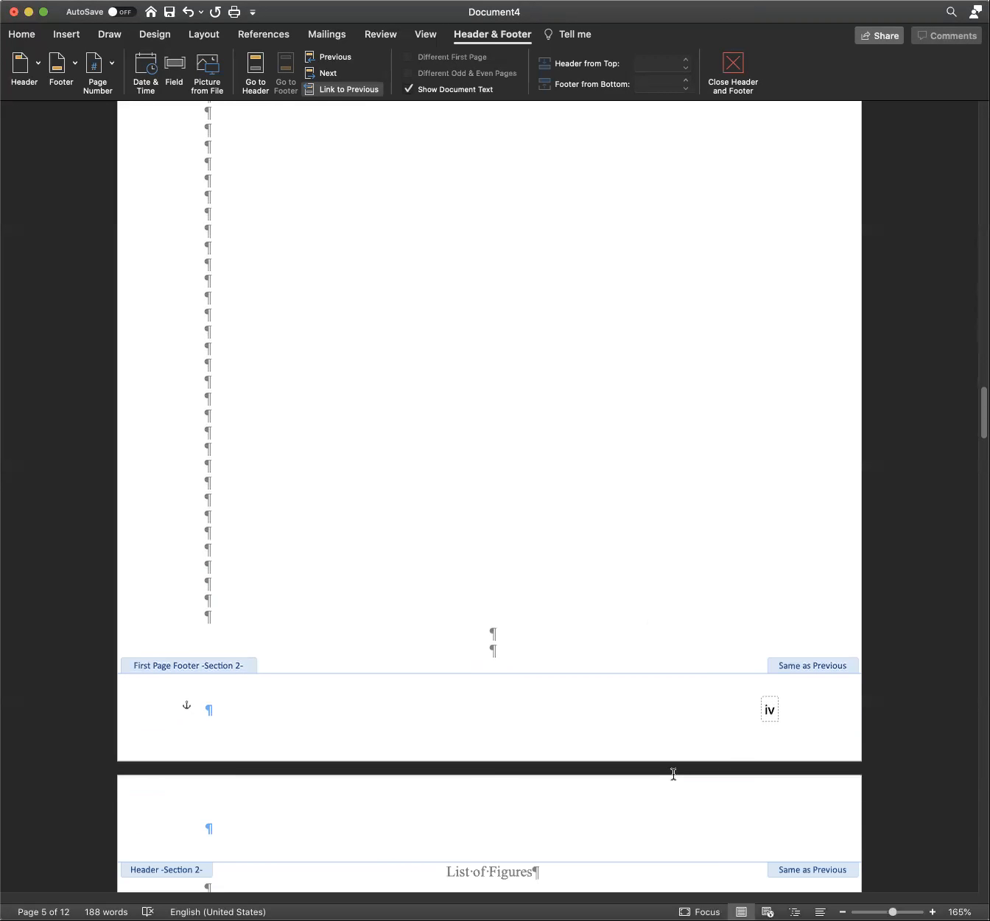
{"action": "scroll", "coordinate": [665, 706], "scroll_direction": "down", "scroll_amount": 5}
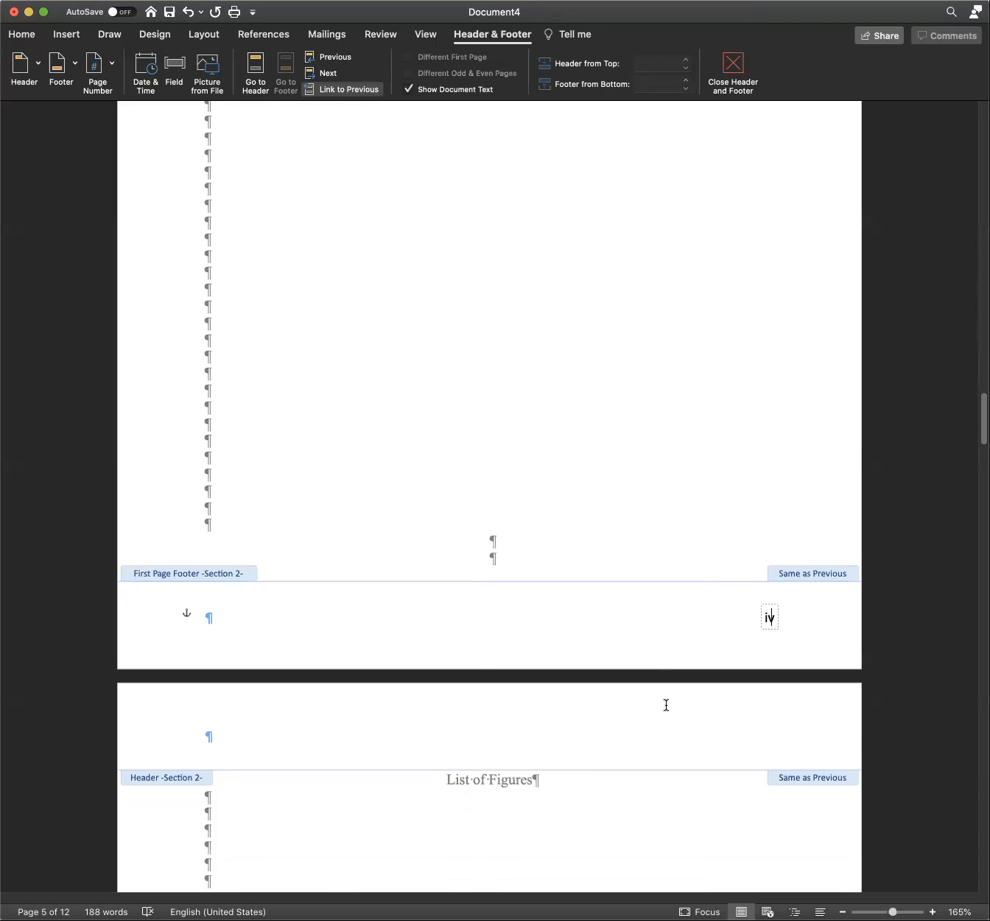
{"action": "scroll", "coordinate": [665, 706], "scroll_direction": "up", "scroll_amount": 6}
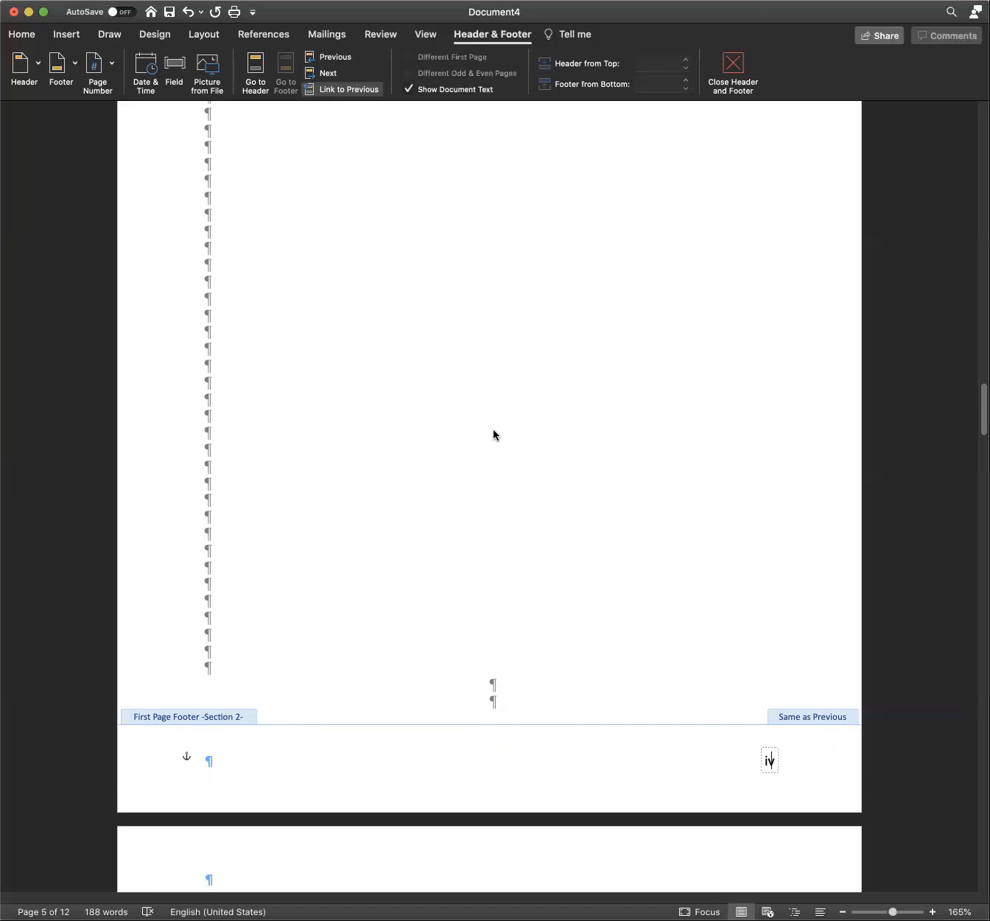
{"action": "scroll", "coordinate": [453, 480], "scroll_direction": "up", "scroll_amount": 2}
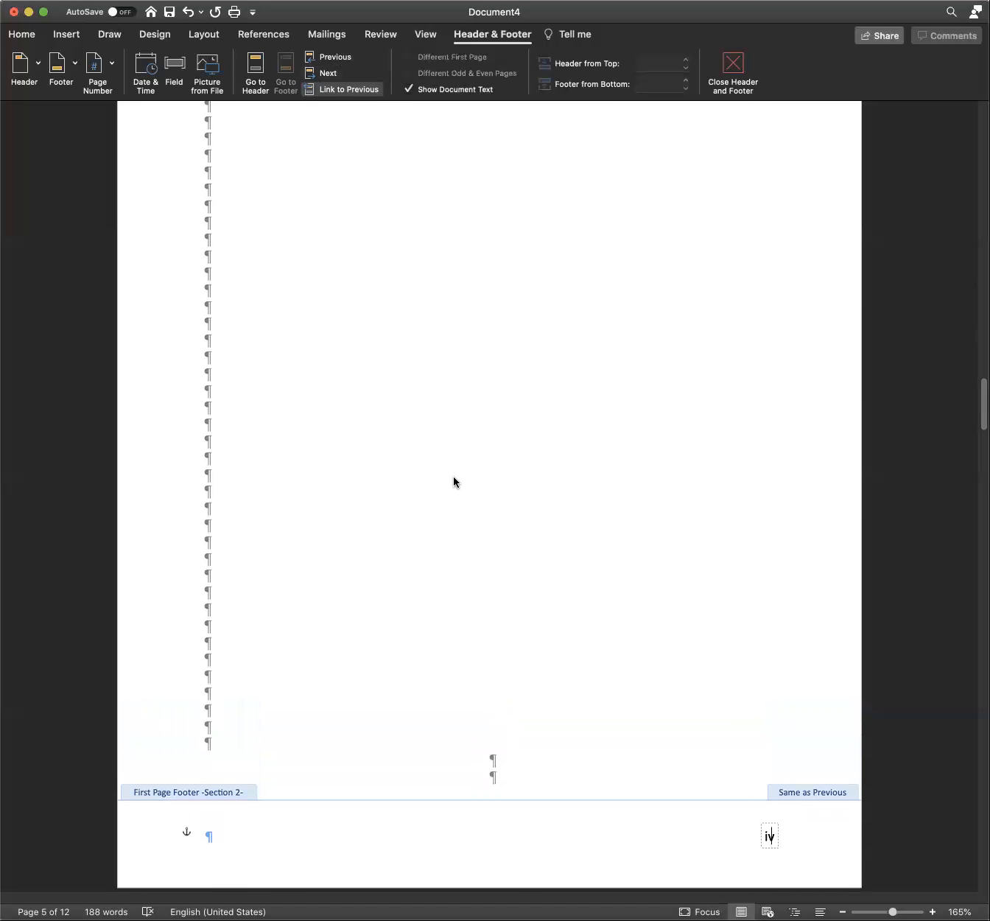
{"action": "scroll", "coordinate": [453, 482], "scroll_direction": "up", "scroll_amount": 1}
{"action": "scroll", "coordinate": [454, 481], "scroll_direction": "up", "scroll_amount": 10}
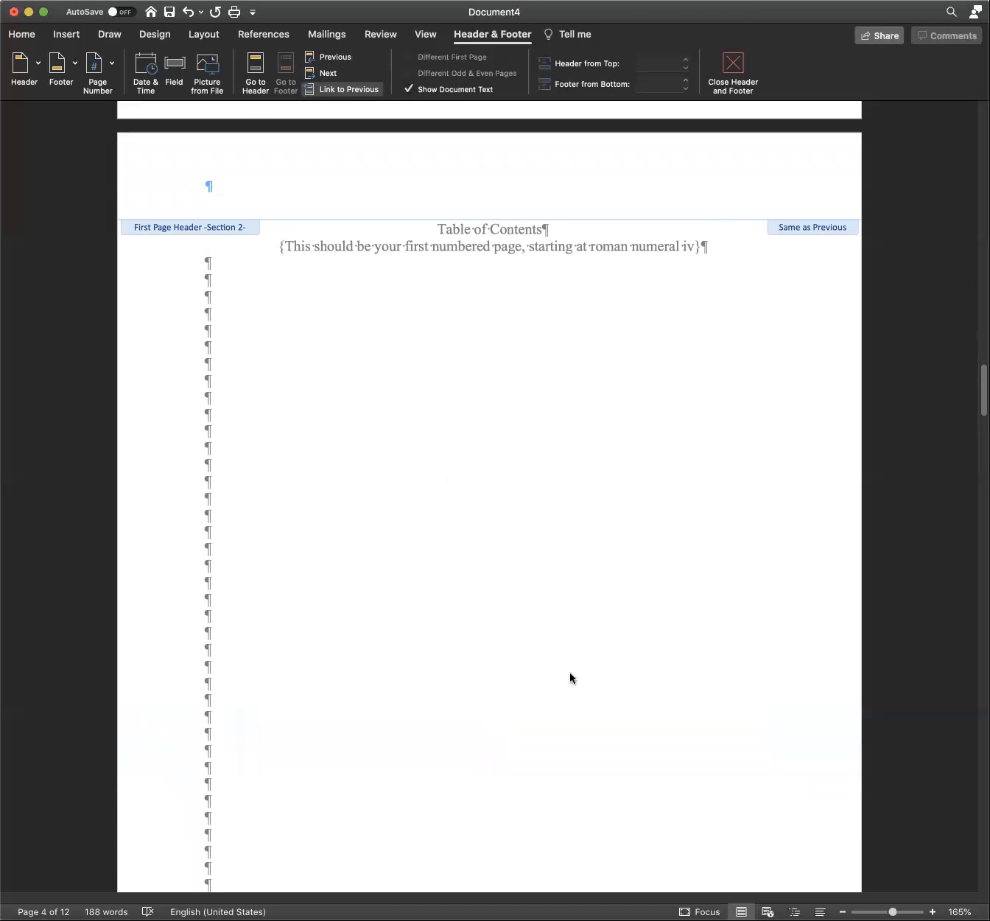
{"action": "scroll", "coordinate": [568, 678], "scroll_direction": "down", "scroll_amount": 2}
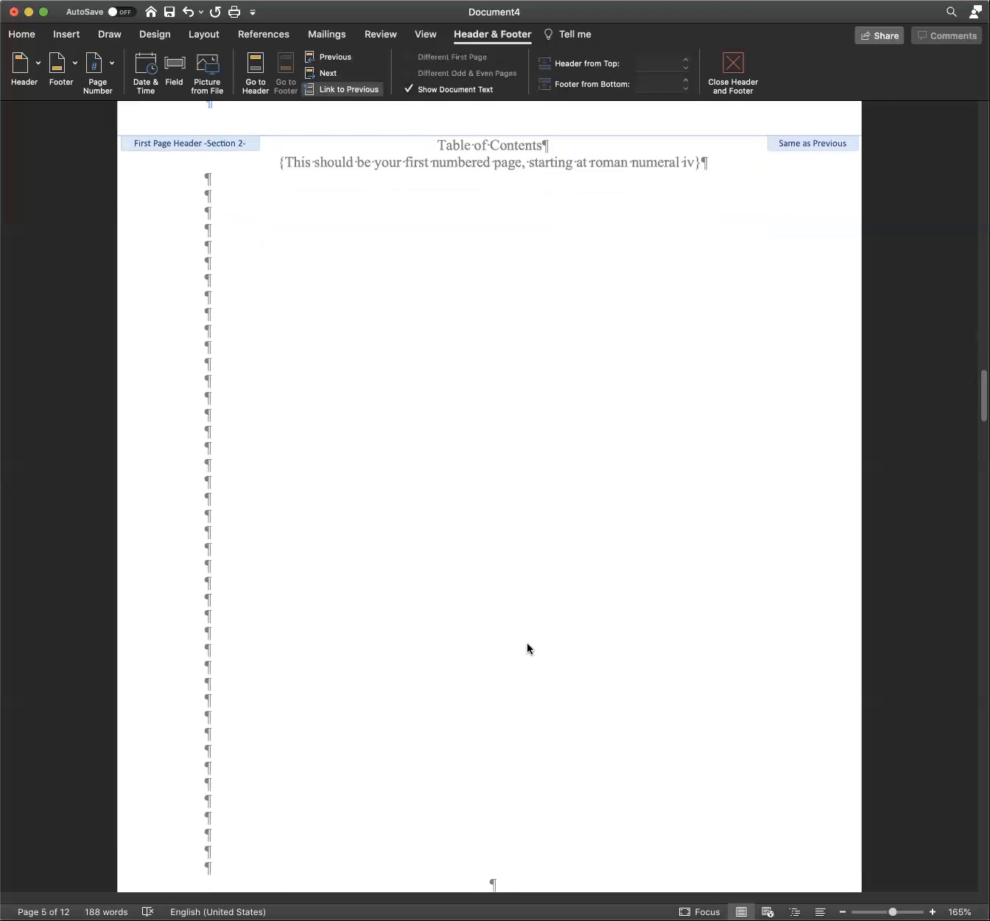
{"action": "scroll", "coordinate": [525, 646], "scroll_direction": "up", "scroll_amount": 4}
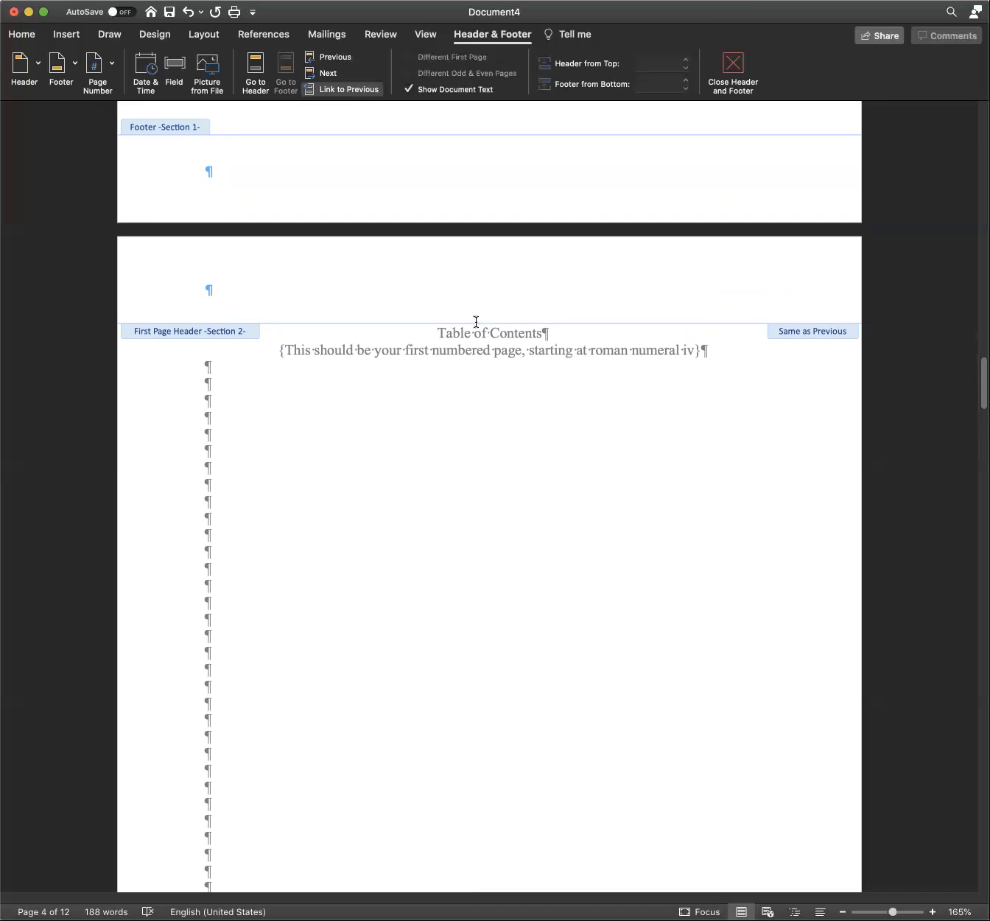
{"action": "scroll", "coordinate": [500, 525], "scroll_direction": "up", "scroll_amount": 3}
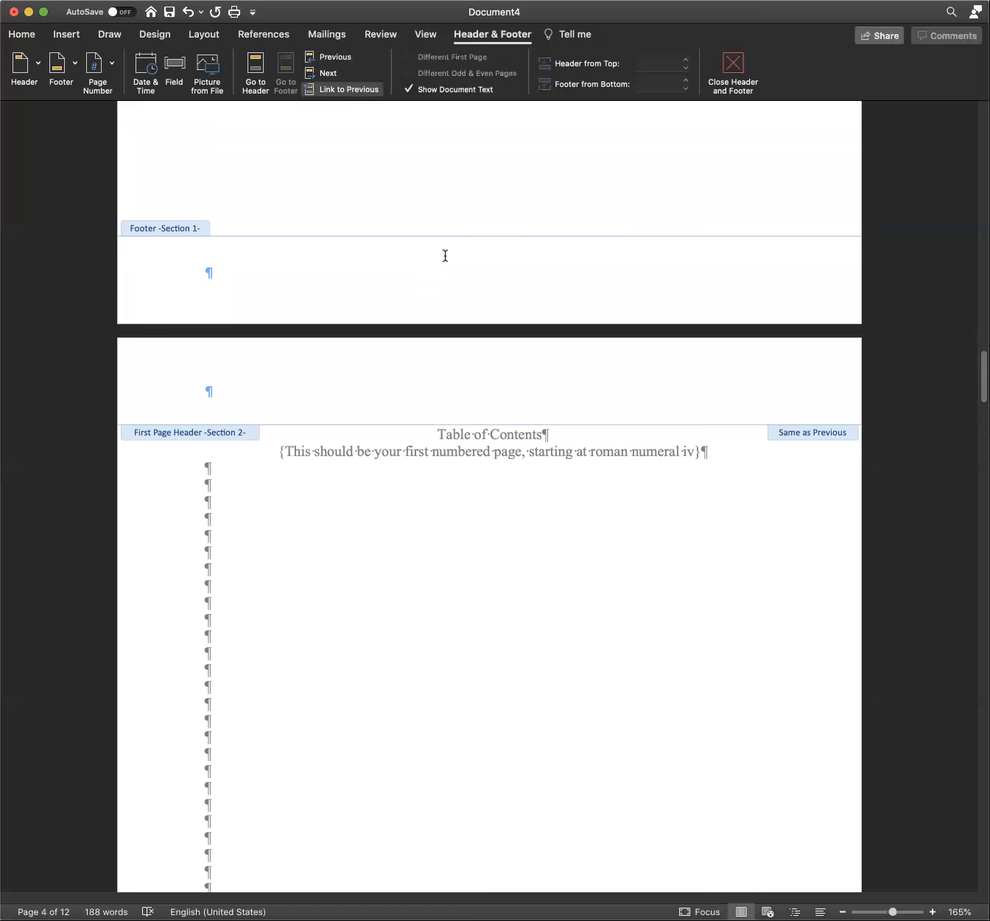
{"action": "scroll", "coordinate": [599, 721], "scroll_direction": "up", "scroll_amount": 15}
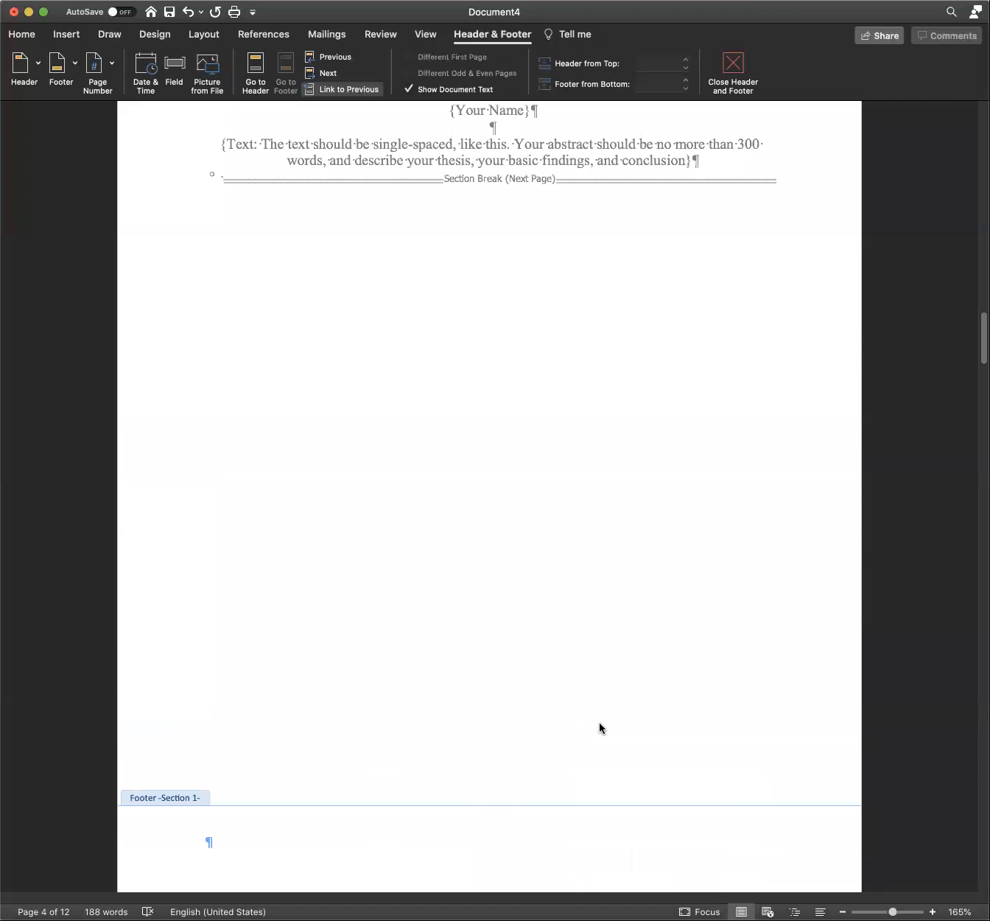
{"action": "scroll", "coordinate": [599, 722], "scroll_direction": "up", "scroll_amount": 1}
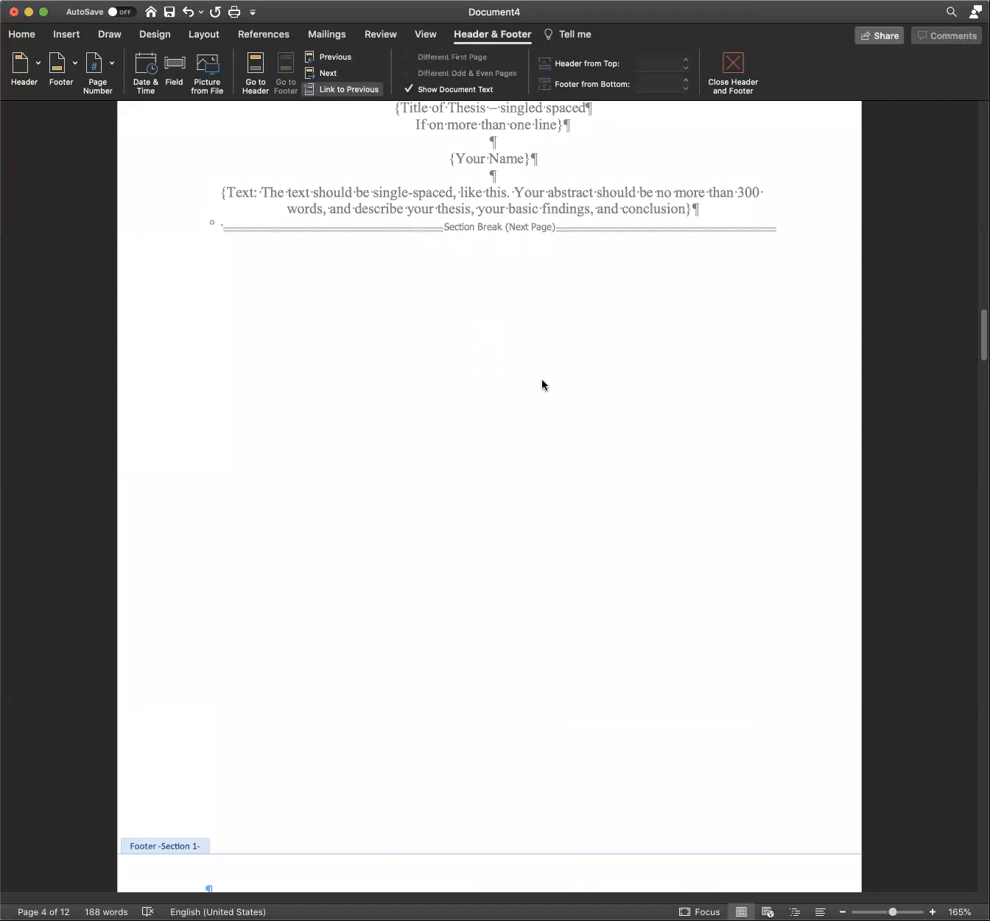
{"action": "scroll", "coordinate": [542, 383], "scroll_direction": "up", "scroll_amount": 1}
{"action": "scroll", "coordinate": [542, 384], "scroll_direction": "up", "scroll_amount": 2}
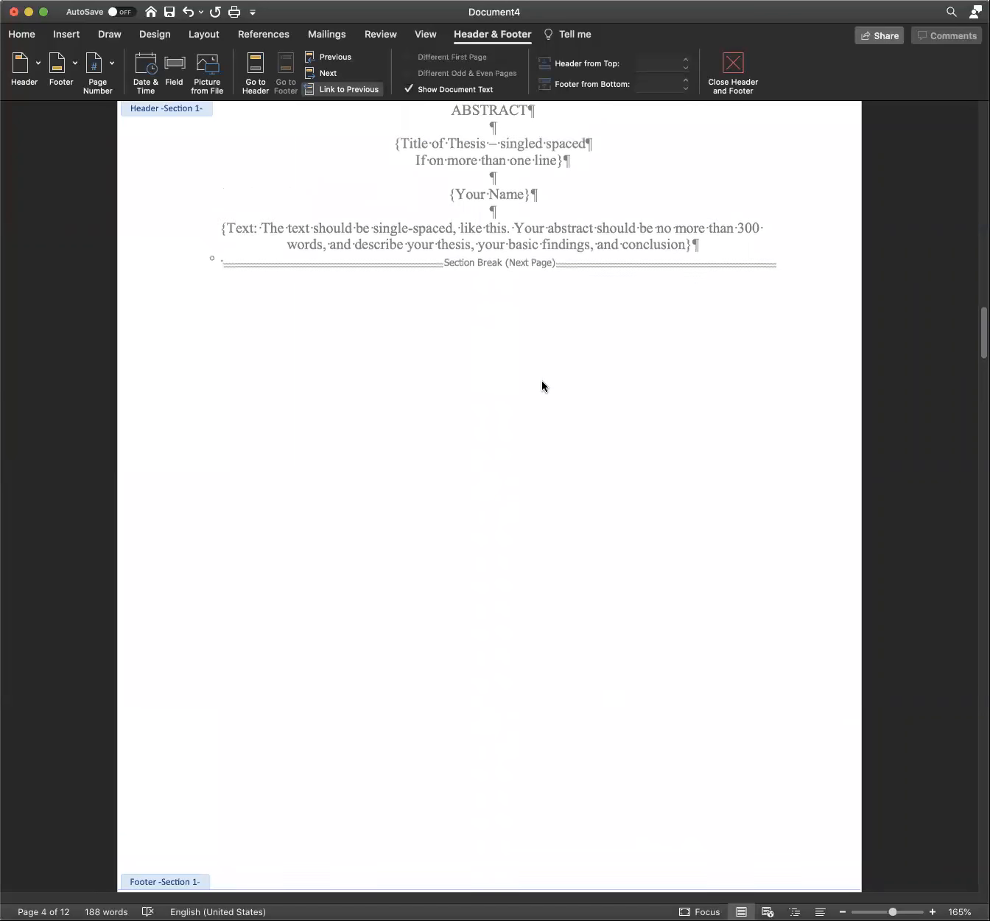
{"action": "scroll", "coordinate": [579, 506], "scroll_direction": "down", "scroll_amount": 10}
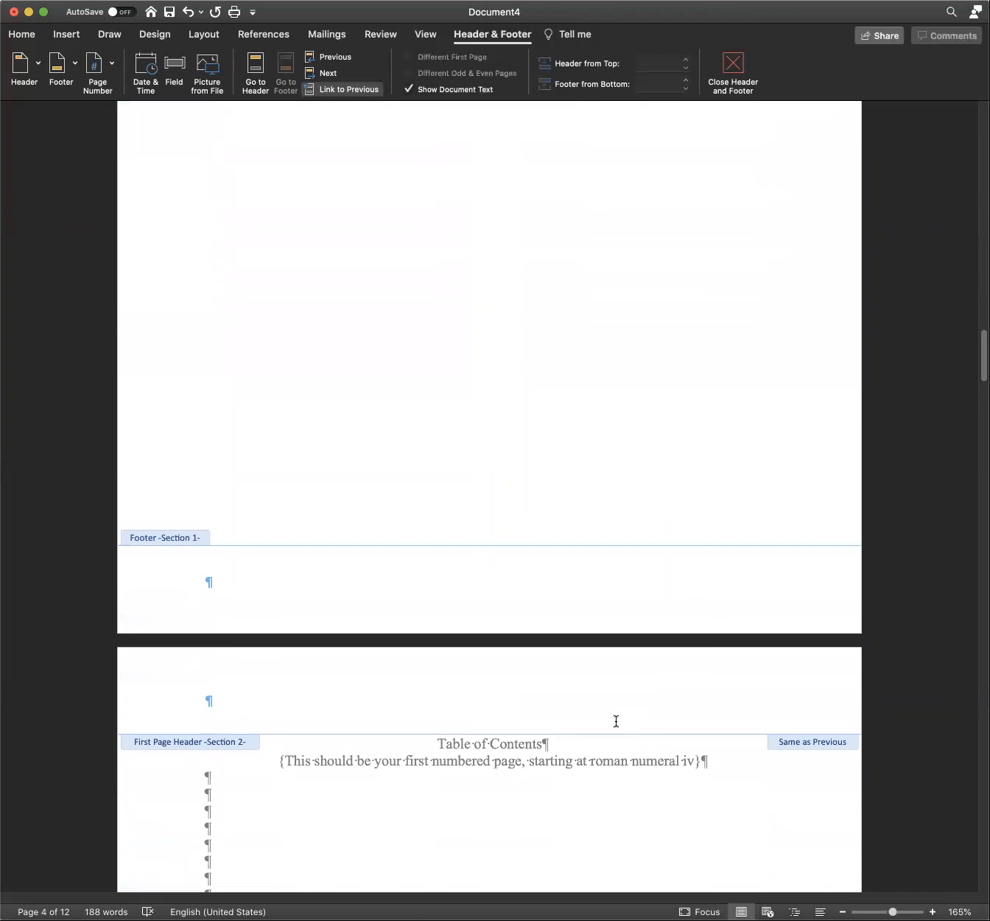
{"action": "scroll", "coordinate": [615, 720], "scroll_direction": "down", "scroll_amount": 2}
{"action": "scroll", "coordinate": [615, 724], "scroll_direction": "down", "scroll_amount": 4}
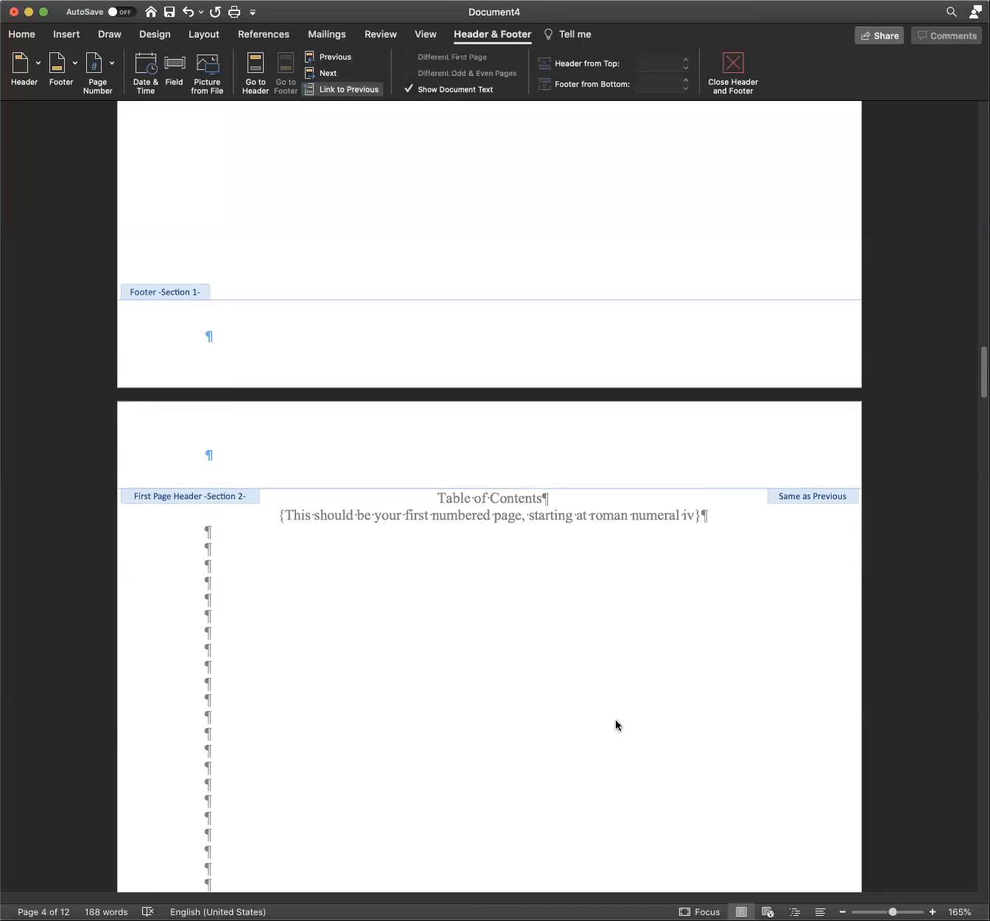
Step: Set the font of the page number in the Table of Contents footer to Times New Roman
{"action": "scroll", "coordinate": [615, 719], "scroll_direction": "down", "scroll_amount": 9}
{"action": "scroll", "coordinate": [615, 726], "scroll_direction": "down", "scroll_amount": 3}
{"action": "scroll", "coordinate": [615, 726], "scroll_direction": "up", "scroll_amount": 6}
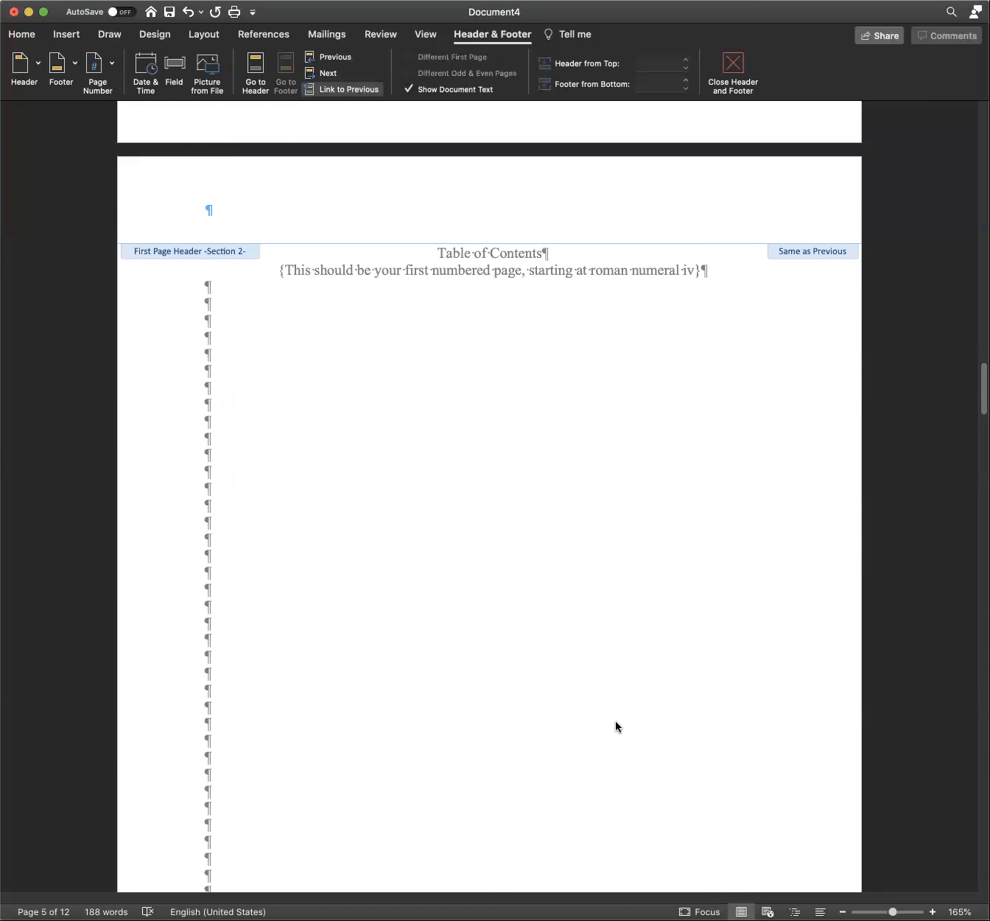
{"action": "scroll", "coordinate": [614, 721], "scroll_direction": "down", "scroll_amount": 2}
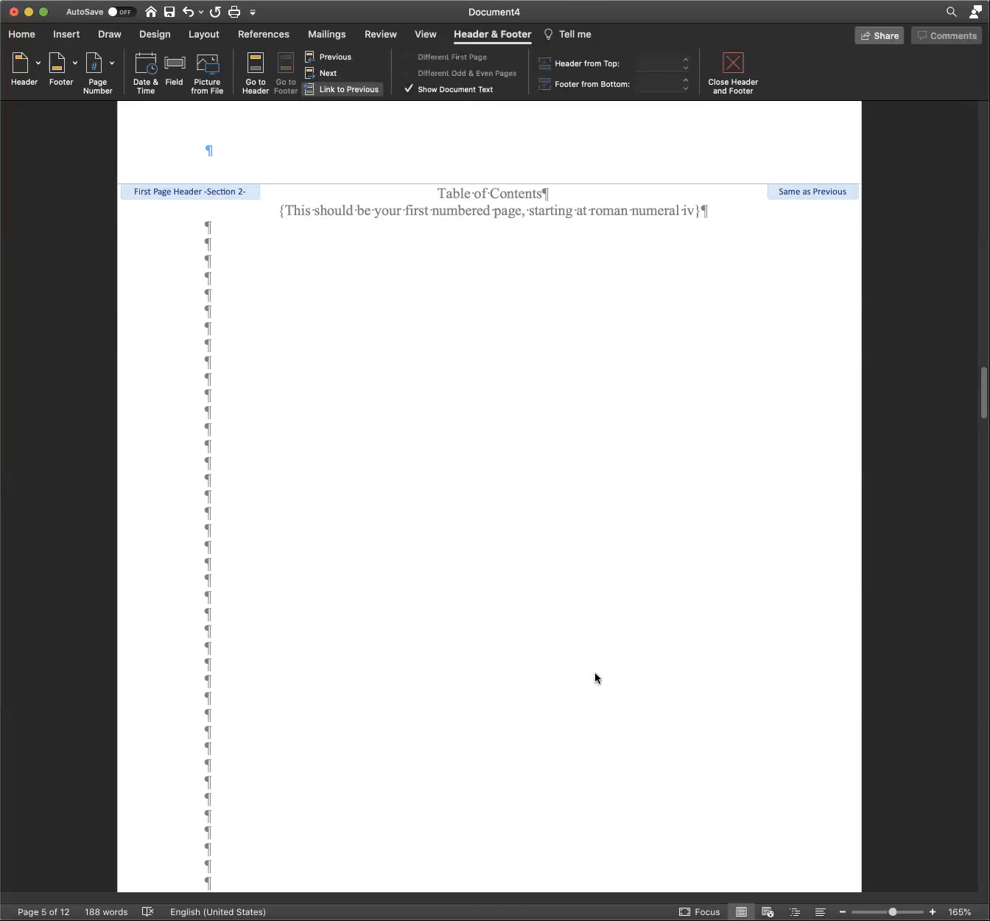
{"action": "scroll", "coordinate": [595, 685], "scroll_direction": "down", "scroll_amount": 8}
{"action": "left_click", "coordinate": [768, 801]}
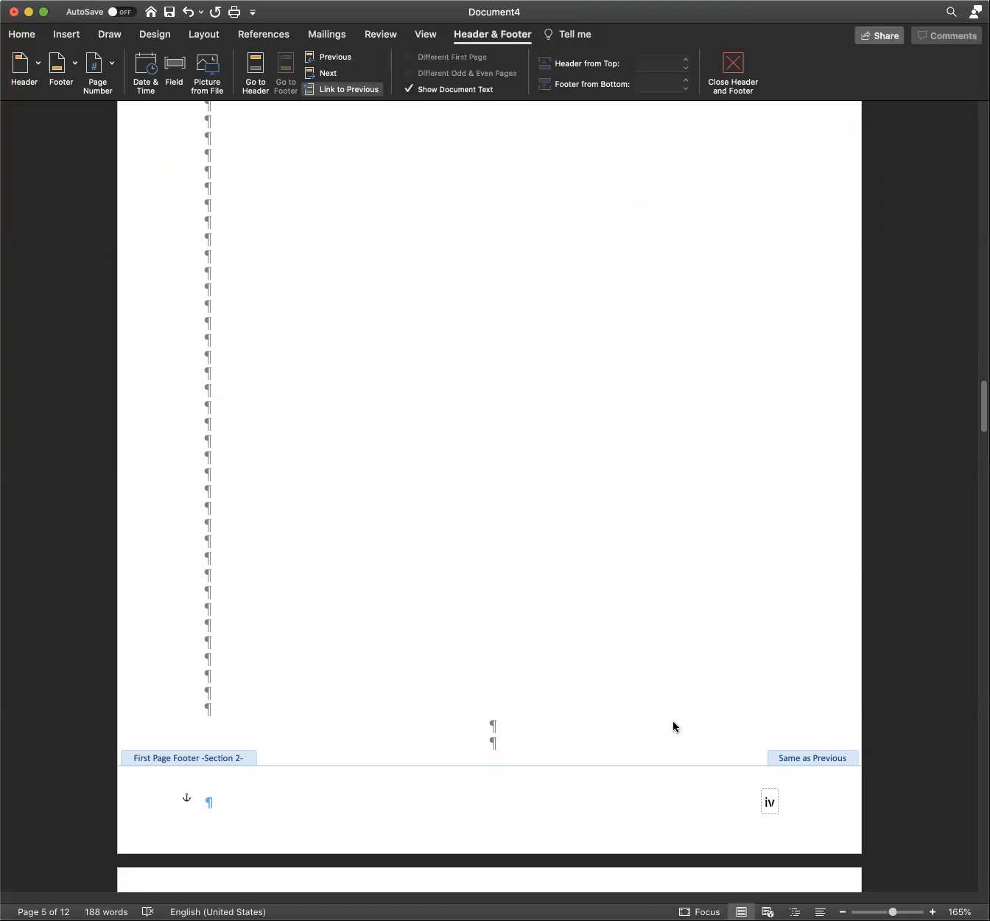
{"action": "double_click", "coordinate": [768, 801]}
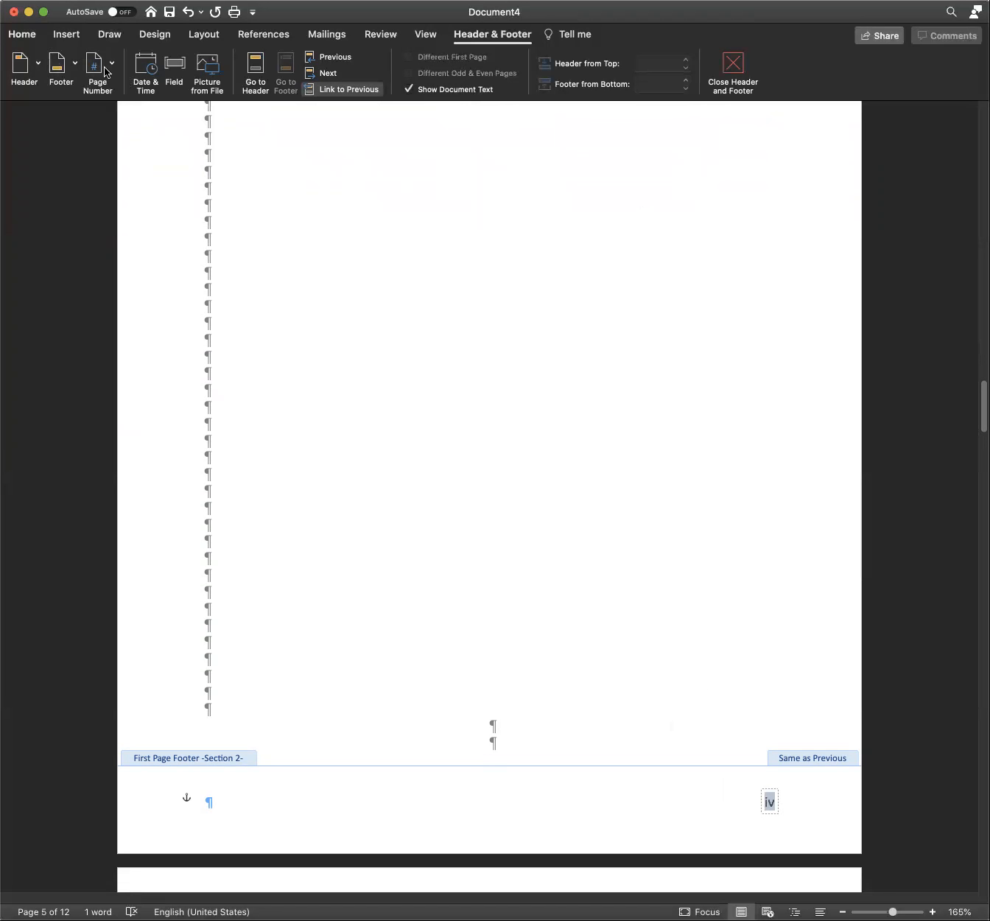
{"action": "left_click", "coordinate": [30, 36]}
{"action": "left_click", "coordinate": [117, 56]}
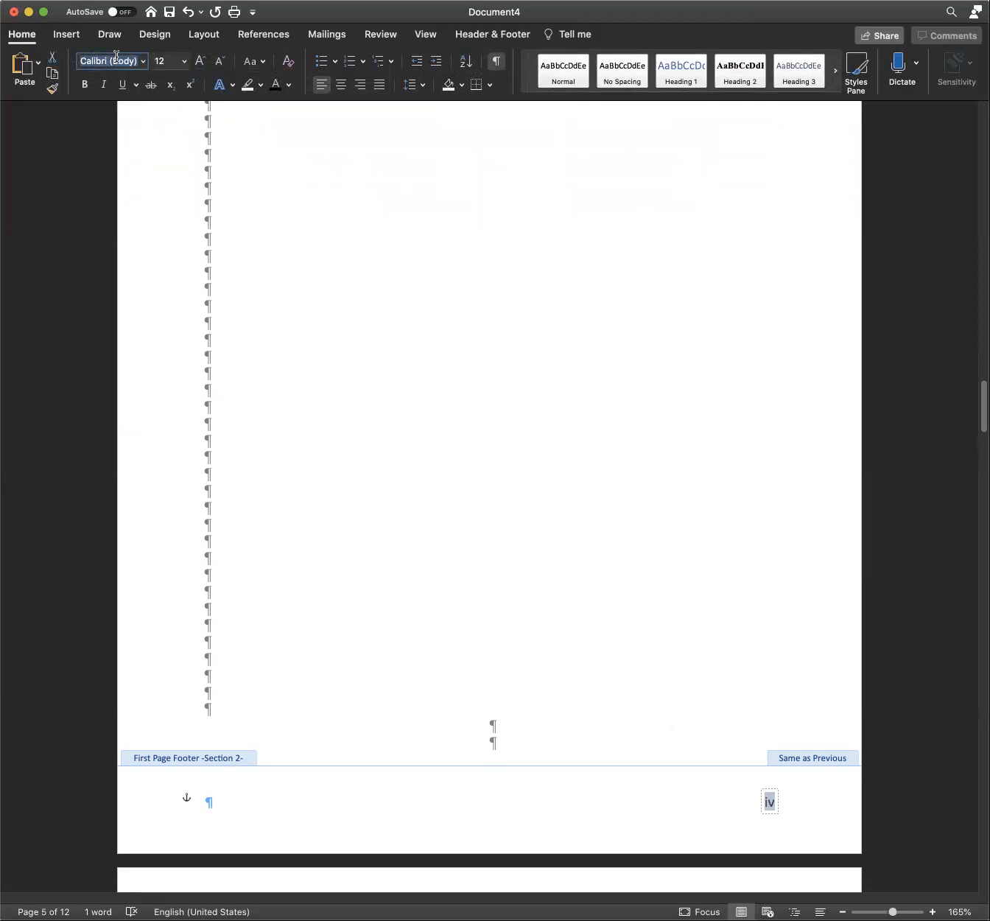
{"action": "type", "text": "Times"}
{"action": "key", "text": "Return"}
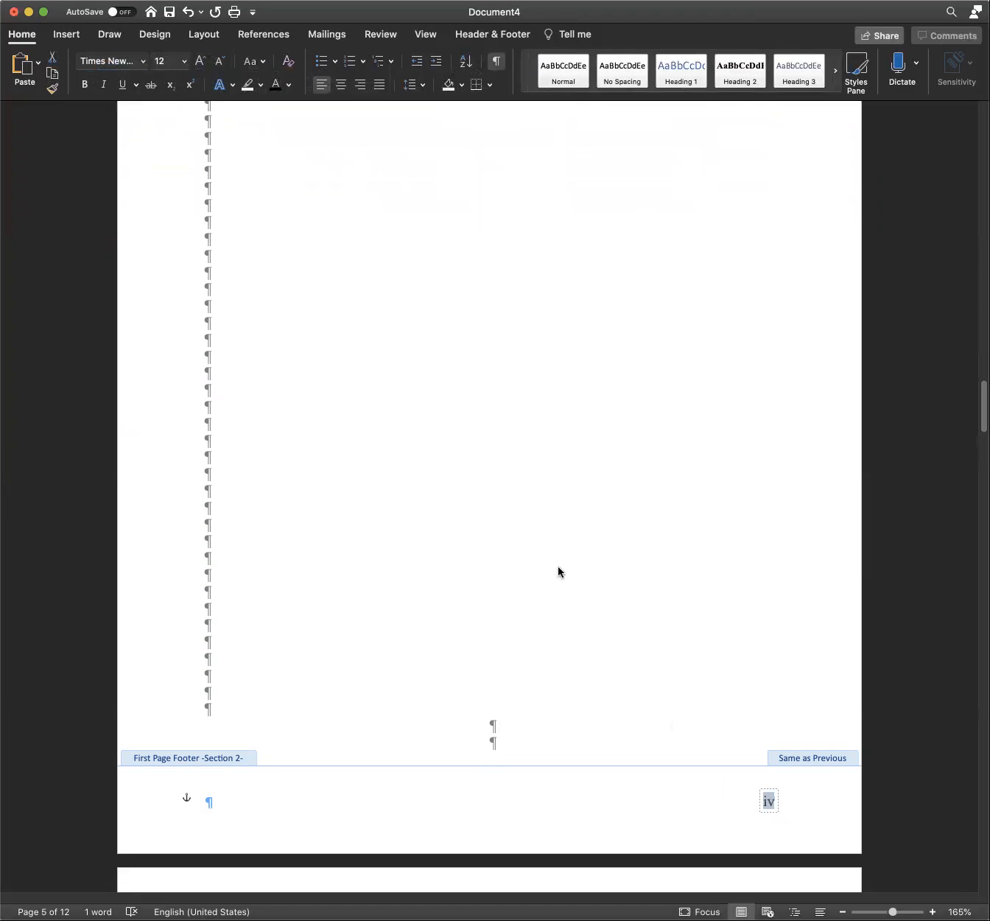
{"action": "left_click", "coordinate": [698, 802]}
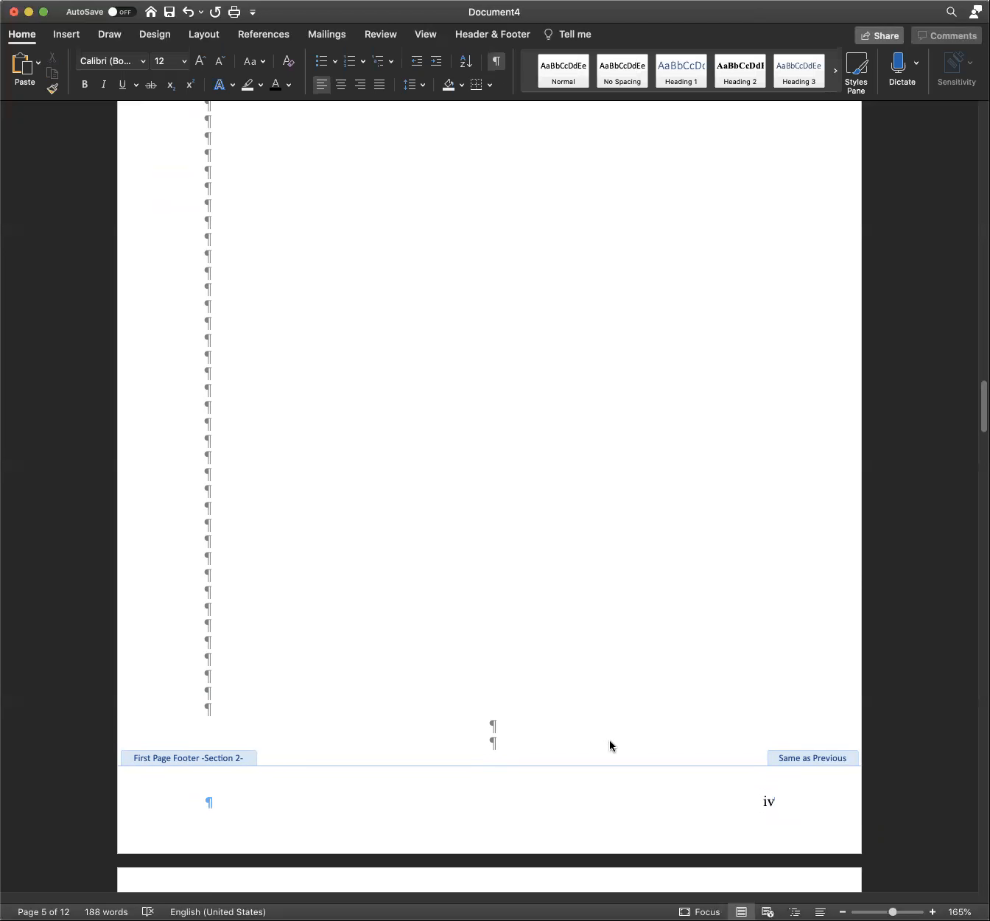
{"action": "scroll", "coordinate": [609, 740], "scroll_direction": "down", "scroll_amount": 15}
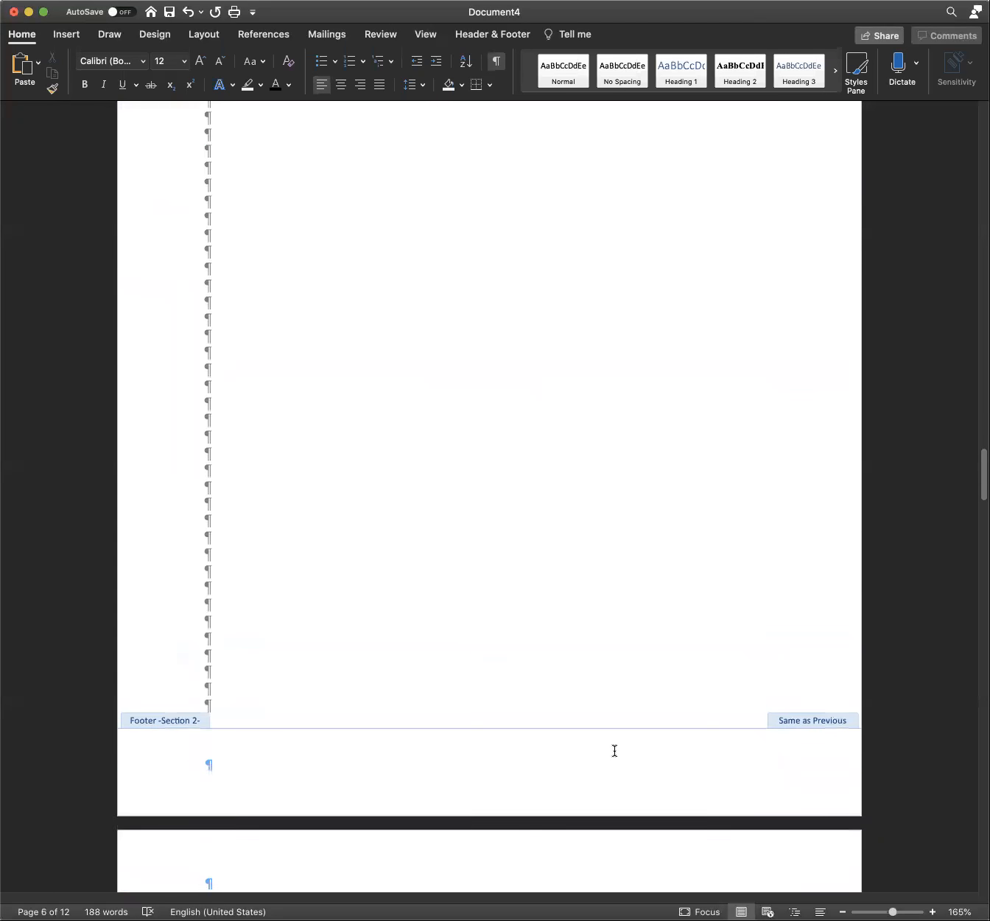
{"action": "scroll", "coordinate": [614, 751], "scroll_direction": "down", "scroll_amount": 1}
{"action": "scroll", "coordinate": [615, 750], "scroll_direction": "up", "scroll_amount": 15}
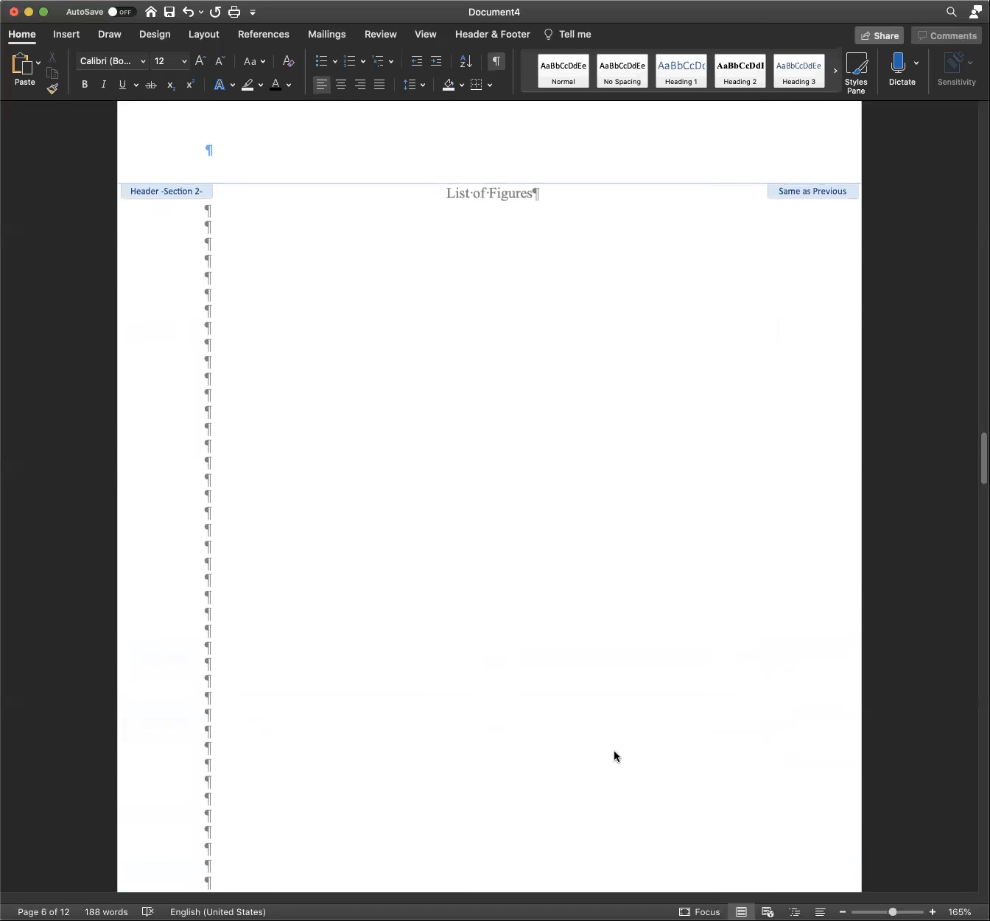
{"action": "scroll", "coordinate": [613, 755], "scroll_direction": "up", "scroll_amount": 5}
{"action": "scroll", "coordinate": [614, 755], "scroll_direction": "down", "scroll_amount": 13}
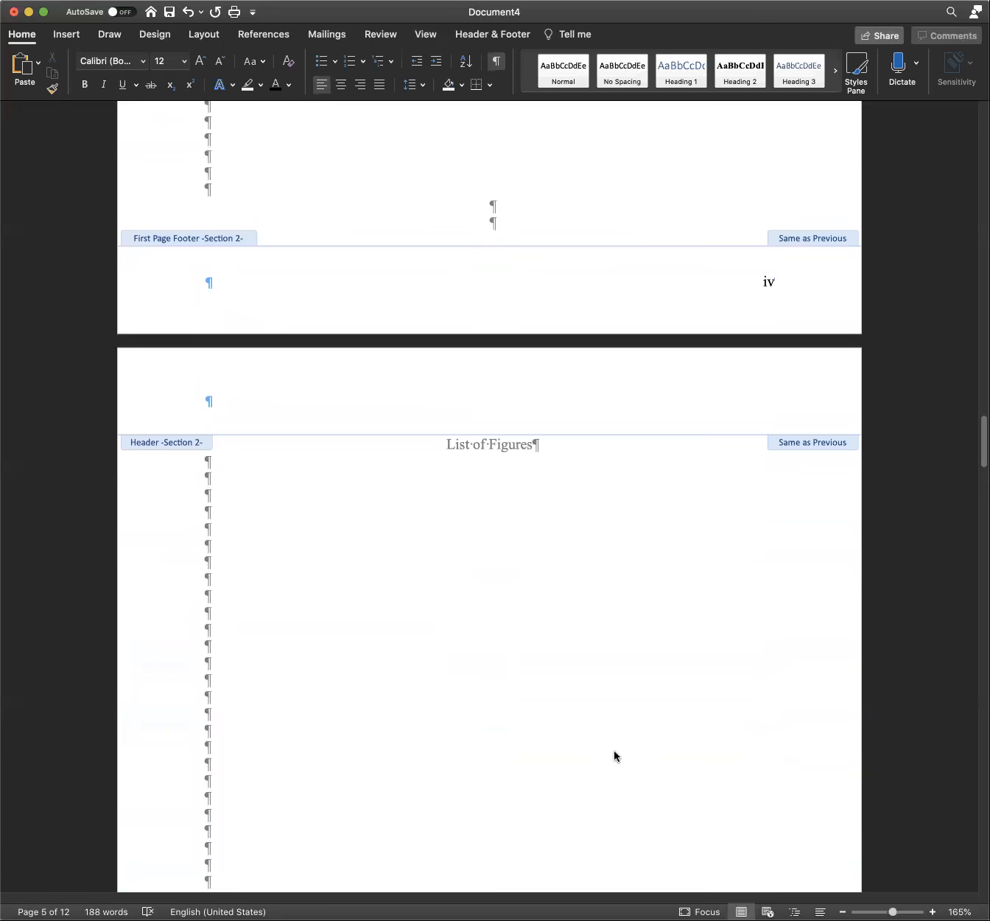
{"action": "scroll", "coordinate": [615, 755], "scroll_direction": "down", "scroll_amount": 10}
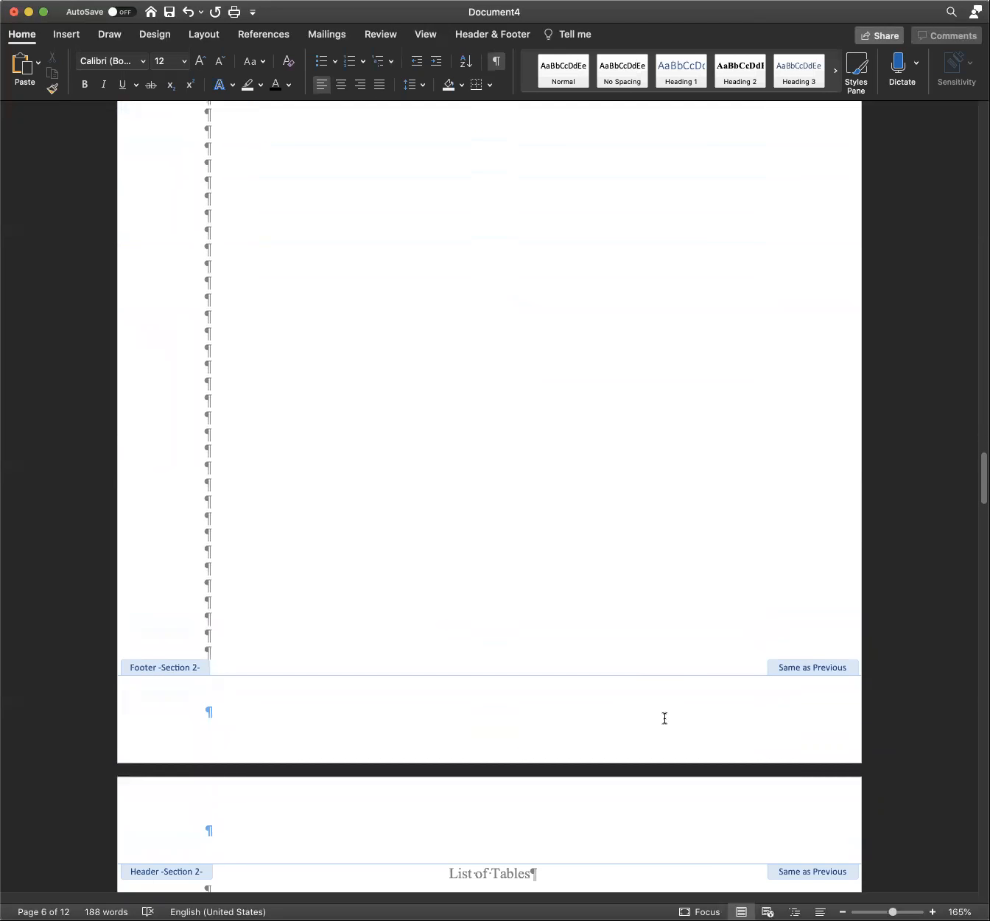
{"action": "left_click", "coordinate": [510, 34]}
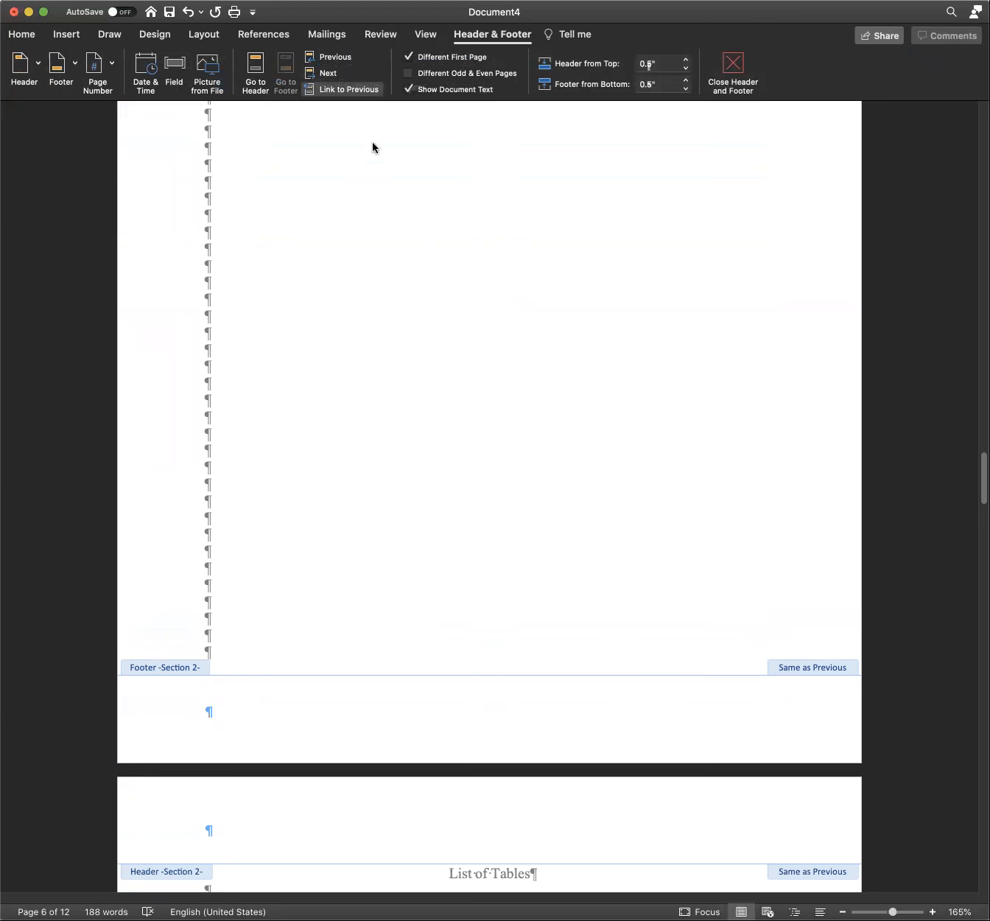
{"action": "left_click", "coordinate": [354, 91]}
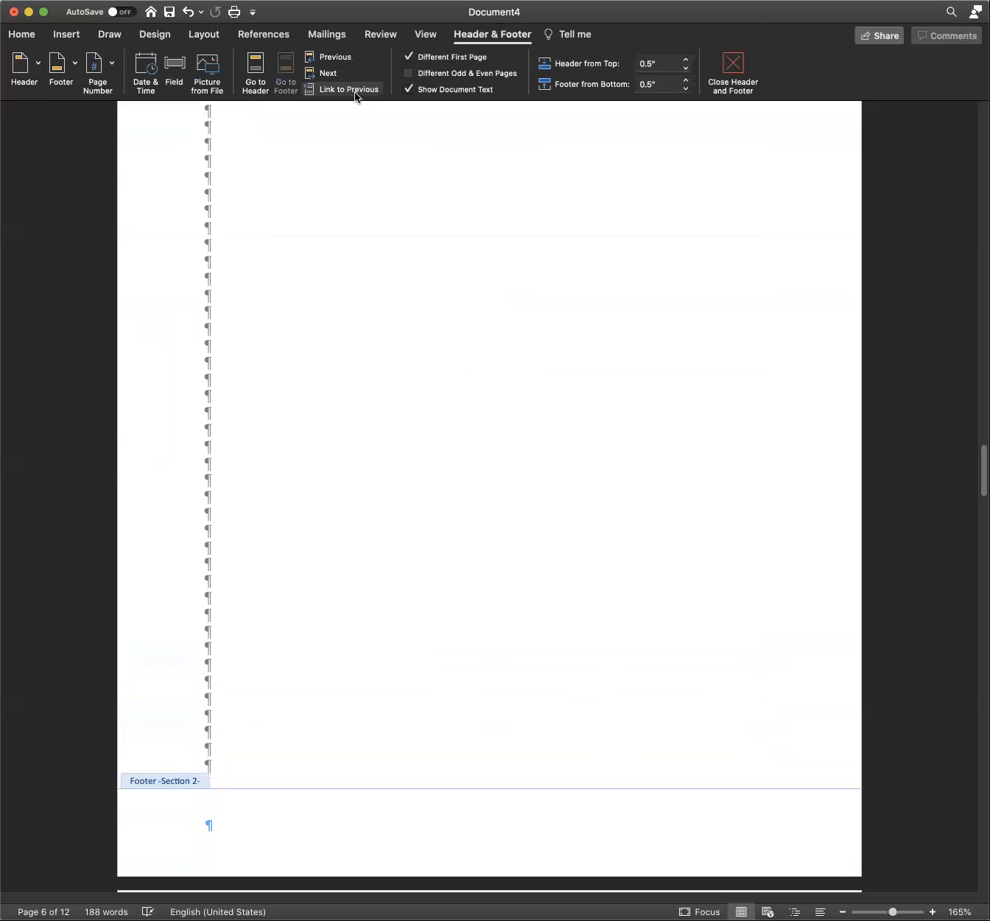
{"action": "left_click", "coordinate": [353, 91]}
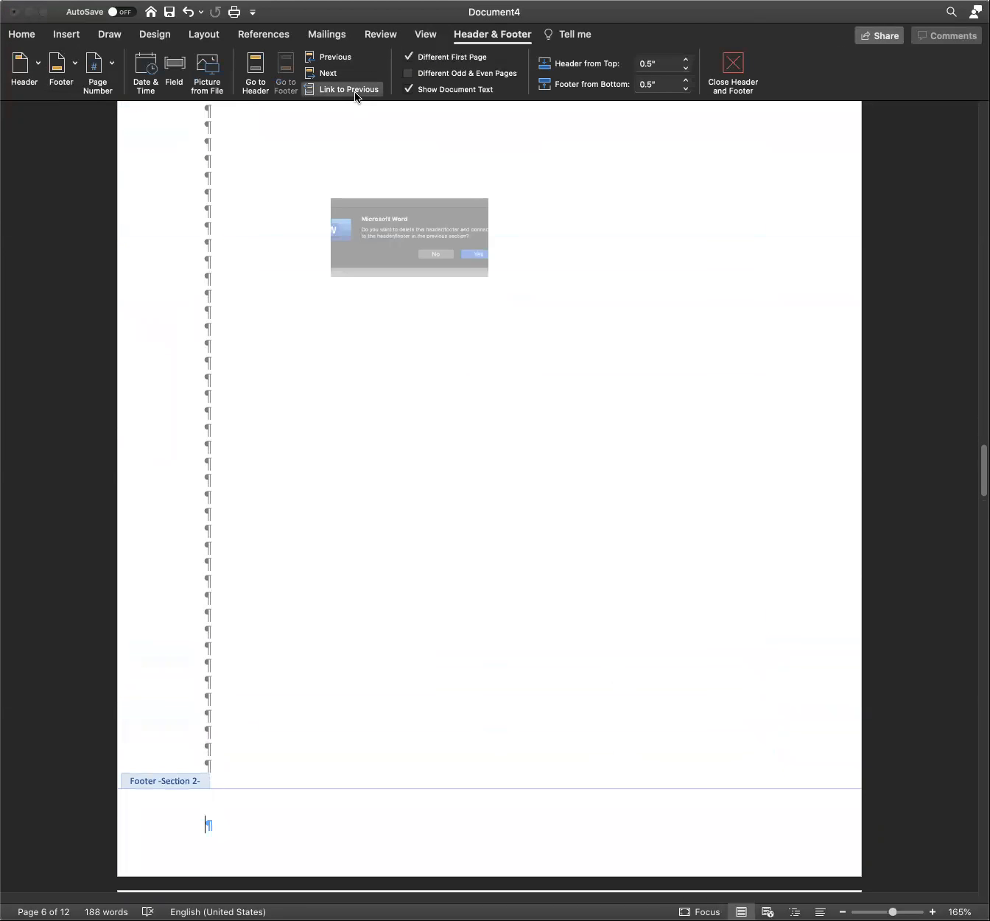
{"action": "left_click", "coordinate": [516, 270]}
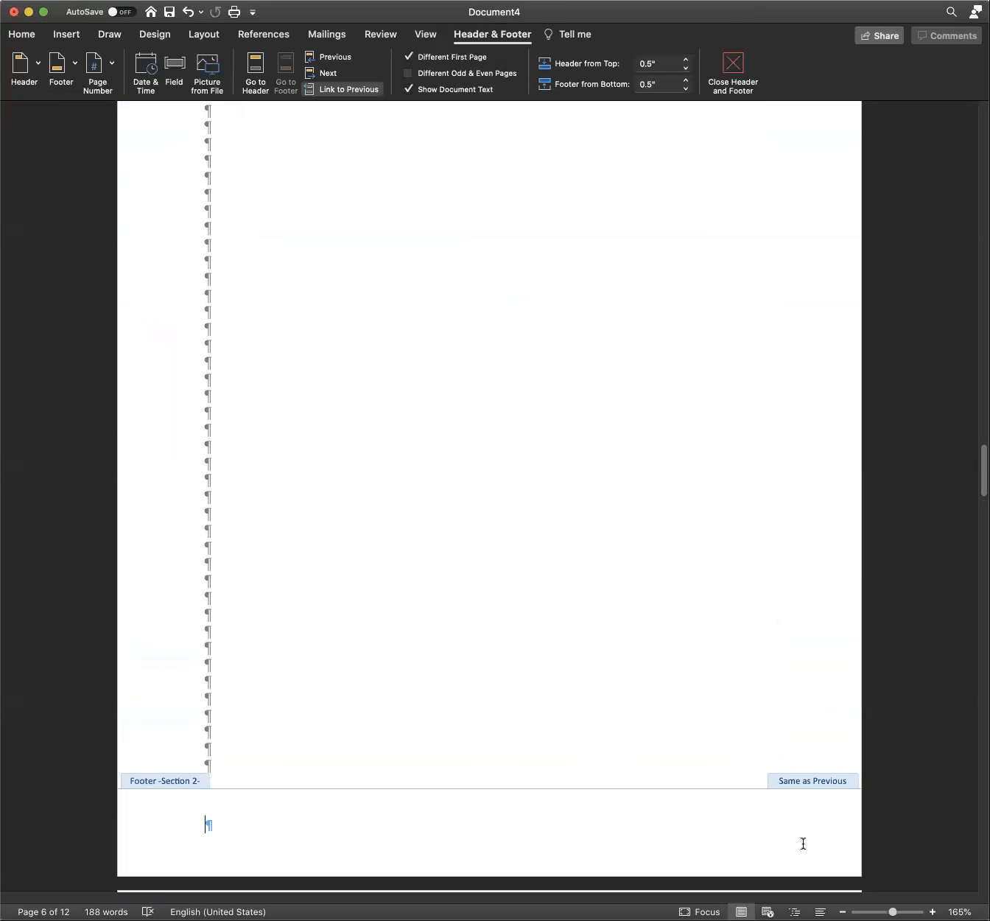
Step: Unlink the Table of Contents page's footer from the previous section
{"action": "scroll", "coordinate": [734, 808], "scroll_direction": "up", "scroll_amount": 1}
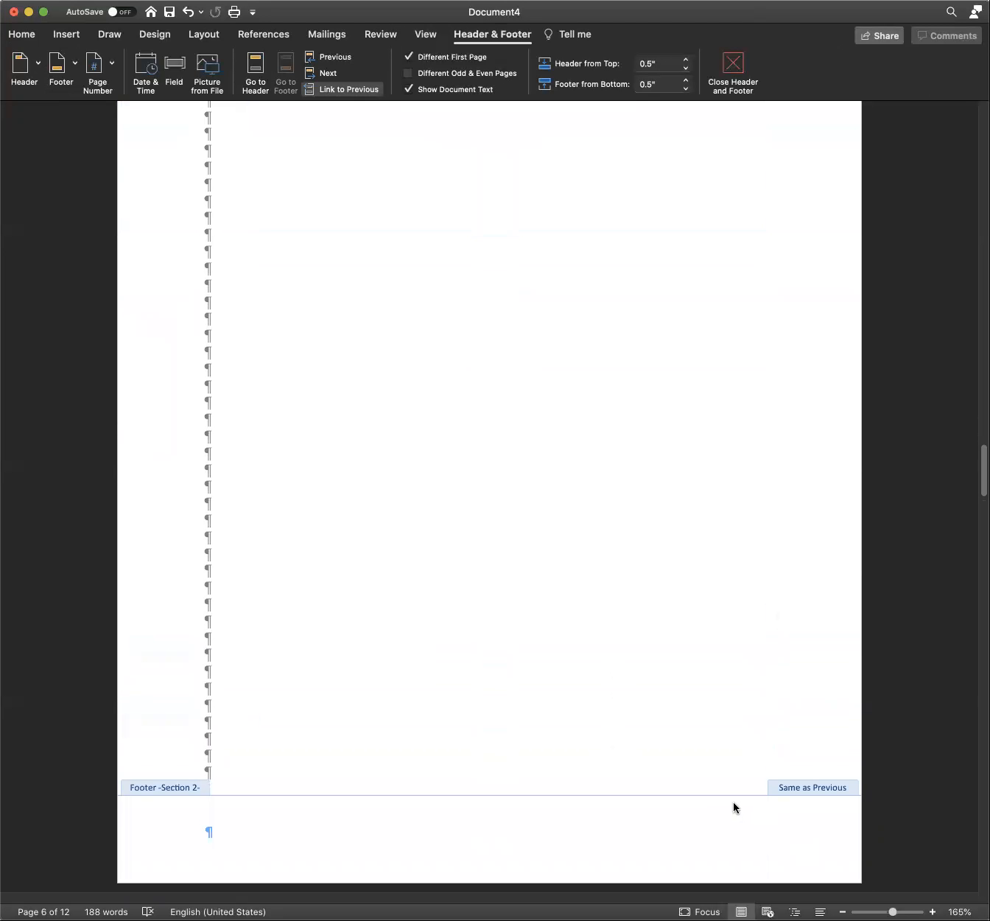
{"action": "scroll", "coordinate": [733, 801], "scroll_direction": "up", "scroll_amount": 15}
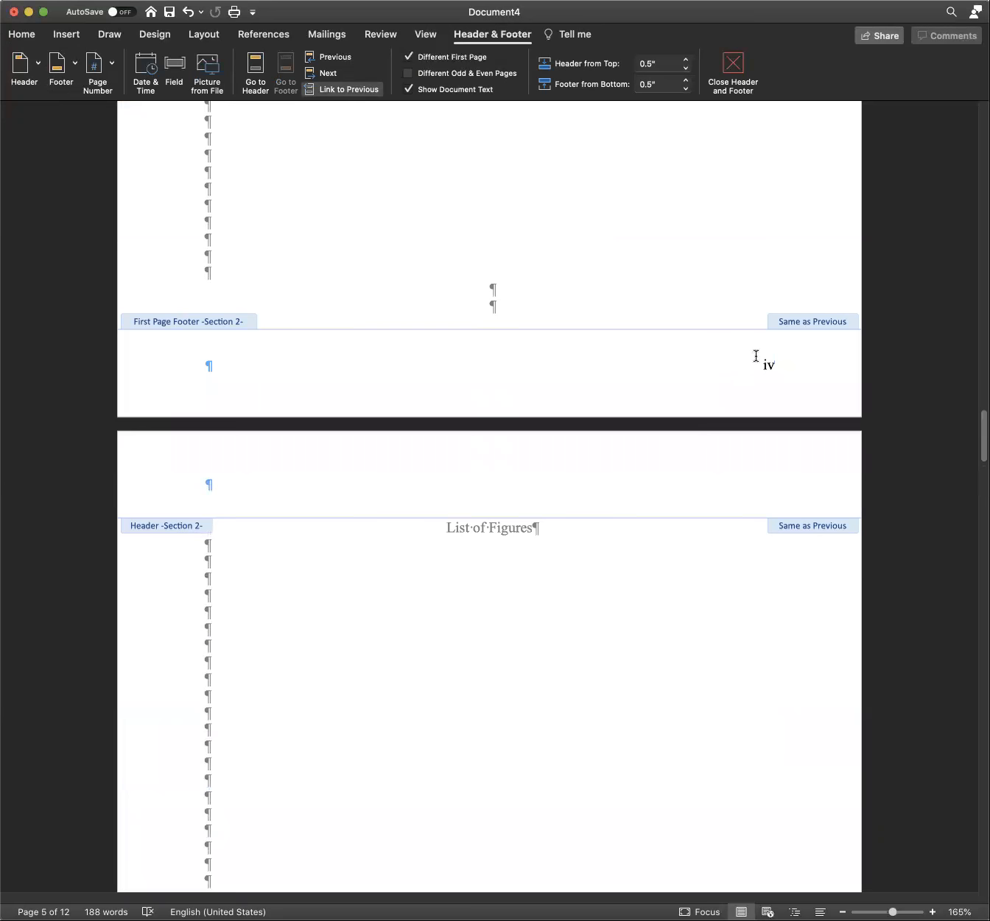
{"action": "left_click", "coordinate": [757, 357]}
{"action": "left_click", "coordinate": [341, 89]}
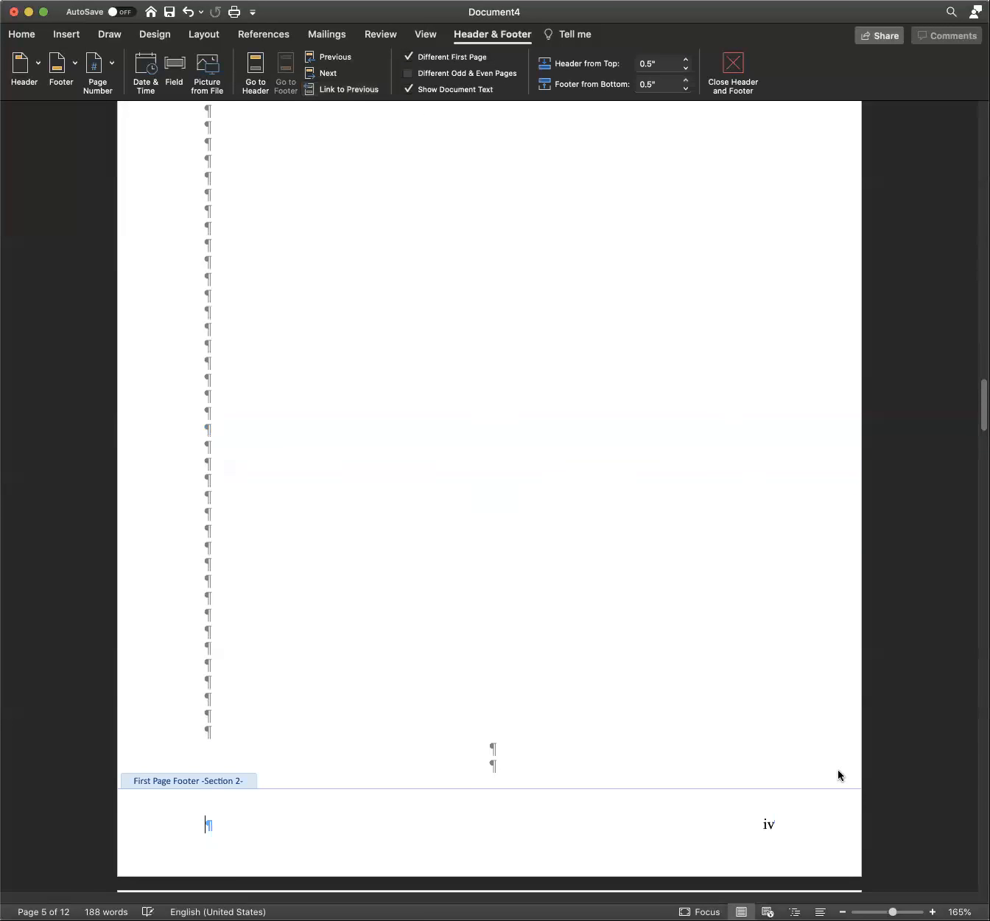
Step: Insert a right-aligned page number in the footer of the List of Figures page
{"action": "scroll", "coordinate": [711, 827], "scroll_direction": "down", "scroll_amount": 15}
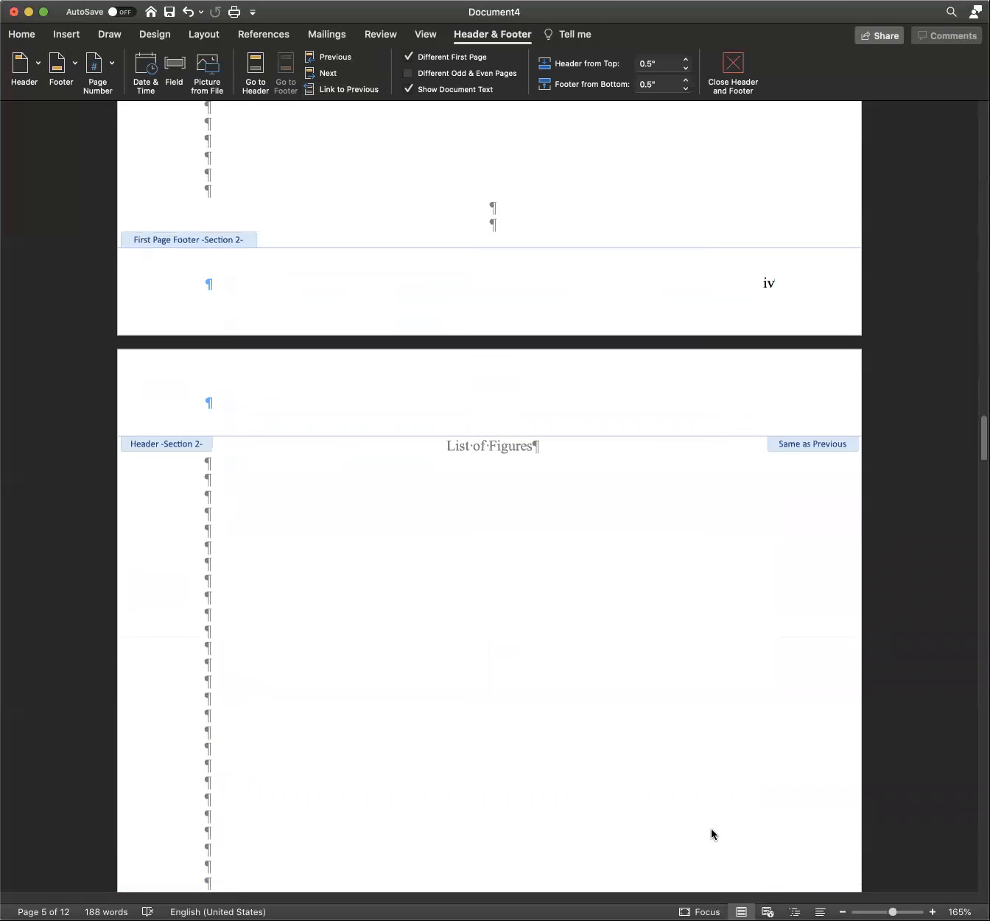
{"action": "left_click", "coordinate": [699, 789]}
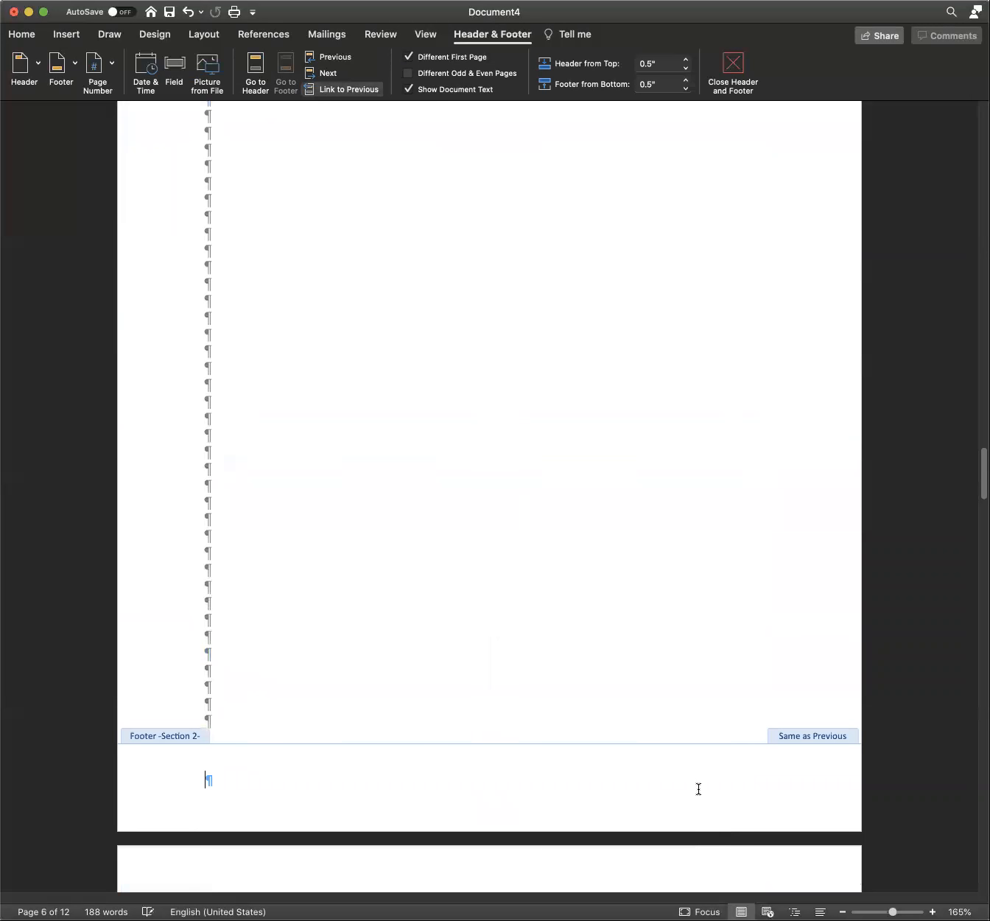
{"action": "scroll", "coordinate": [699, 788], "scroll_direction": "up", "scroll_amount": 15}
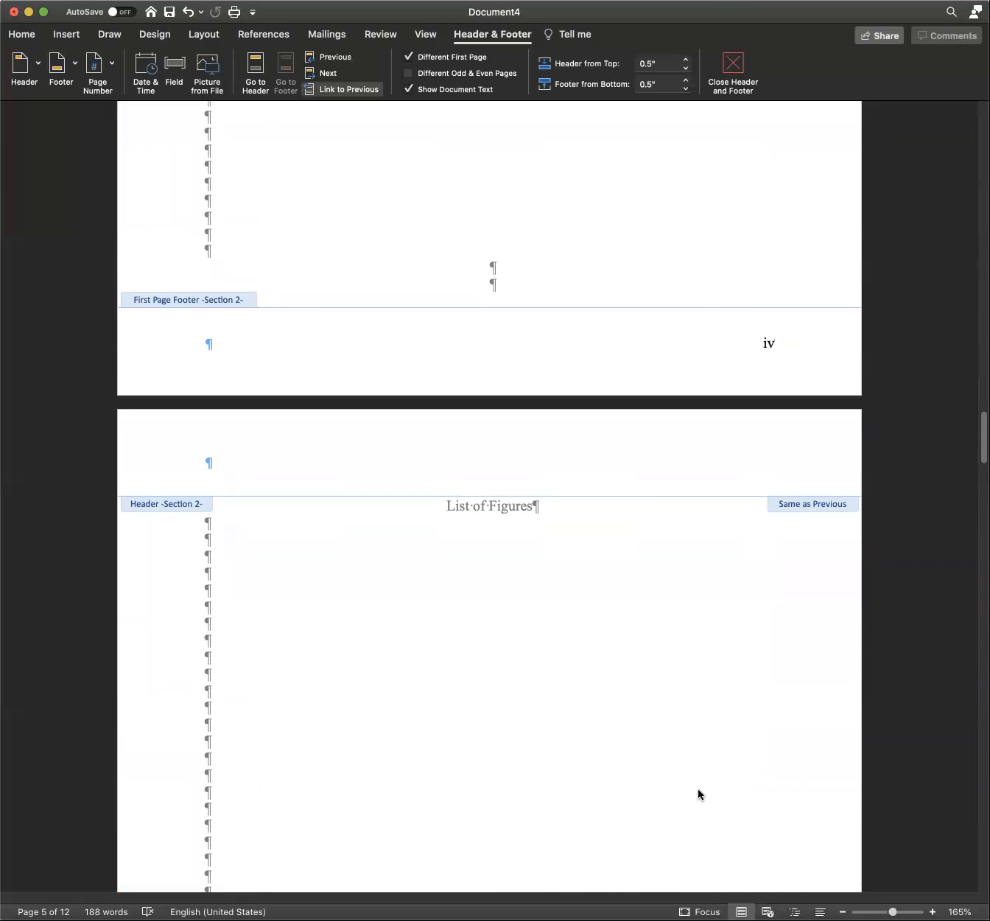
{"action": "scroll", "coordinate": [698, 791], "scroll_direction": "down", "scroll_amount": 15}
{"action": "left_click", "coordinate": [97, 72]}
{"action": "left_click", "coordinate": [140, 109]}
{"action": "left_click", "coordinate": [567, 310]}
Step: Try to change the font of the List of Figures page number to Times
{"action": "left_click", "coordinate": [771, 825]}
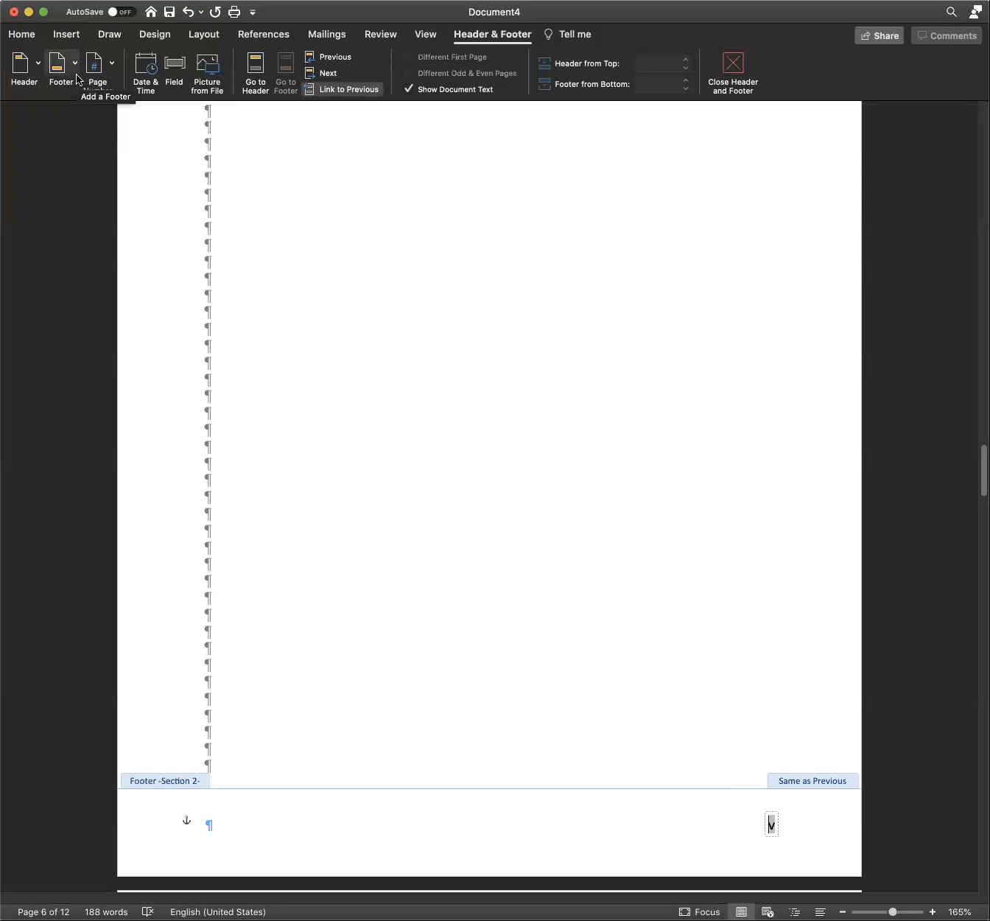
{"action": "left_click", "coordinate": [24, 35]}
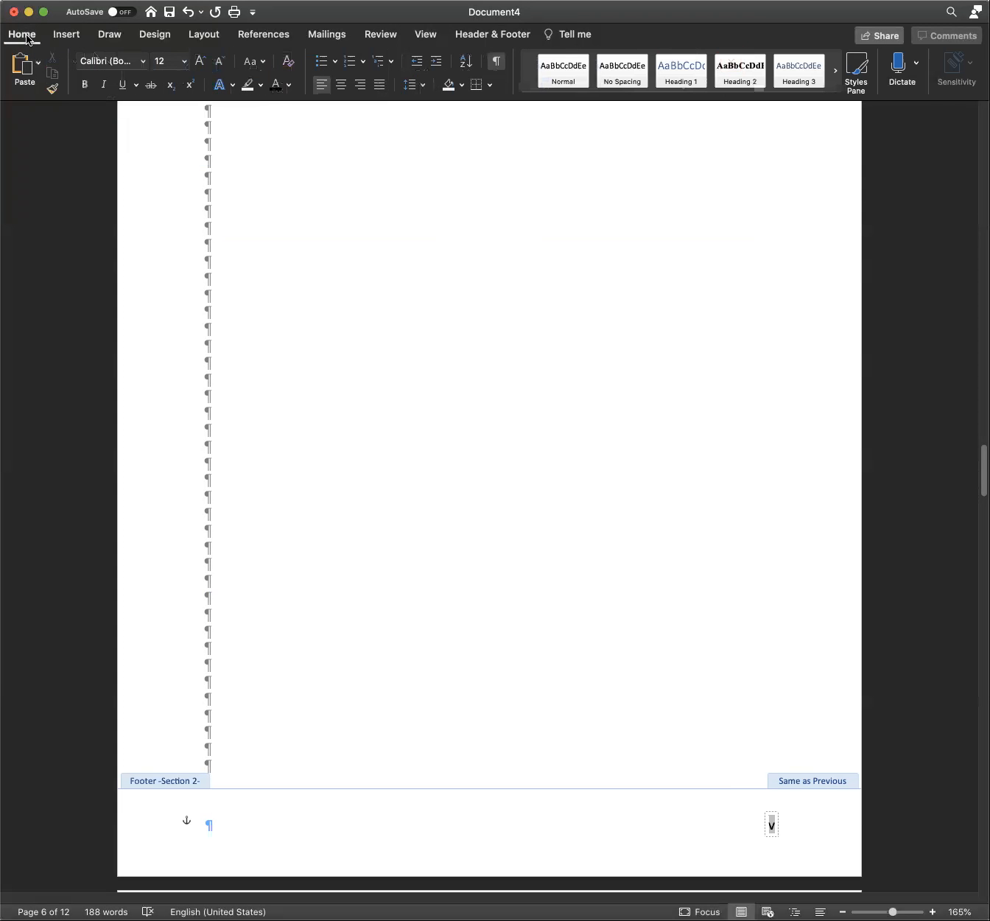
{"action": "left_click", "coordinate": [115, 65]}
{"action": "type", "text": "Times"}
{"action": "key", "text": "Escape"}
{"action": "scroll", "coordinate": [721, 830], "scroll_direction": "down", "scroll_amount": 15}
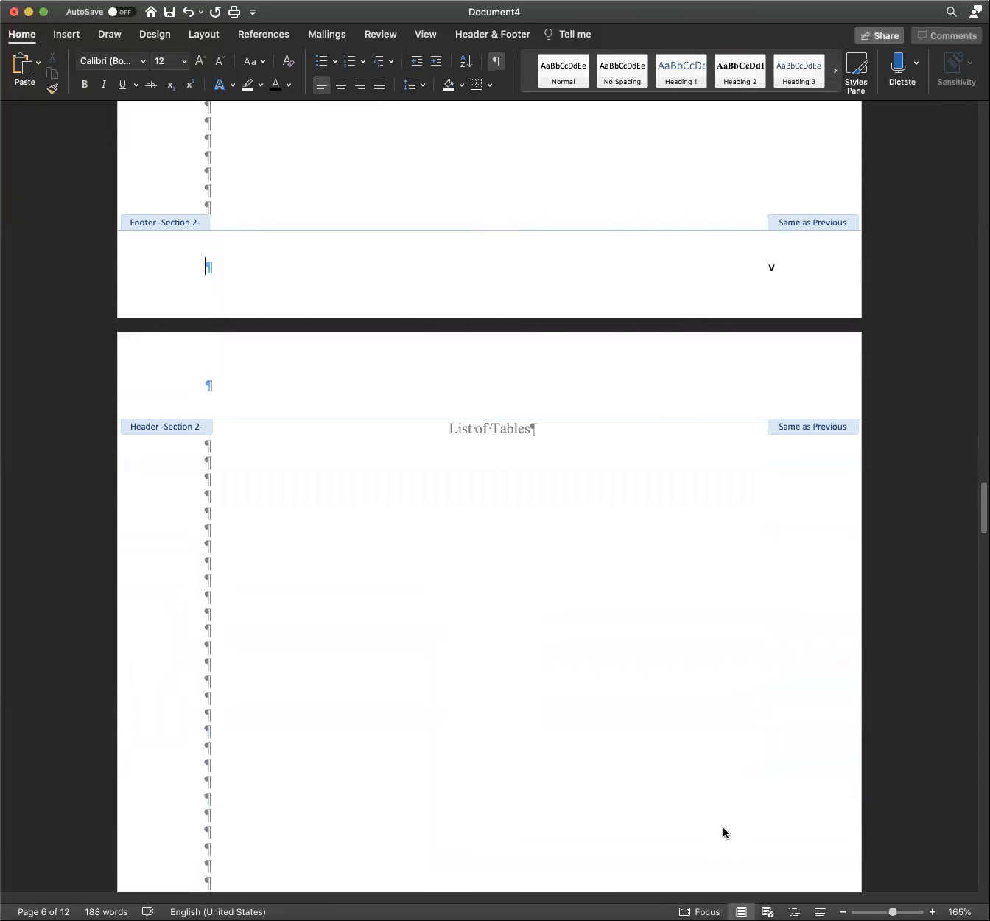
{"action": "scroll", "coordinate": [724, 830], "scroll_direction": "down", "scroll_amount": 1}
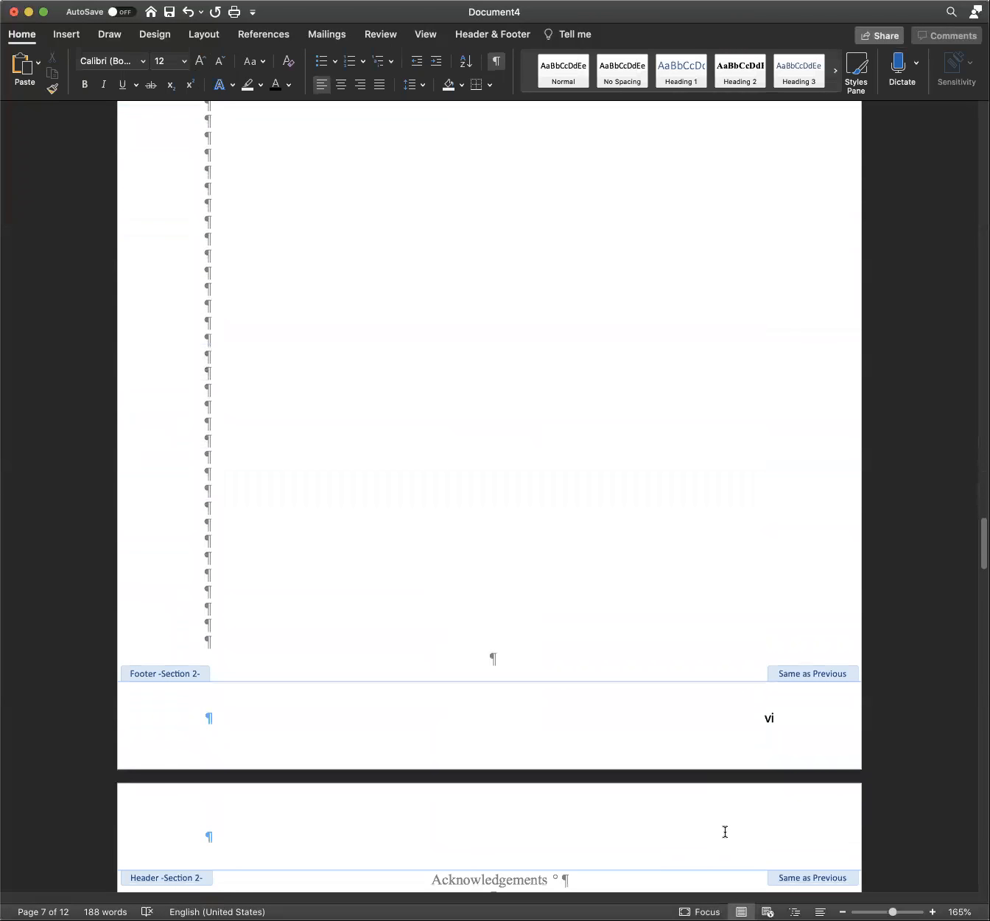
Step: Select the page number in the List of Figures footer and set its font to Times New Roman
{"action": "scroll", "coordinate": [725, 830], "scroll_direction": "up", "scroll_amount": 20}
{"action": "left_click", "coordinate": [772, 385]}
{"action": "double_click", "coordinate": [771, 382]}
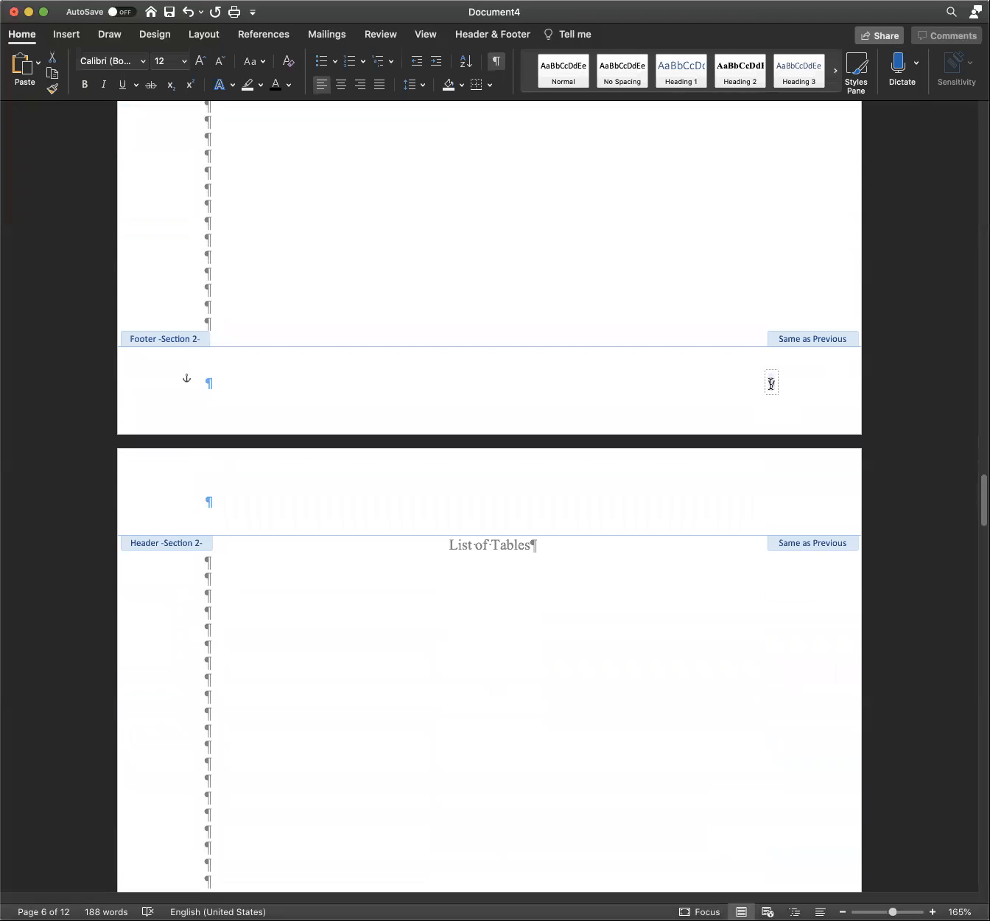
{"action": "left_click", "coordinate": [129, 60]}
{"action": "type", "text": "Times"}
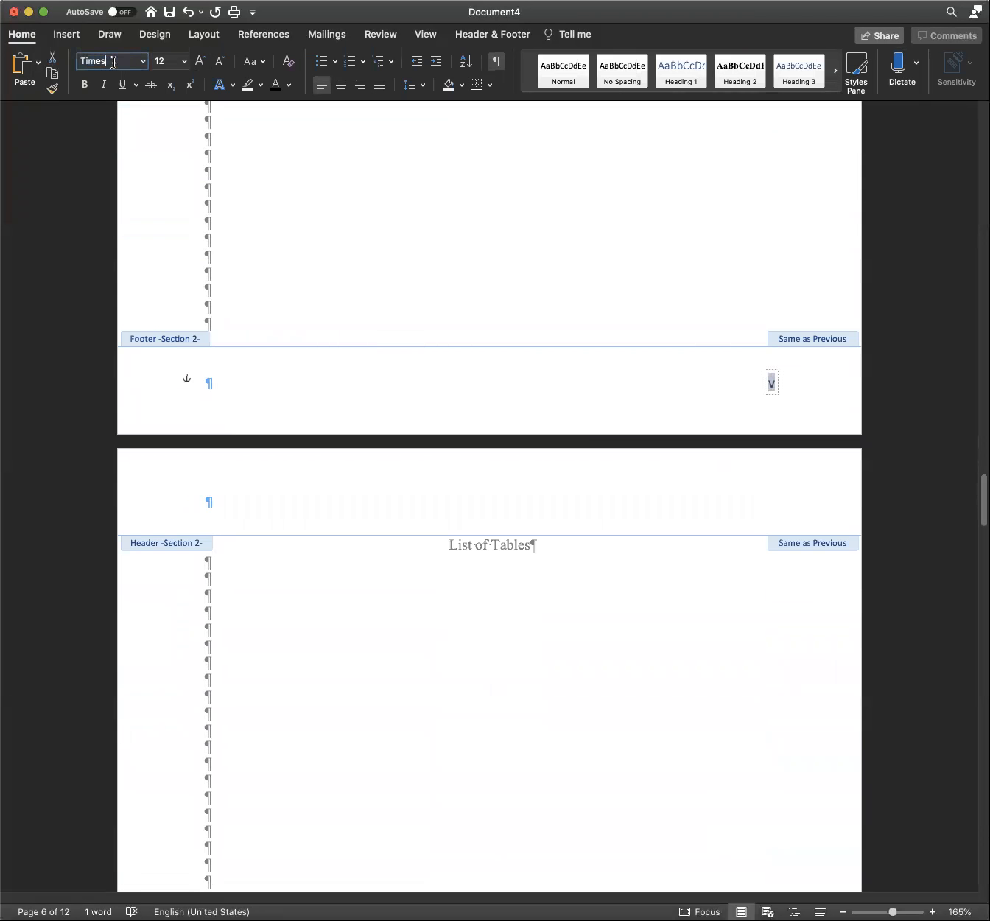
{"action": "key", "text": "Return"}
{"action": "left_click", "coordinate": [636, 394]}
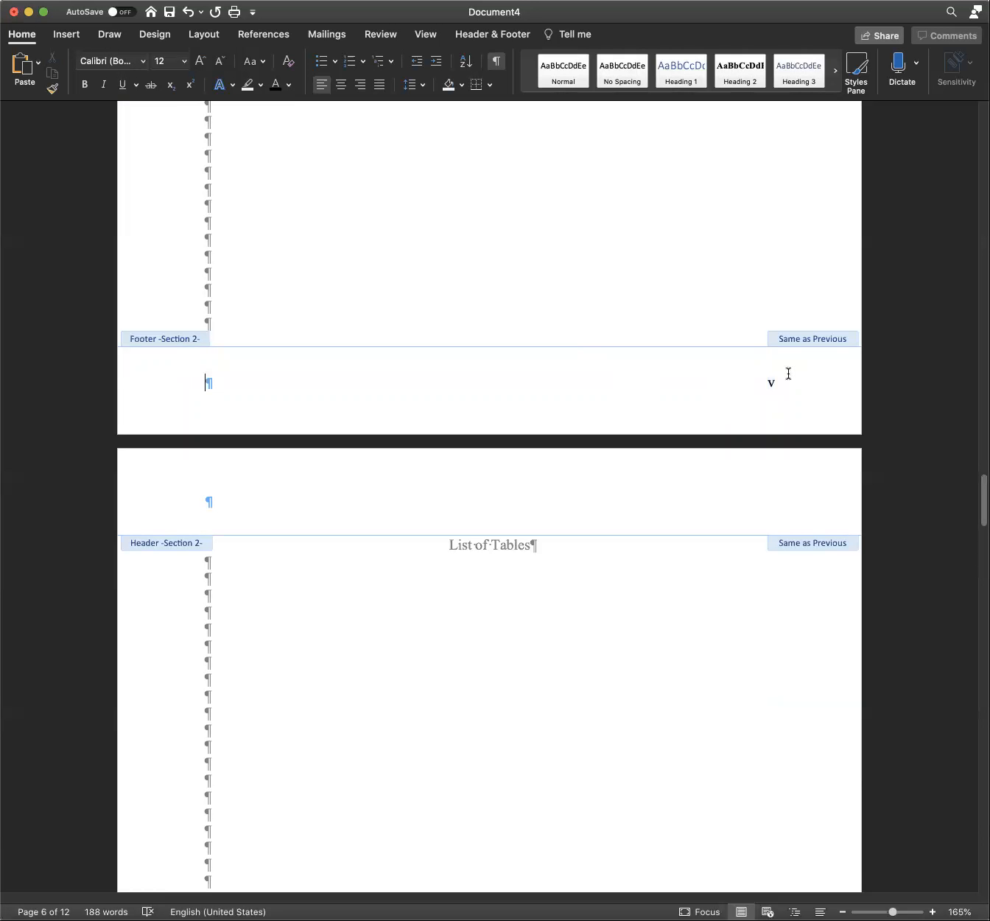
Step: Examine the footer page numbers from the List of Tables page through the introduction text page
{"action": "scroll", "coordinate": [653, 741], "scroll_direction": "down", "scroll_amount": 5}
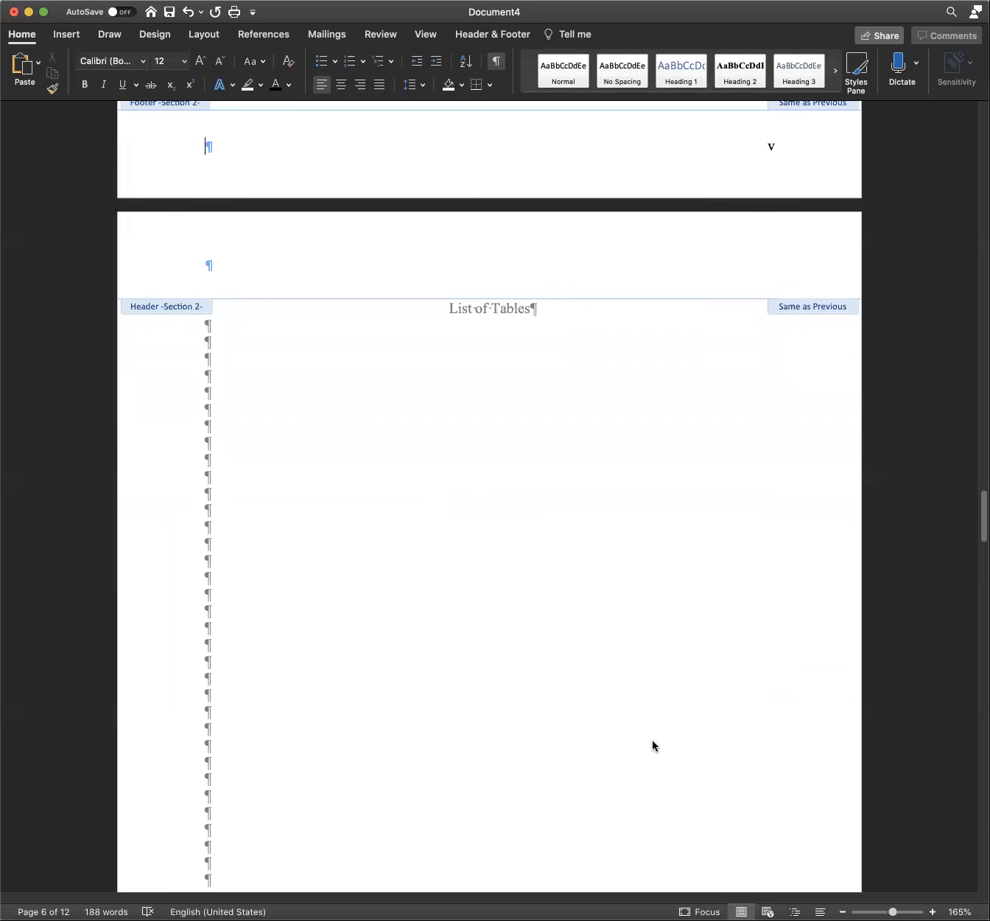
{"action": "scroll", "coordinate": [652, 741], "scroll_direction": "down", "scroll_amount": 3}
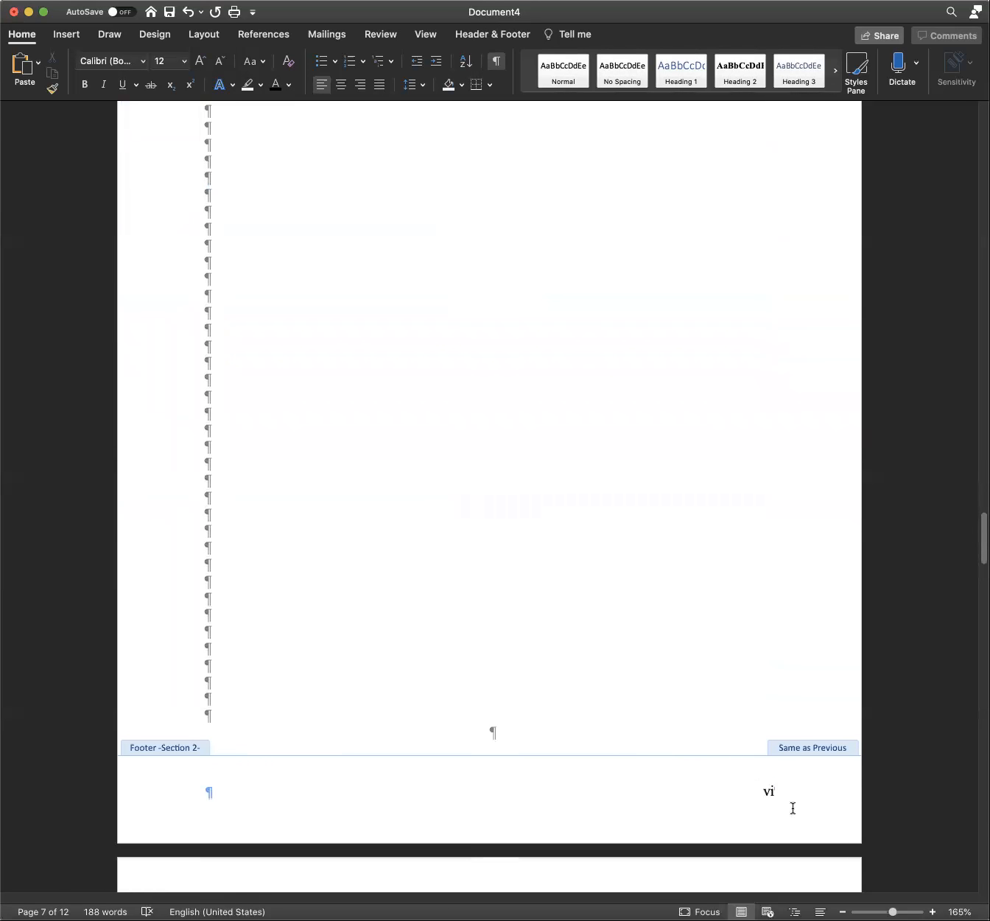
{"action": "scroll", "coordinate": [657, 770], "scroll_direction": "down", "scroll_amount": 5}
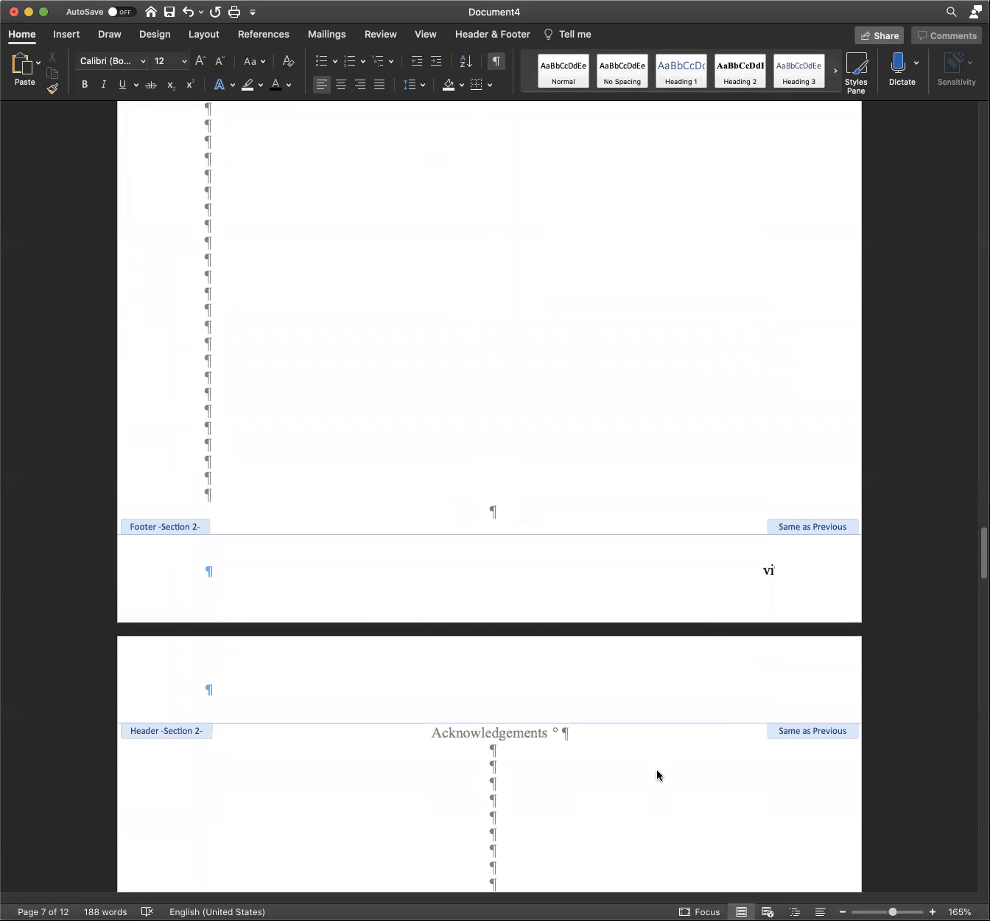
{"action": "scroll", "coordinate": [656, 769], "scroll_direction": "down", "scroll_amount": 10}
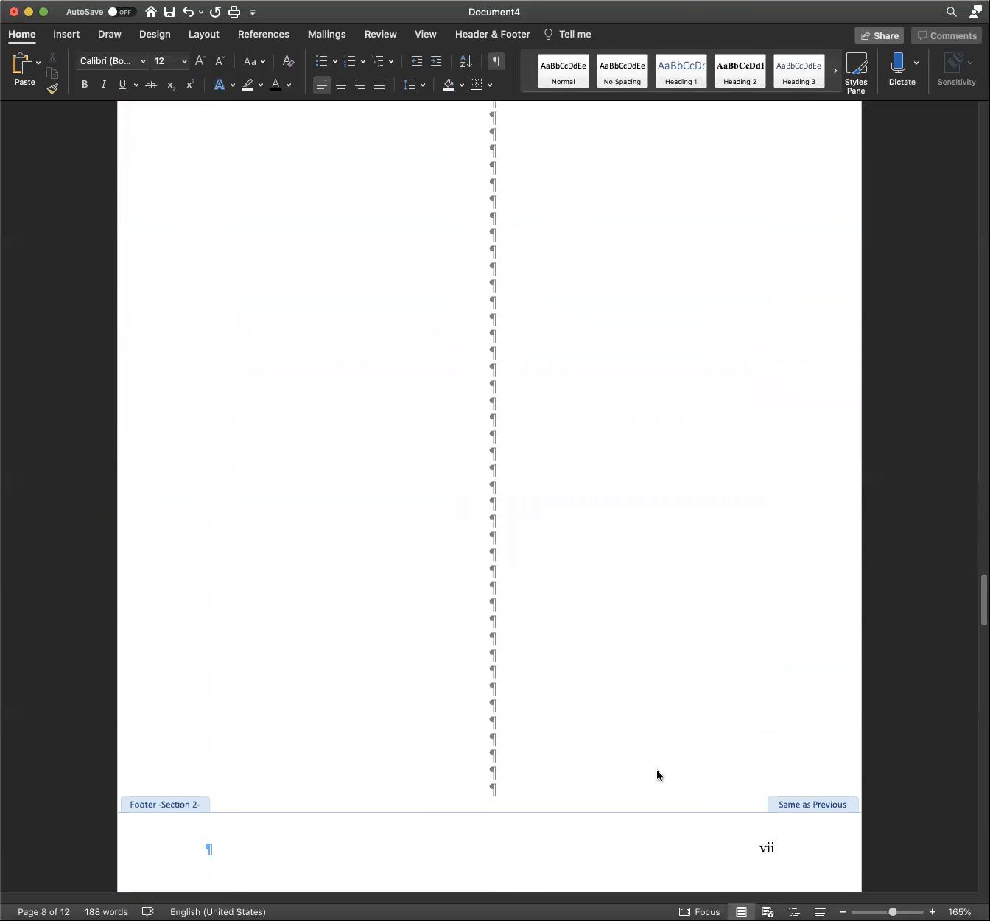
{"action": "scroll", "coordinate": [658, 704], "scroll_direction": "down", "scroll_amount": 5}
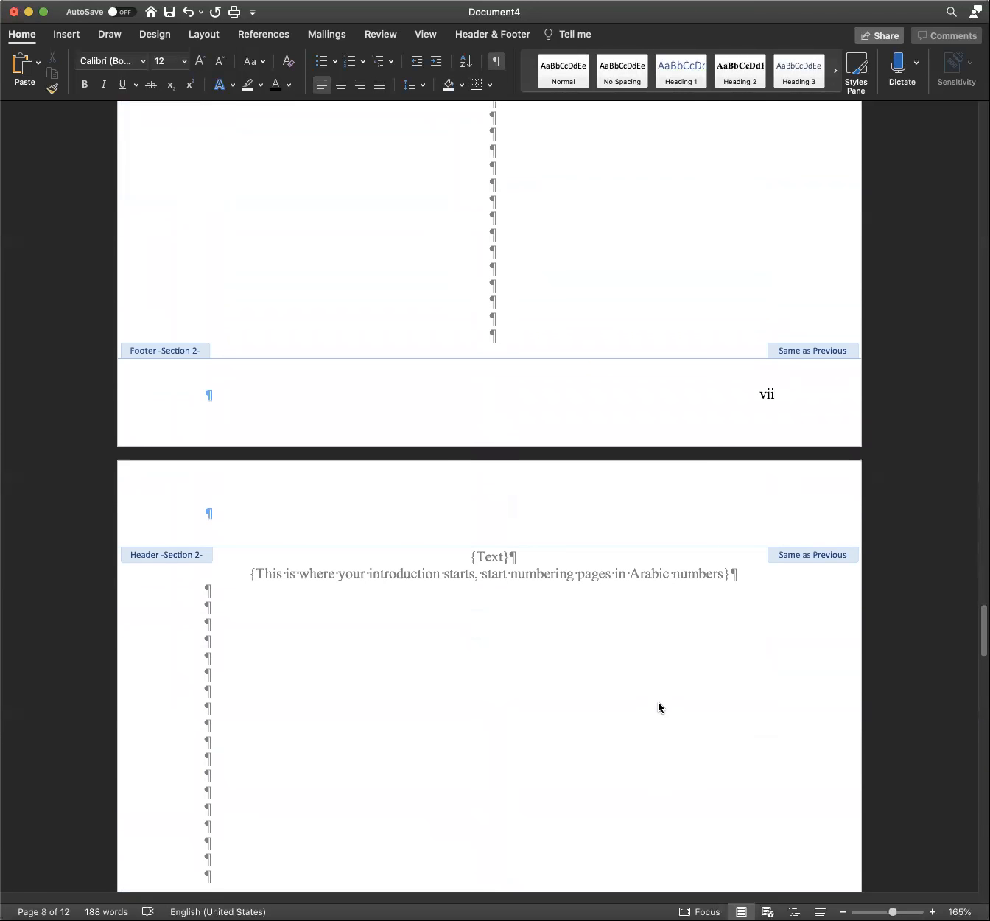
{"action": "scroll", "coordinate": [657, 705], "scroll_direction": "down", "scroll_amount": 7}
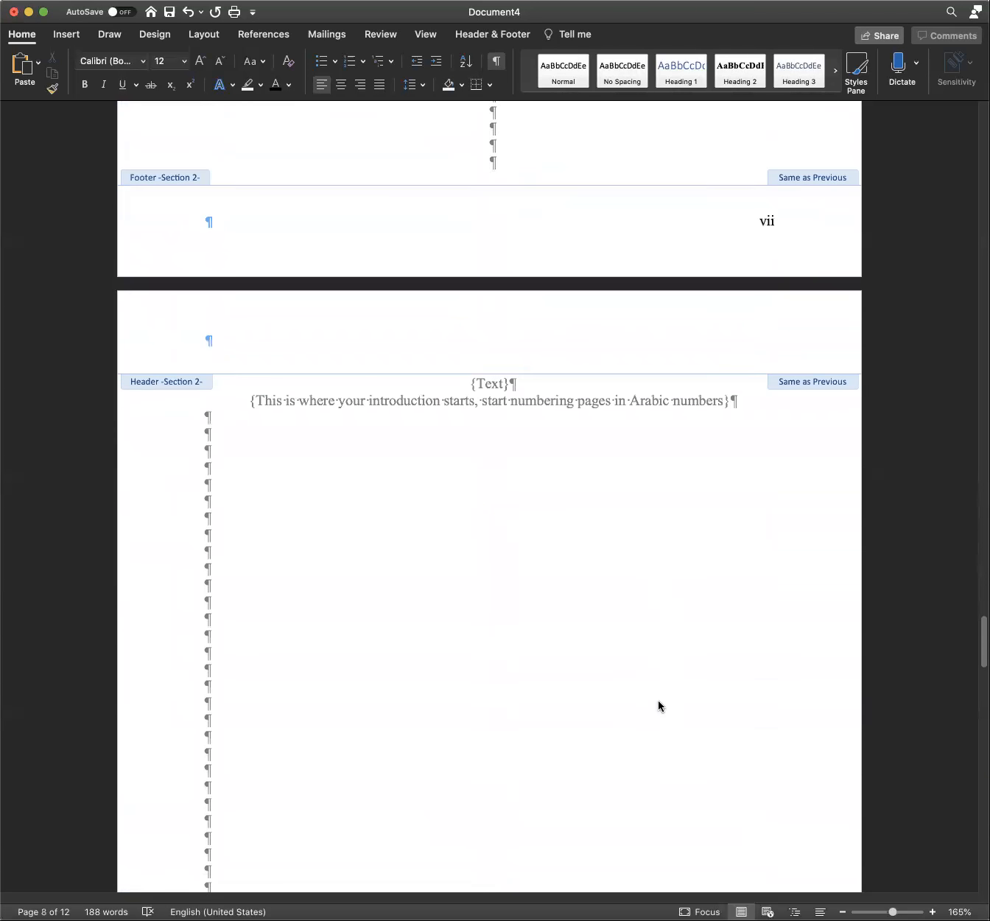
{"action": "scroll", "coordinate": [657, 706], "scroll_direction": "down", "scroll_amount": 2}
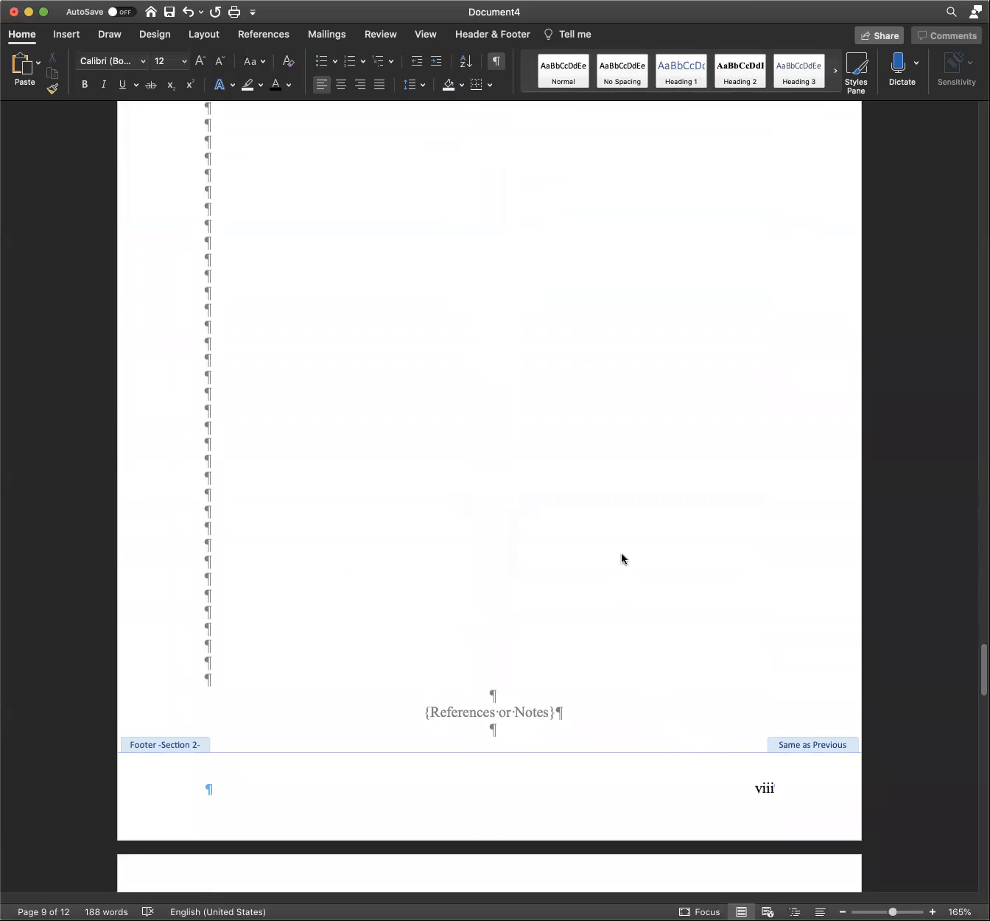
Step: Close header and footer editing to return to the document body
{"action": "scroll", "coordinate": [621, 557], "scroll_direction": "up", "scroll_amount": 3}
{"action": "scroll", "coordinate": [621, 557], "scroll_direction": "up", "scroll_amount": 17}
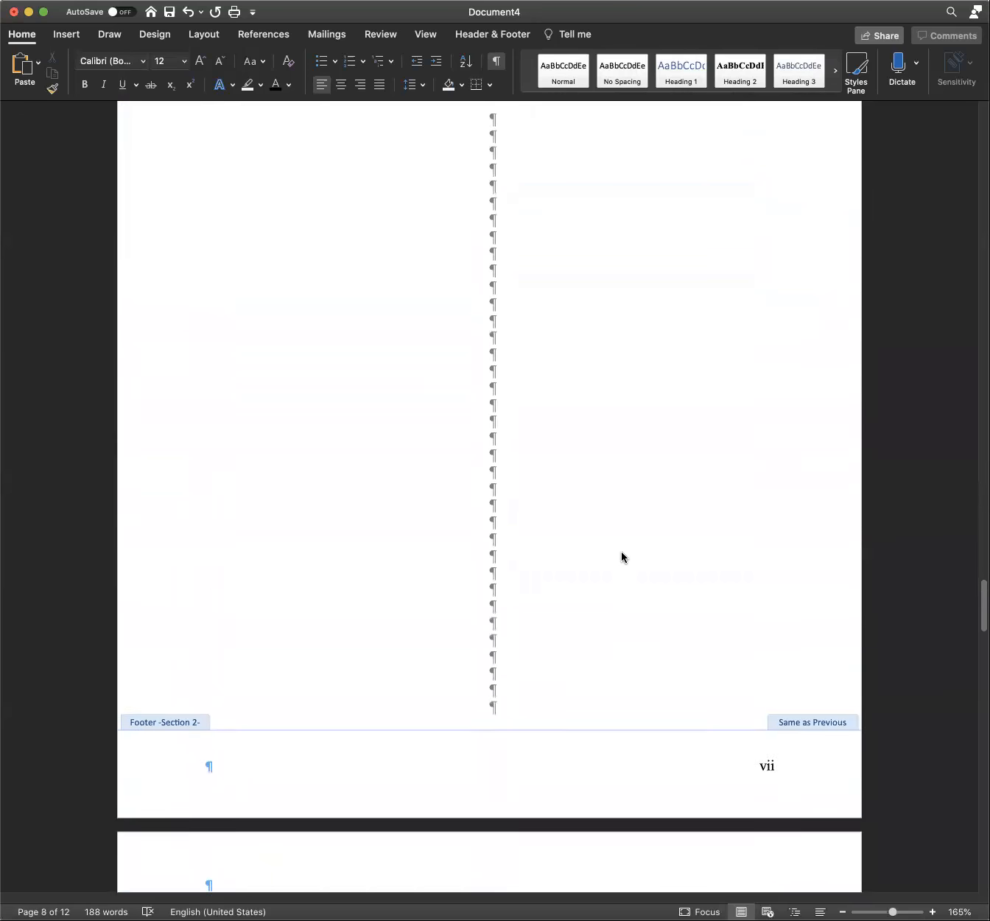
{"action": "scroll", "coordinate": [621, 551], "scroll_direction": "up", "scroll_amount": 5}
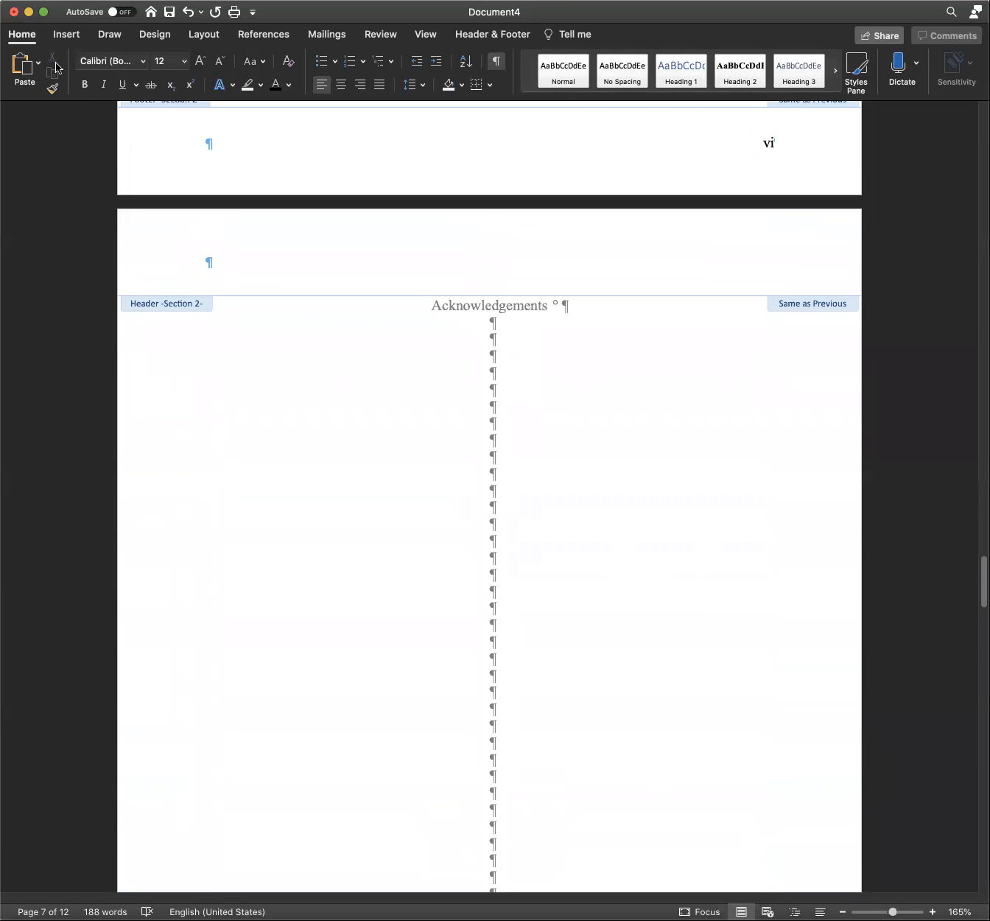
{"action": "left_click", "coordinate": [472, 37]}
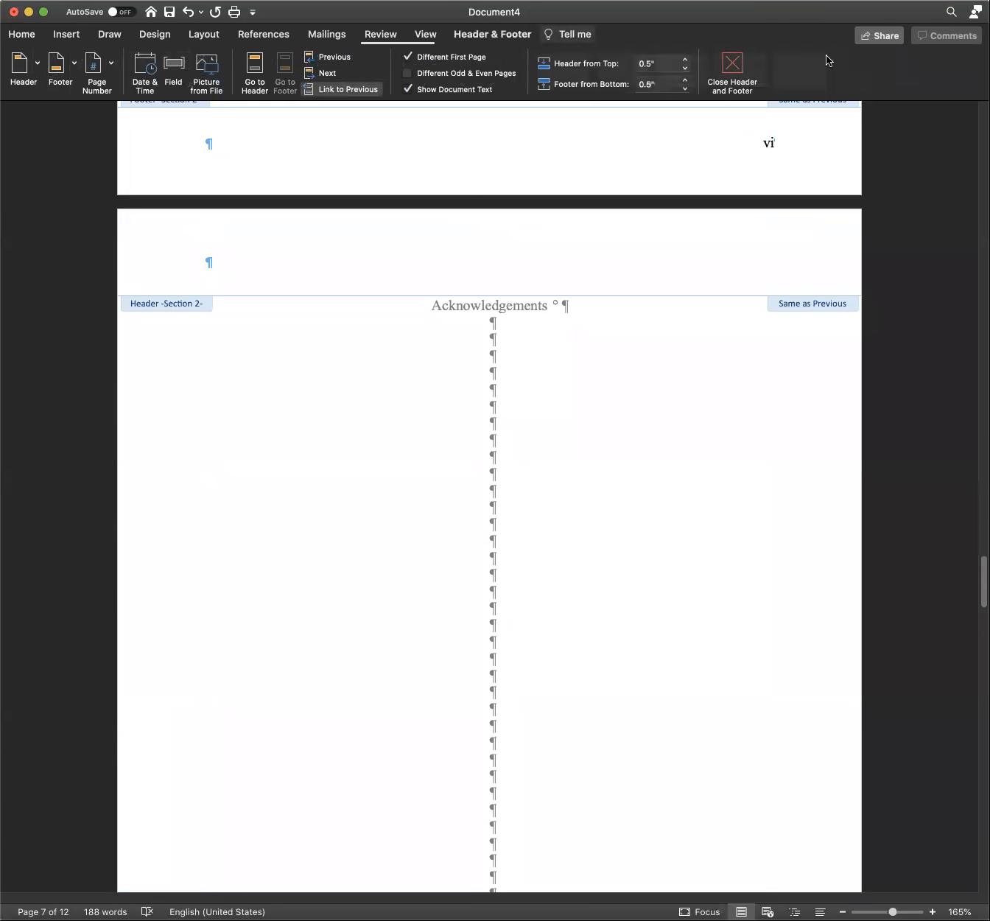
{"action": "left_click", "coordinate": [742, 64]}
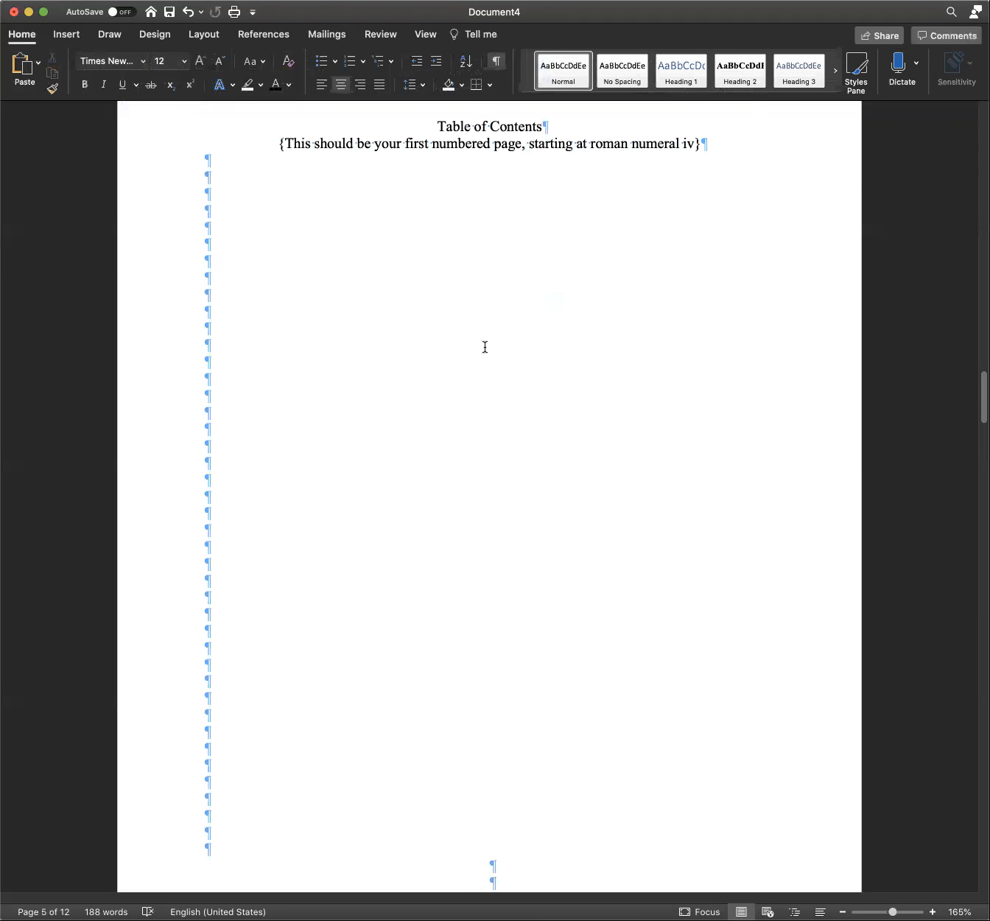
Step: Insert a Next Page section break on the blank line directly below the Acknowledgements heading
{"action": "scroll", "coordinate": [605, 534], "scroll_direction": "down", "scroll_amount": 20}
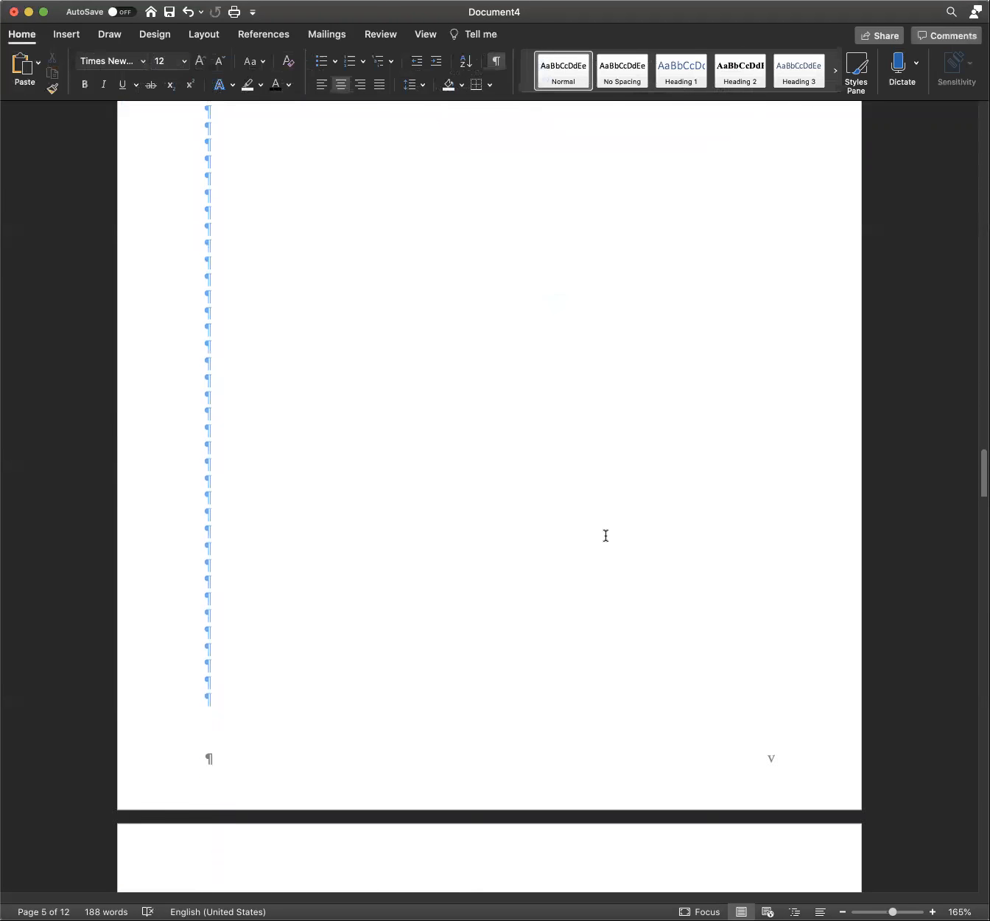
{"action": "scroll", "coordinate": [606, 535], "scroll_direction": "down", "scroll_amount": 12}
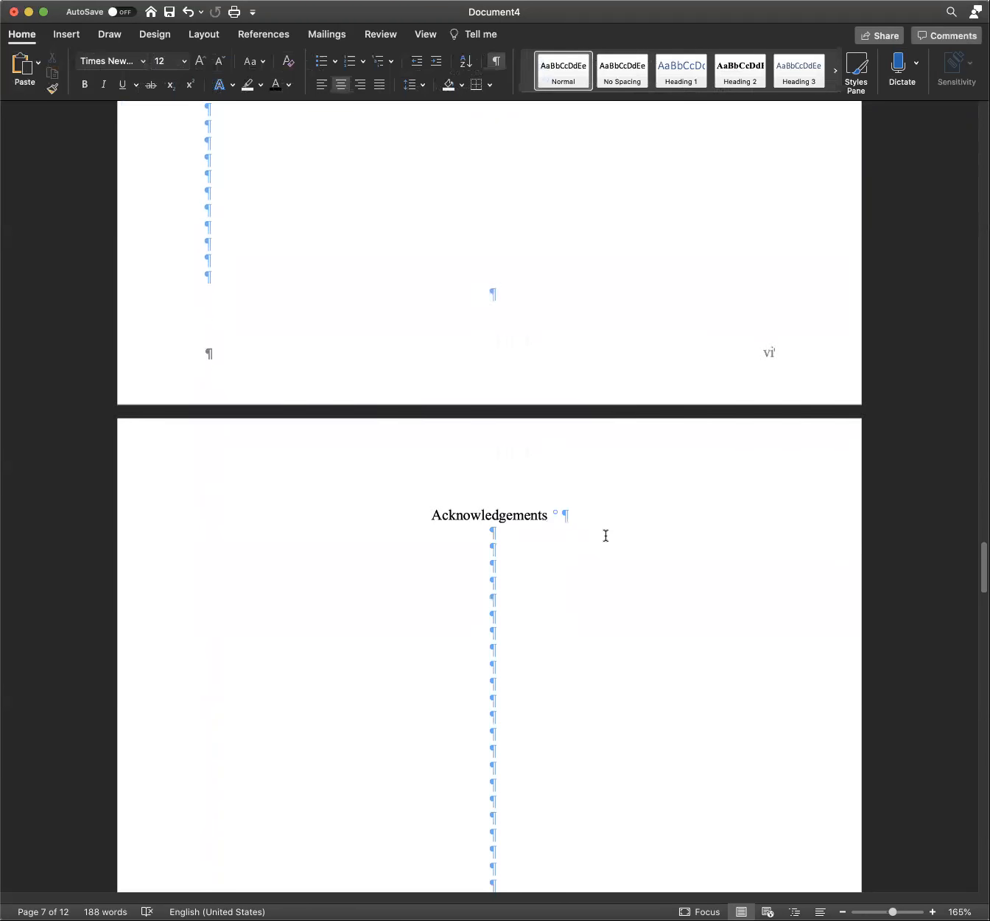
{"action": "scroll", "coordinate": [606, 534], "scroll_direction": "down", "scroll_amount": 10}
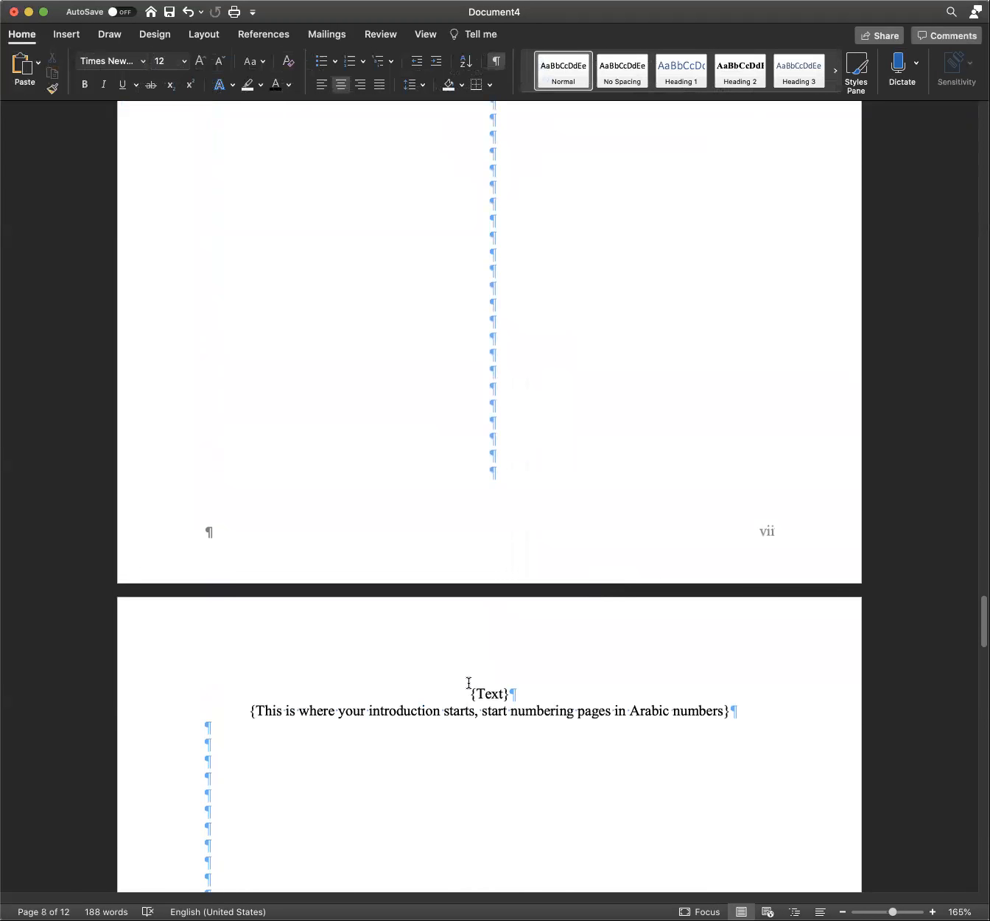
{"action": "scroll", "coordinate": [470, 390], "scroll_direction": "up", "scroll_amount": 10}
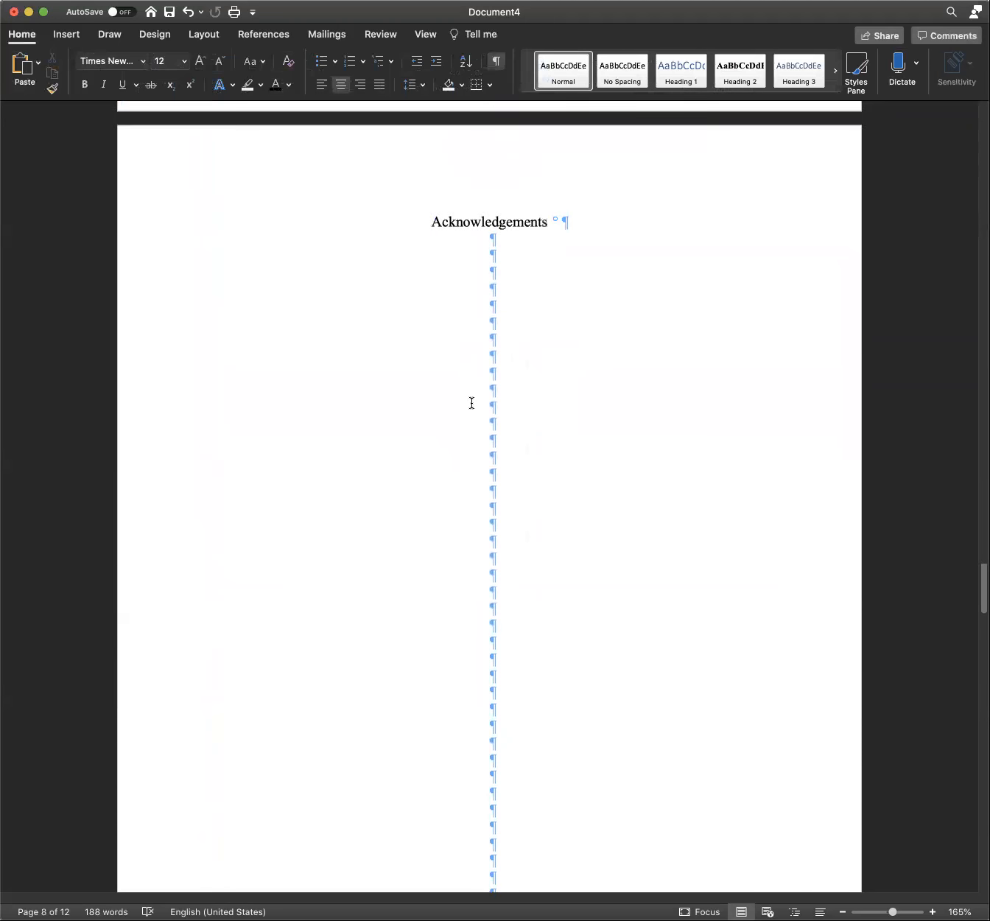
{"action": "left_click", "coordinate": [504, 344]}
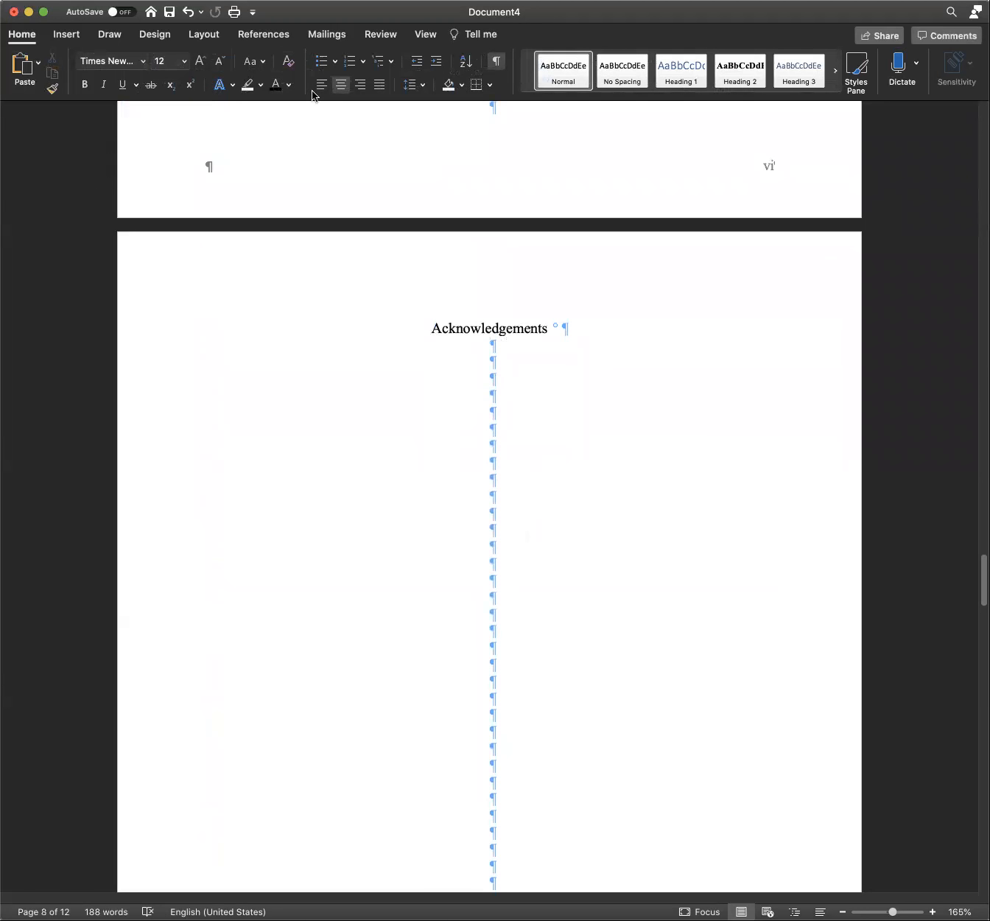
{"action": "left_click", "coordinate": [198, 33]}
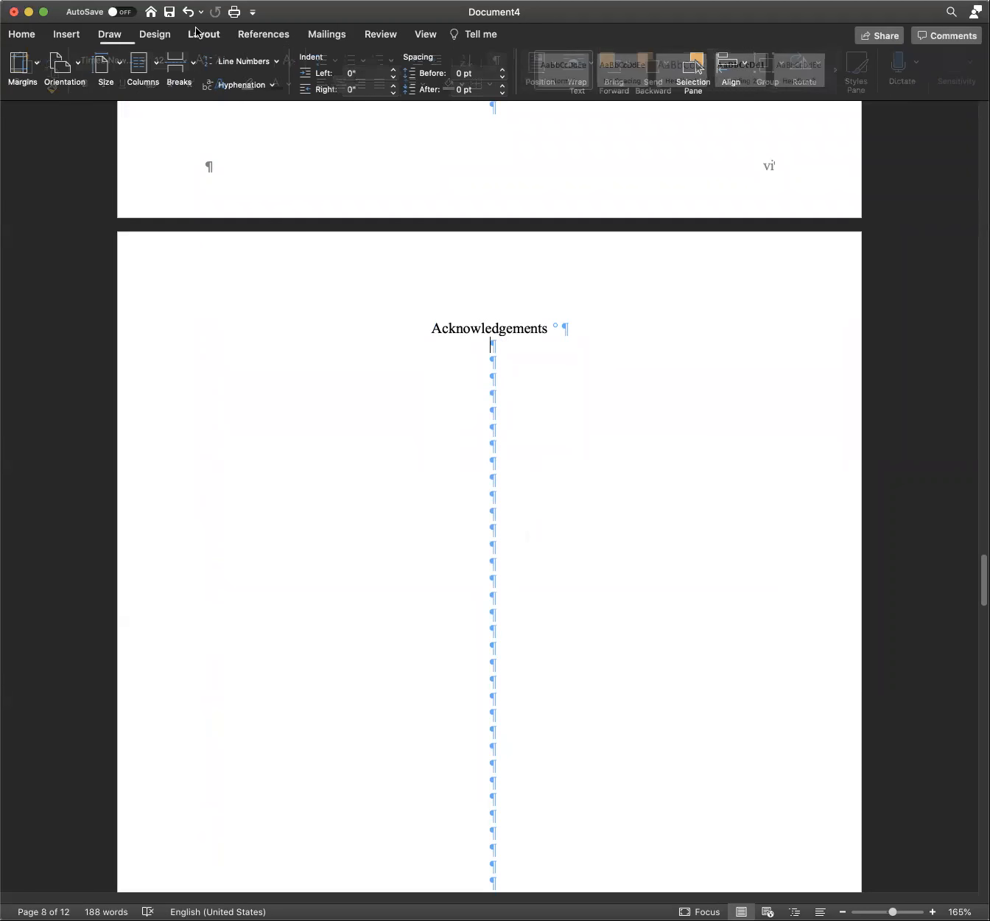
{"action": "left_click", "coordinate": [195, 66]}
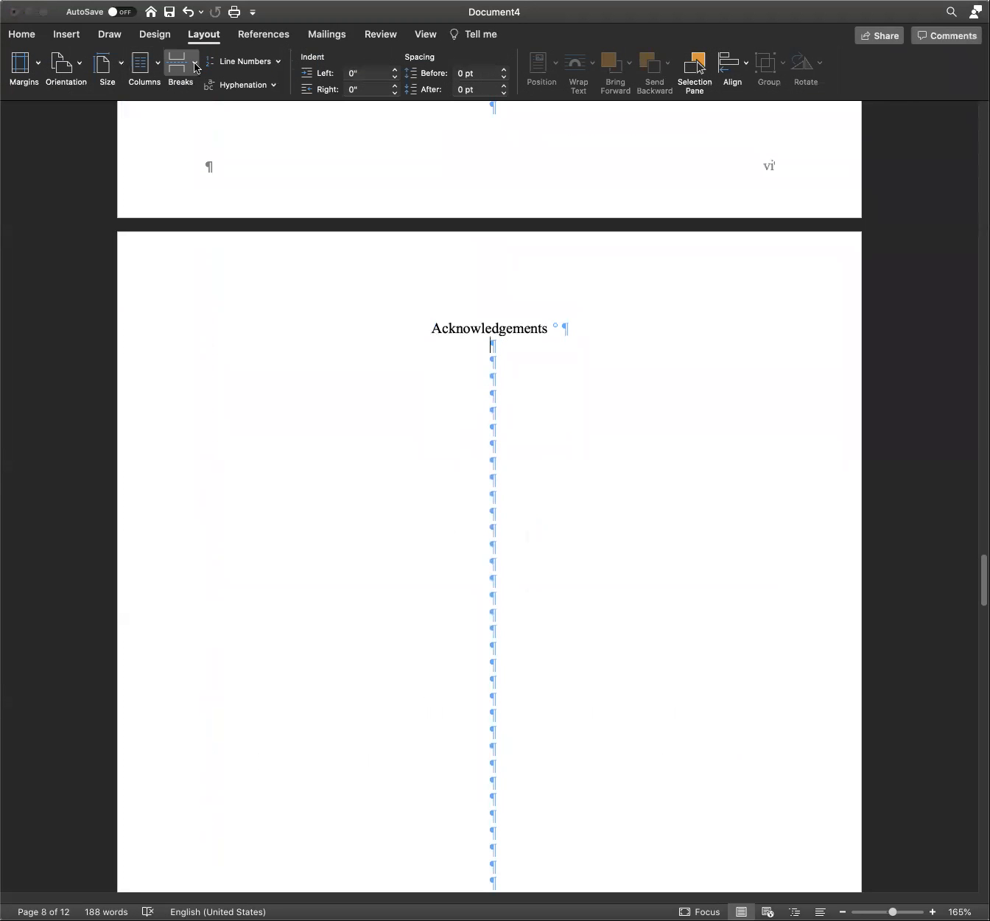
{"action": "left_click", "coordinate": [223, 235]}
{"action": "scroll", "coordinate": [621, 803], "scroll_direction": "down", "scroll_amount": 20}
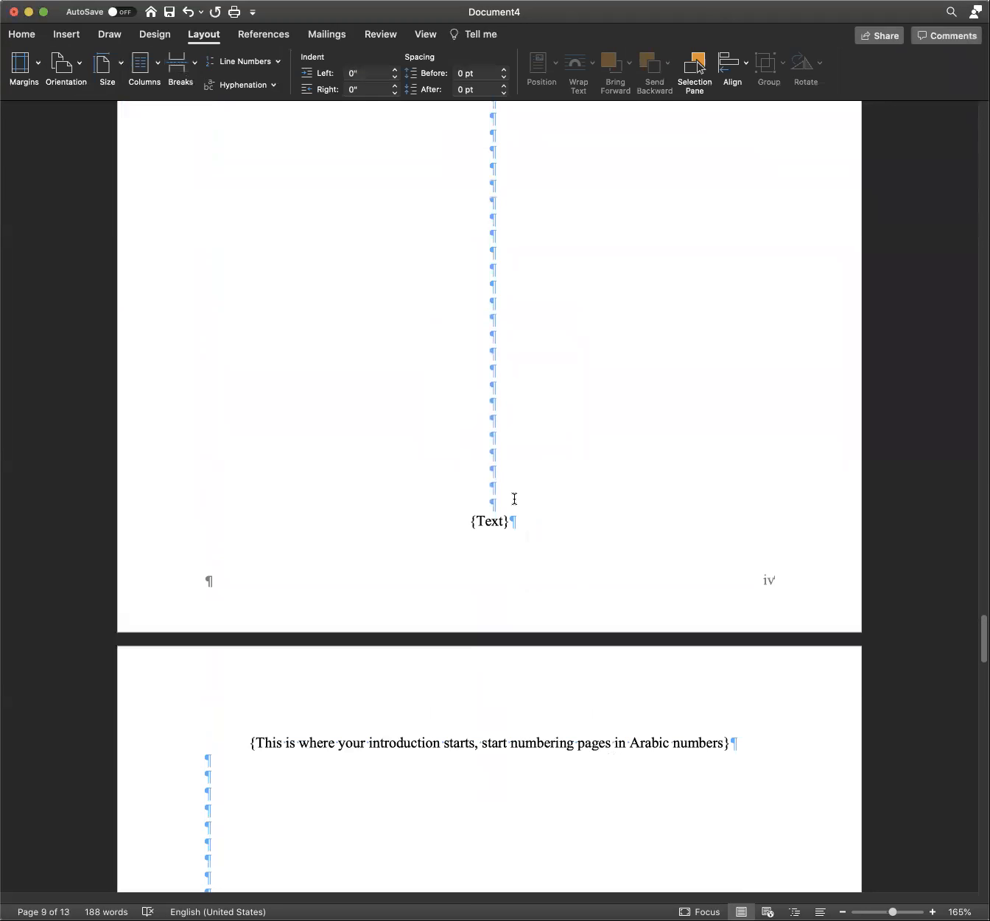
{"action": "key", "text": "Return"}
{"action": "key", "text": "Return"}
{"action": "key", "text": "Return"}
{"action": "key", "text": "Return"}
{"action": "key", "text": "Return"}
{"action": "key", "text": "Return"}
{"action": "key", "text": "Return"}
{"action": "key", "text": "Return"}
{"action": "key", "text": "Return"}
{"action": "key", "text": "Return"}
{"action": "key", "text": "Return"}
{"action": "key", "text": "Return"}
{"action": "key", "text": "Return"}
{"action": "key", "text": "Return"}
{"action": "key", "text": "Return"}
{"action": "key", "text": "Return"}
{"action": "key", "text": "Return"}
{"action": "key", "text": "Return"}
Step: Delete the blank paragraphs above the {Text} heading so it starts the page after the Acknowledgements section break
{"action": "scroll", "coordinate": [493, 315], "scroll_direction": "up", "scroll_amount": 5}
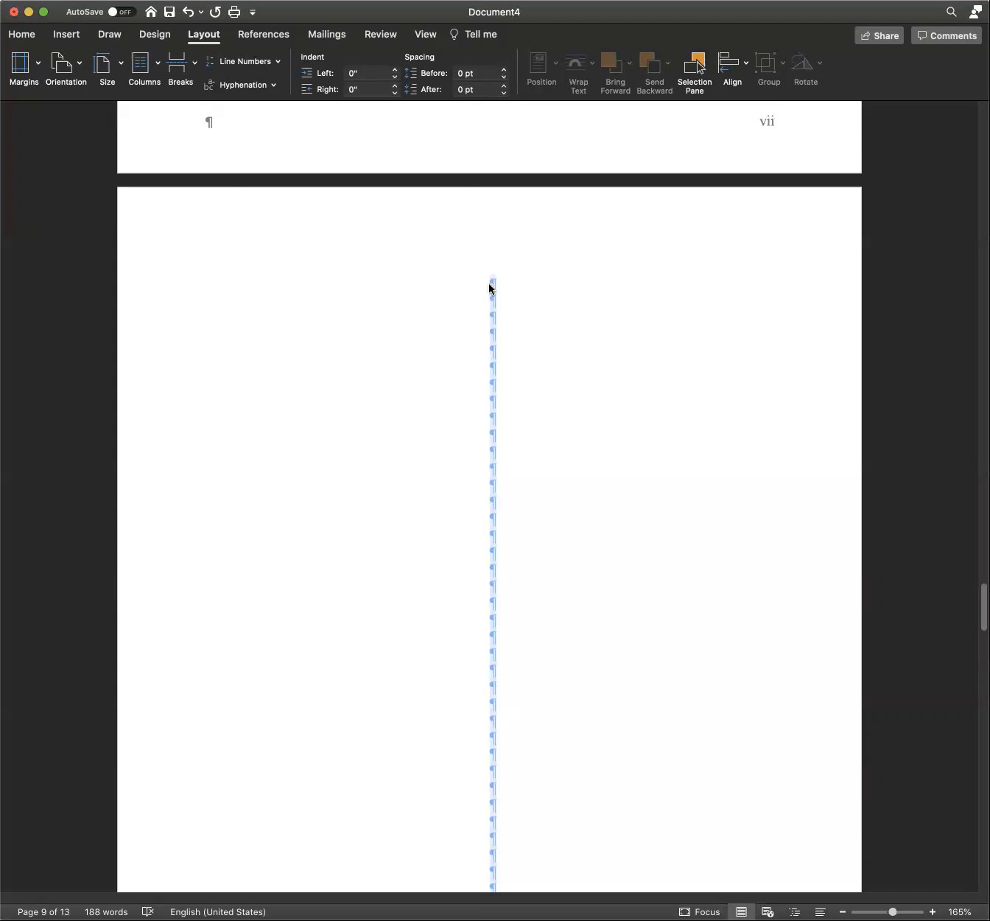
{"action": "key", "text": "BackSpace"}
{"action": "key", "text": "BackSpace"}
{"action": "key", "text": "BackSpace"}
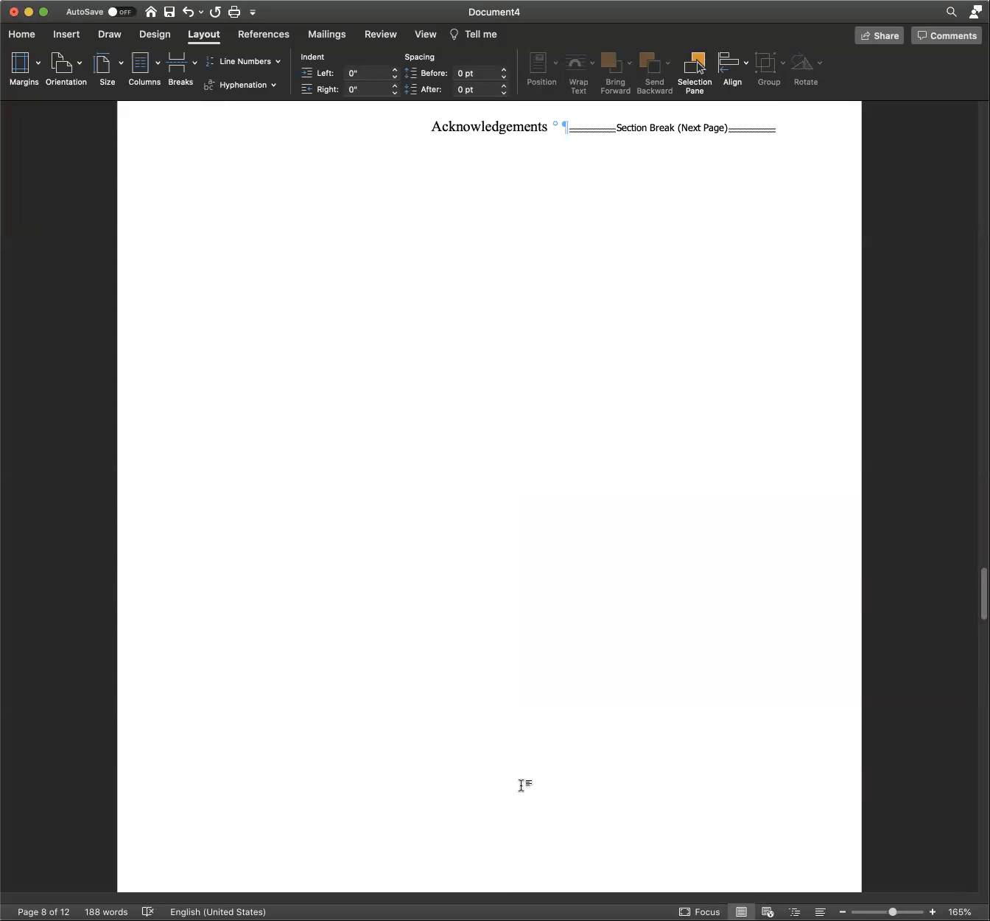
{"action": "scroll", "coordinate": [524, 784], "scroll_direction": "down", "scroll_amount": 10}
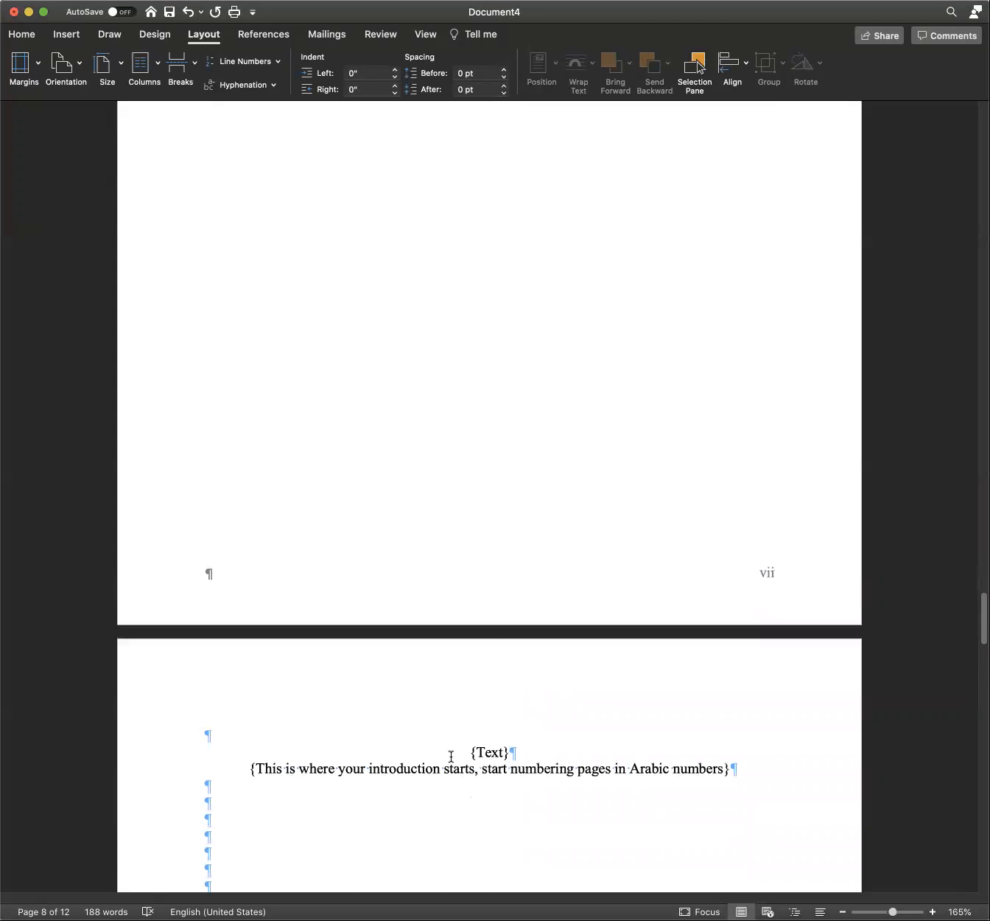
{"action": "double_click", "coordinate": [461, 750]}
{"action": "key", "text": "BackSpace"}
Step: Center the {Text} heading on the introduction page
{"action": "left_click_drag", "start_coordinate": [276, 735], "coordinate": [193, 722]}
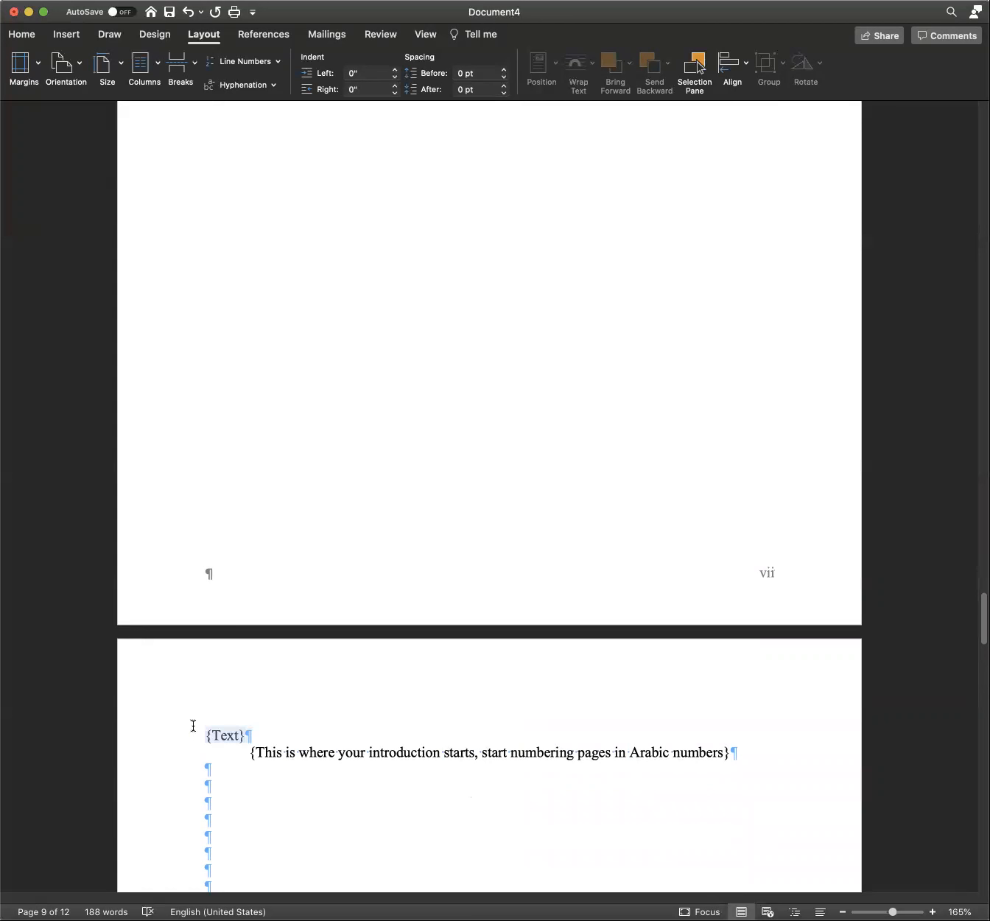
{"action": "left_click", "coordinate": [23, 34]}
{"action": "left_click", "coordinate": [341, 84]}
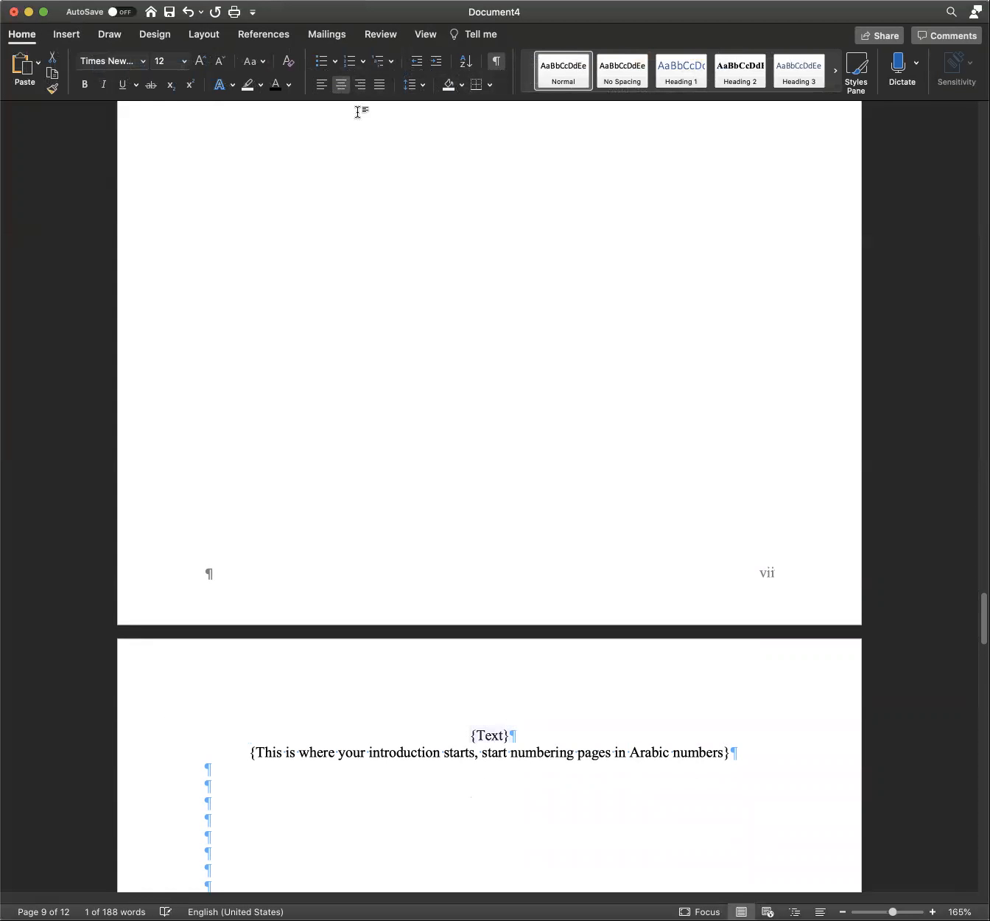
{"action": "left_click", "coordinate": [561, 736]}
Step: Add two blank paragraphs below the introduction note to push {References or Notes} onto the following page
{"action": "scroll", "coordinate": [575, 744], "scroll_direction": "down", "scroll_amount": 8}
{"action": "scroll", "coordinate": [568, 754], "scroll_direction": "down", "scroll_amount": 5}
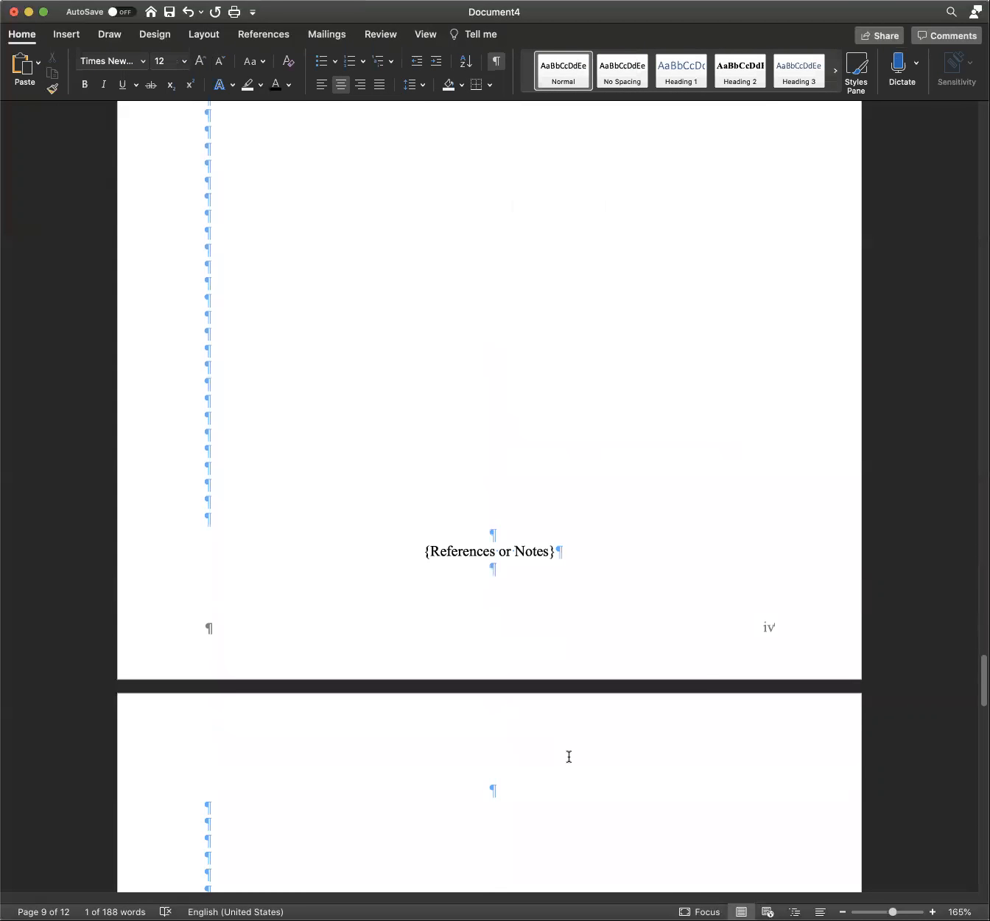
{"action": "scroll", "coordinate": [546, 531], "scroll_direction": "up", "scroll_amount": 4}
{"action": "left_click", "coordinate": [496, 672]}
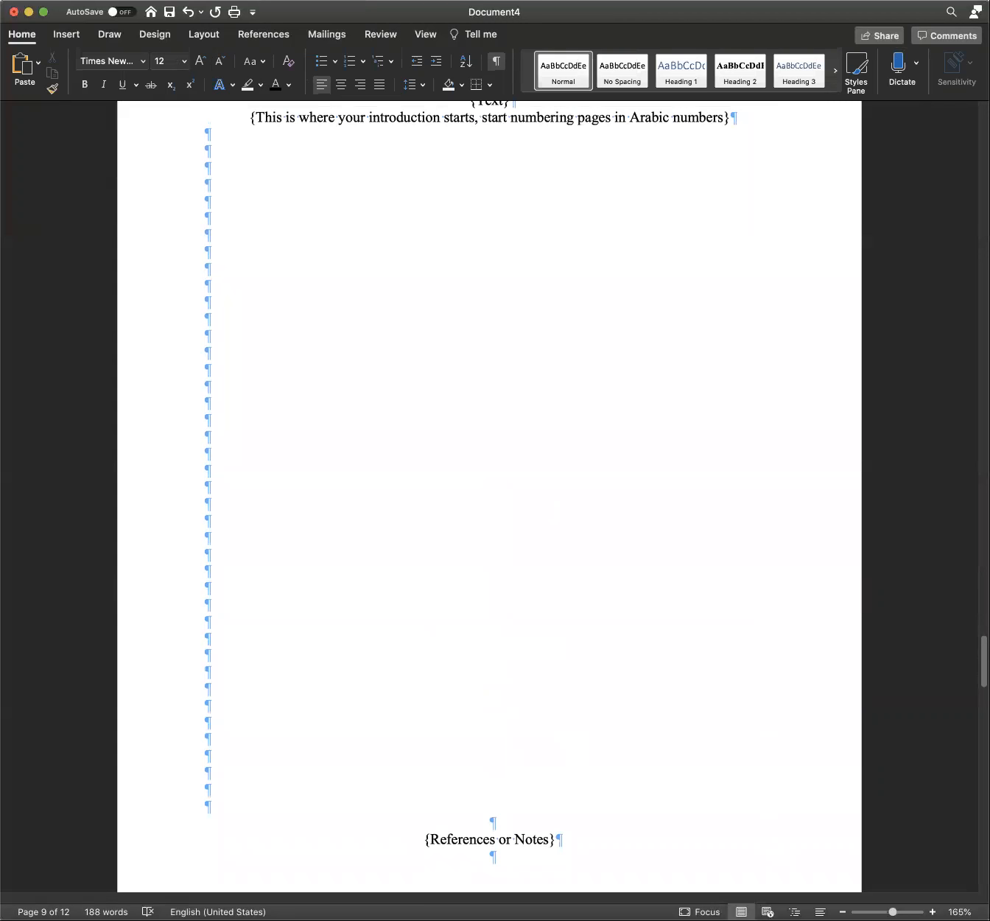
{"action": "key", "text": "Return"}
{"action": "key", "text": "Return"}
{"action": "scroll", "coordinate": [491, 665], "scroll_direction": "up", "scroll_amount": 3}
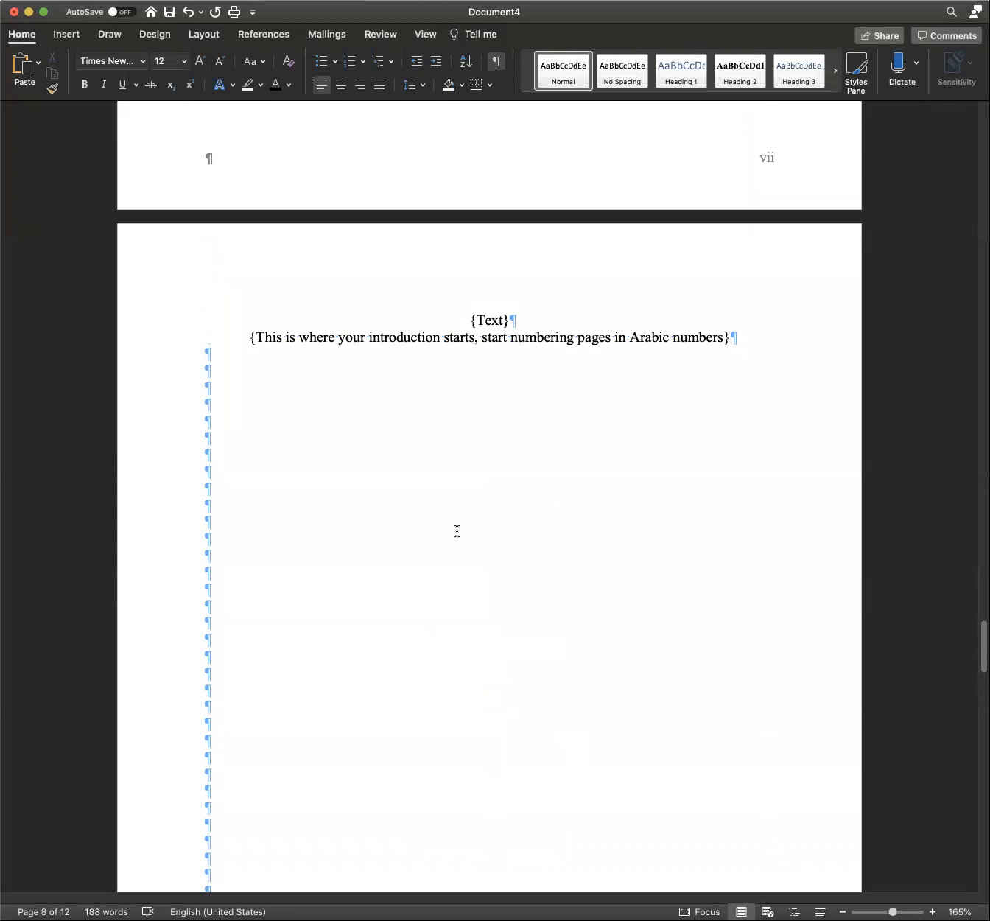
Step: Open the introduction page's footer for editing and unlink it from the previous section
{"action": "left_click", "coordinate": [65, 34]}
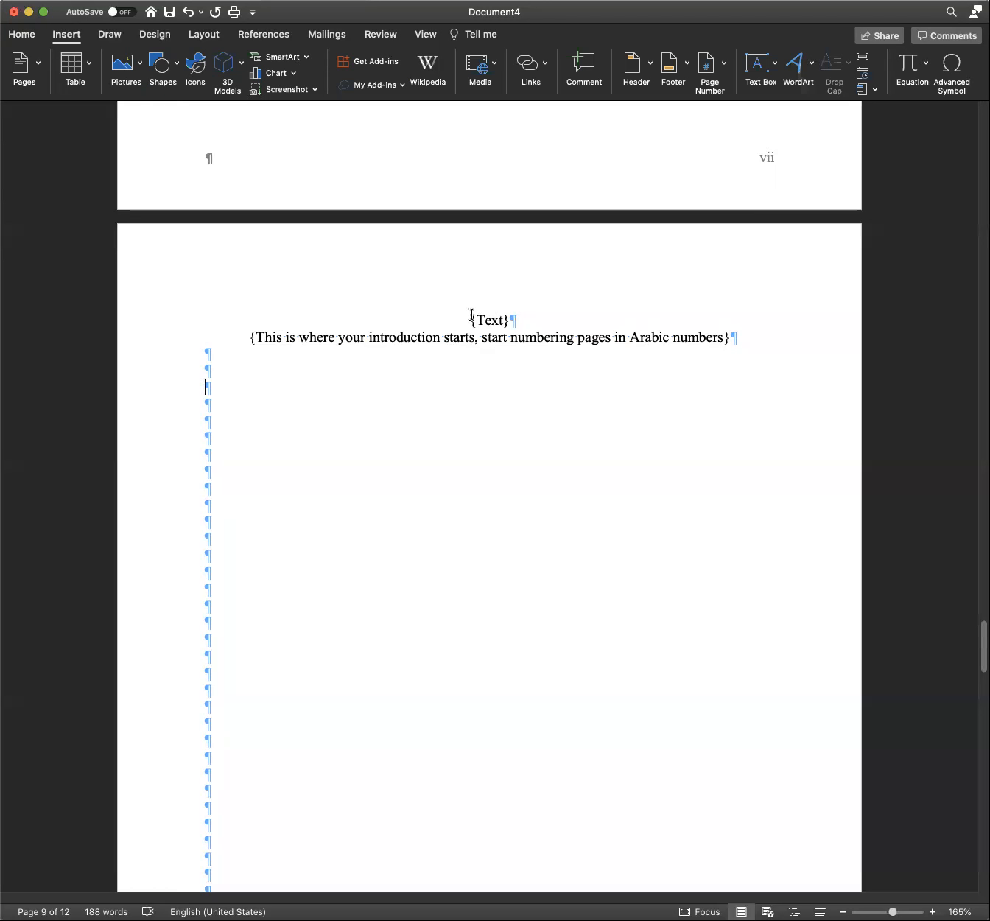
{"action": "scroll", "coordinate": [600, 571], "scroll_direction": "down", "scroll_amount": 1}
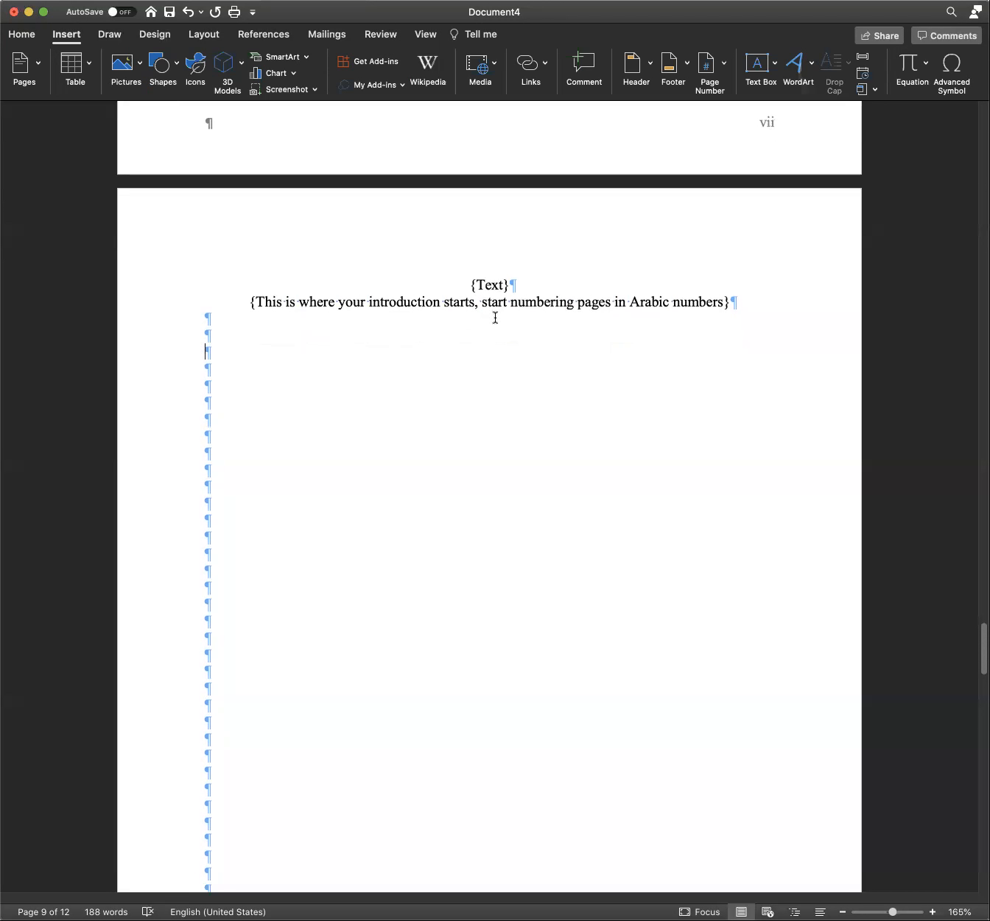
{"action": "scroll", "coordinate": [498, 323], "scroll_direction": "down", "scroll_amount": 8}
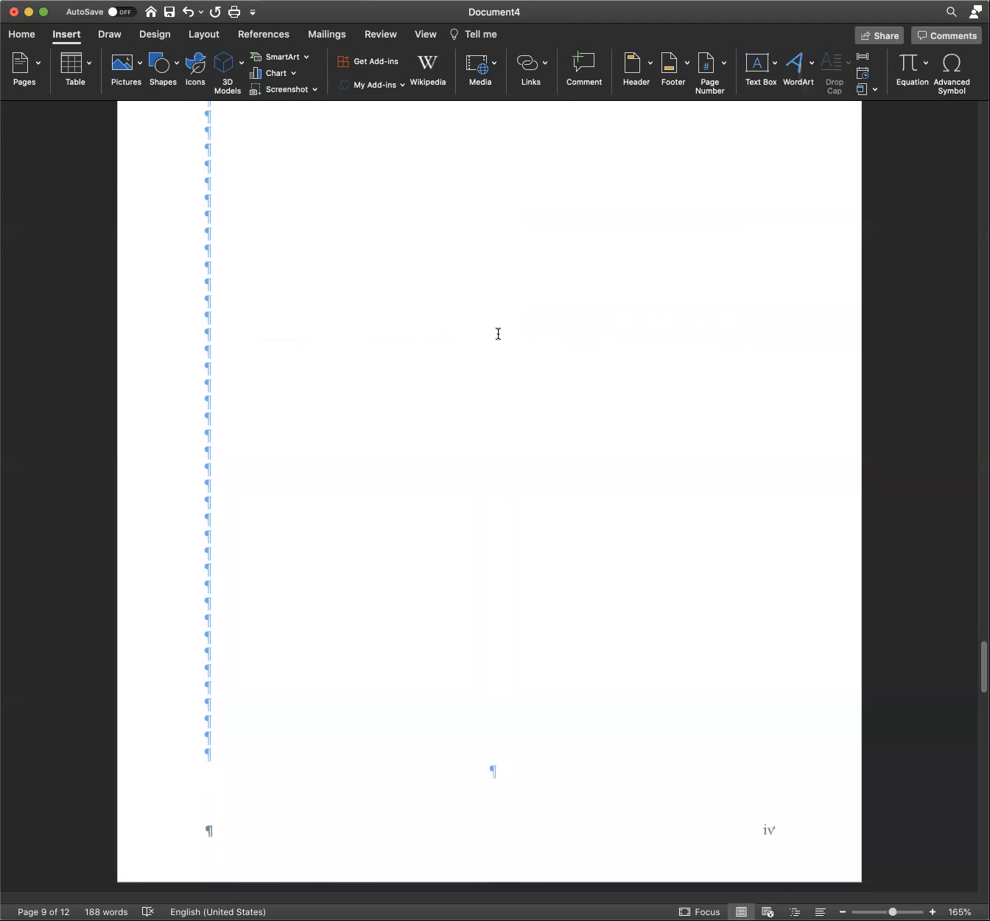
{"action": "scroll", "coordinate": [498, 333], "scroll_direction": "up", "scroll_amount": 6}
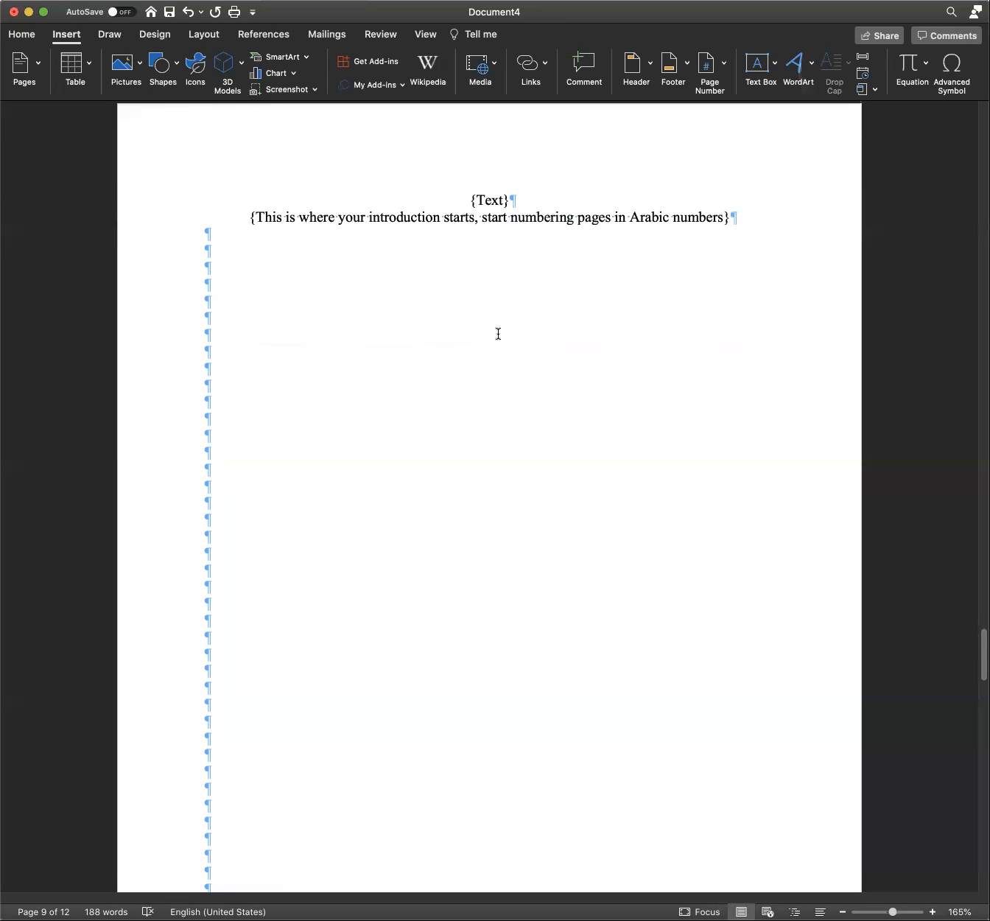
{"action": "left_click", "coordinate": [685, 68]}
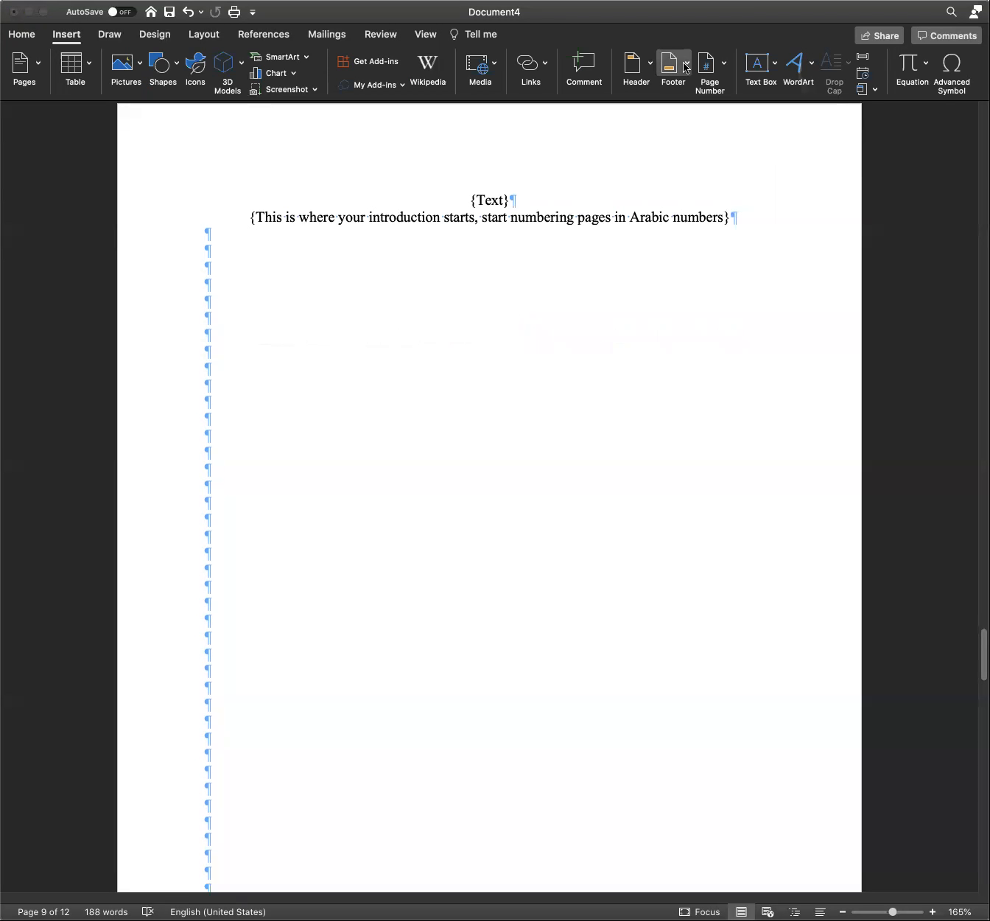
{"action": "left_click", "coordinate": [739, 470]}
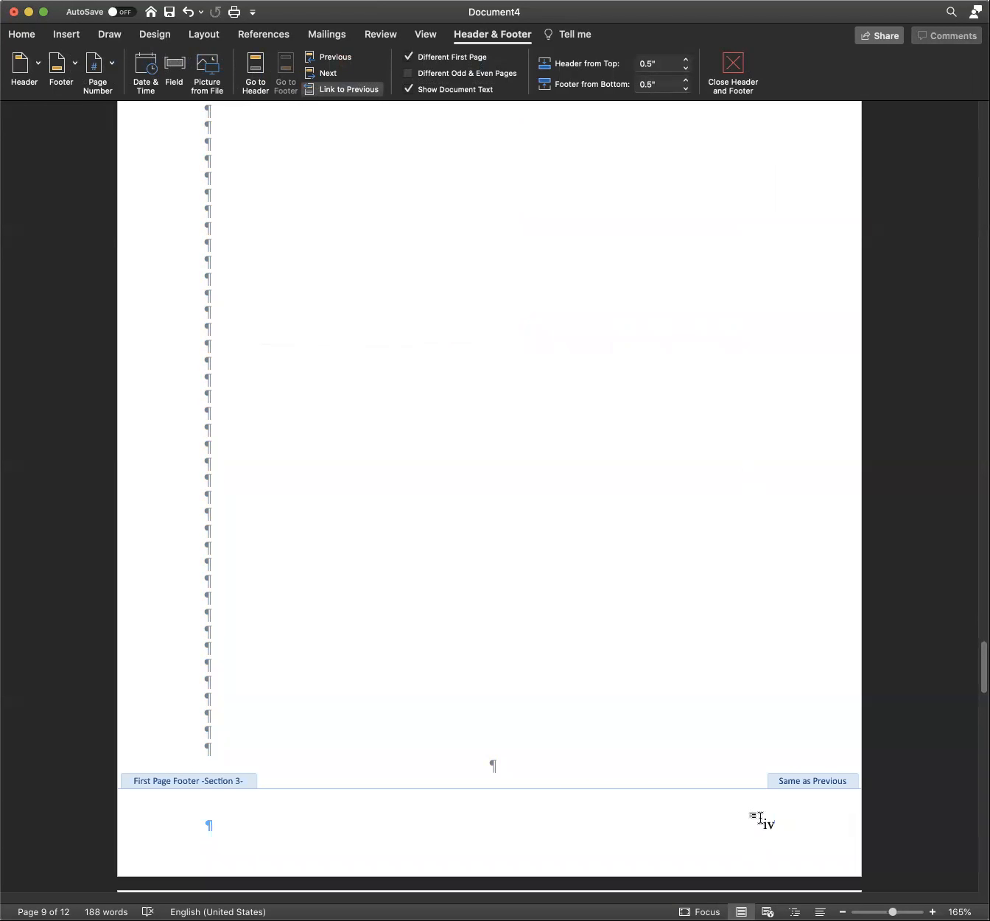
{"action": "left_click", "coordinate": [770, 824]}
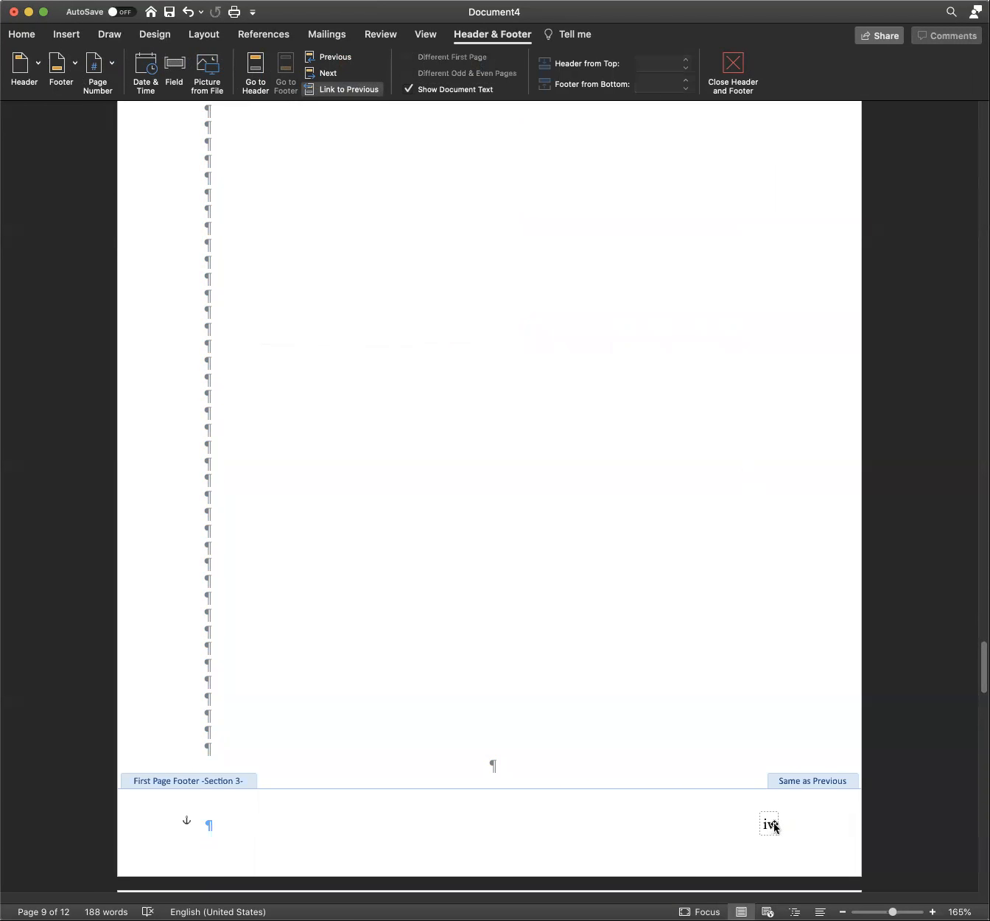
{"action": "left_click", "coordinate": [348, 91]}
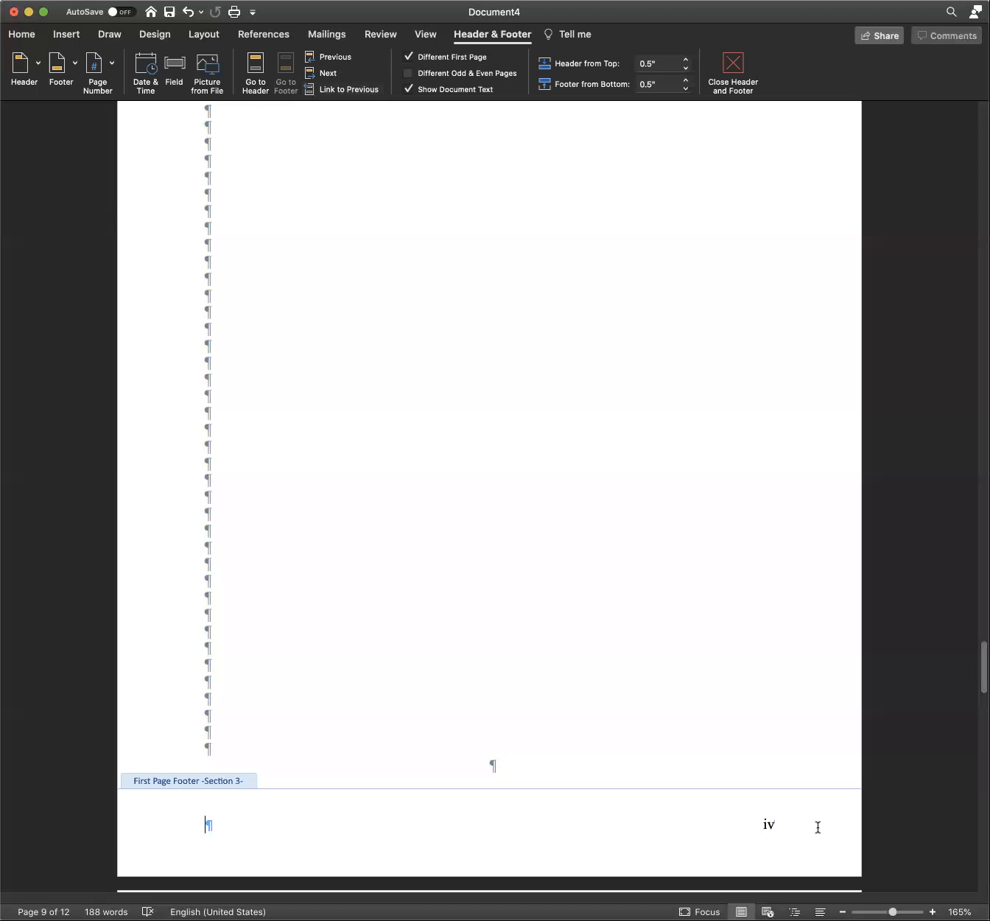
Step: Format the introduction section's page number as 1, 2, 3, … and start its numbering at 1
{"action": "left_click", "coordinate": [772, 822]}
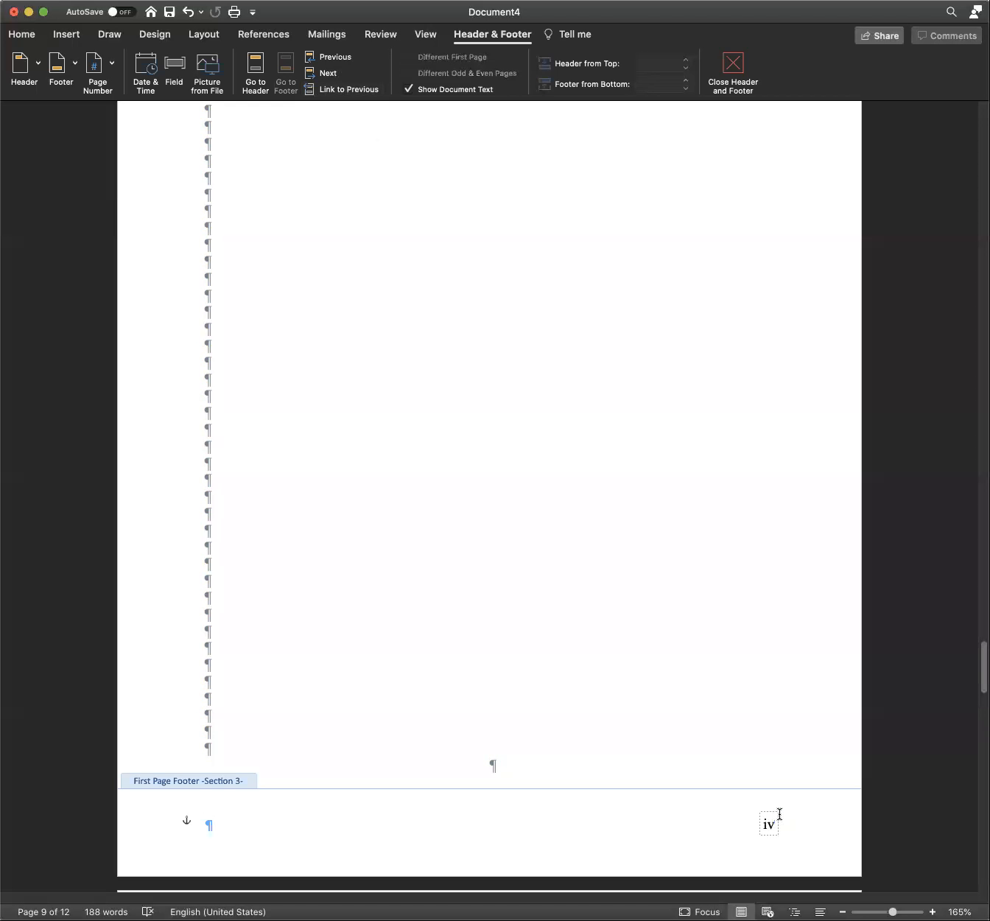
{"action": "left_click", "coordinate": [112, 66]}
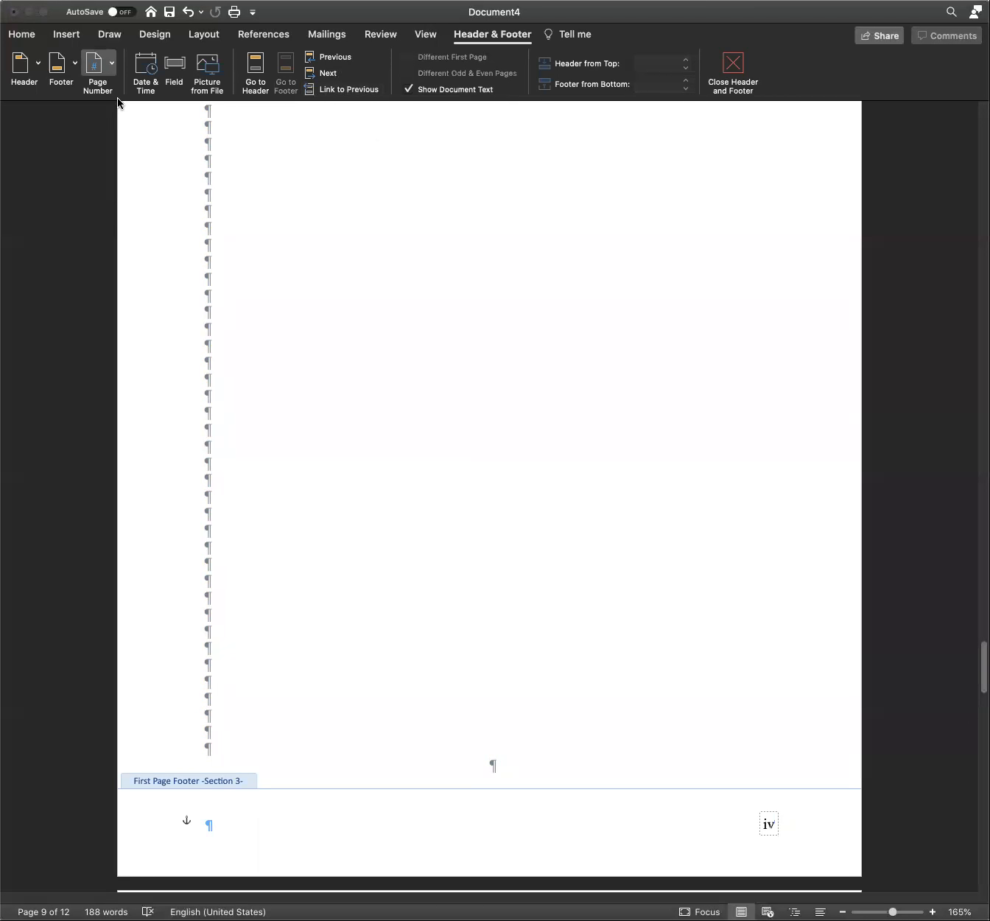
{"action": "left_click", "coordinate": [116, 97]}
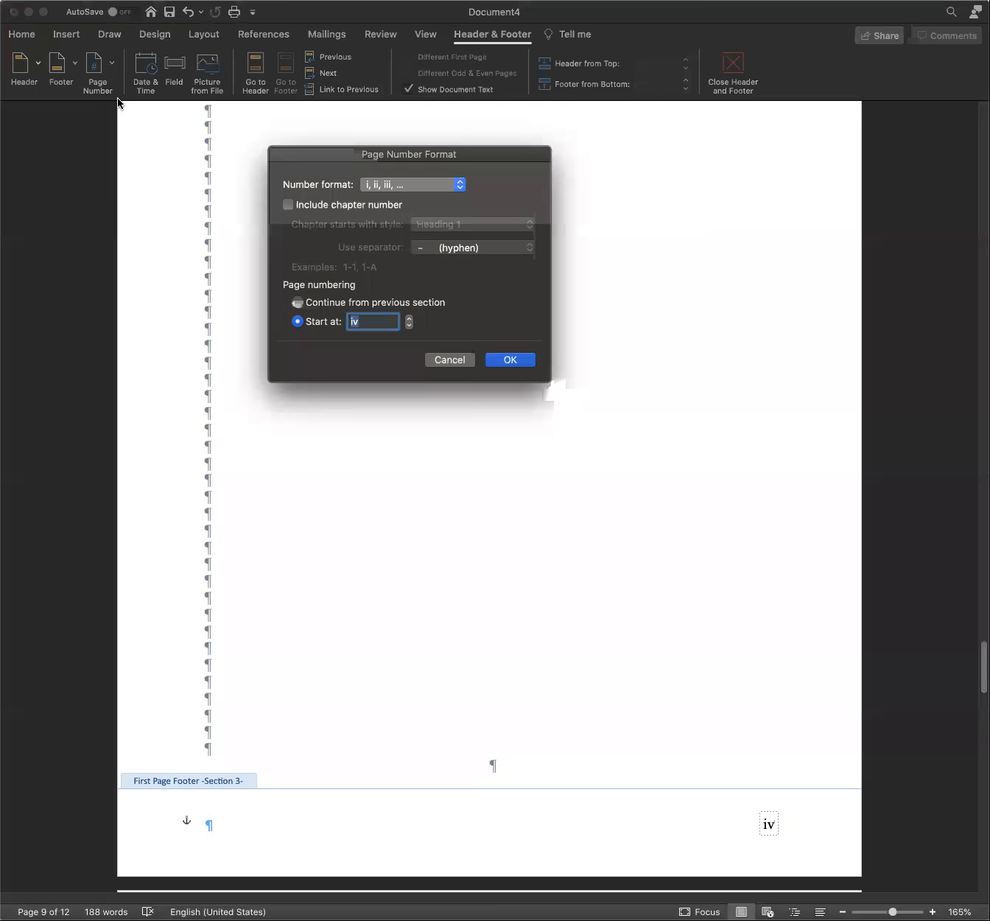
{"action": "left_click", "coordinate": [452, 187]}
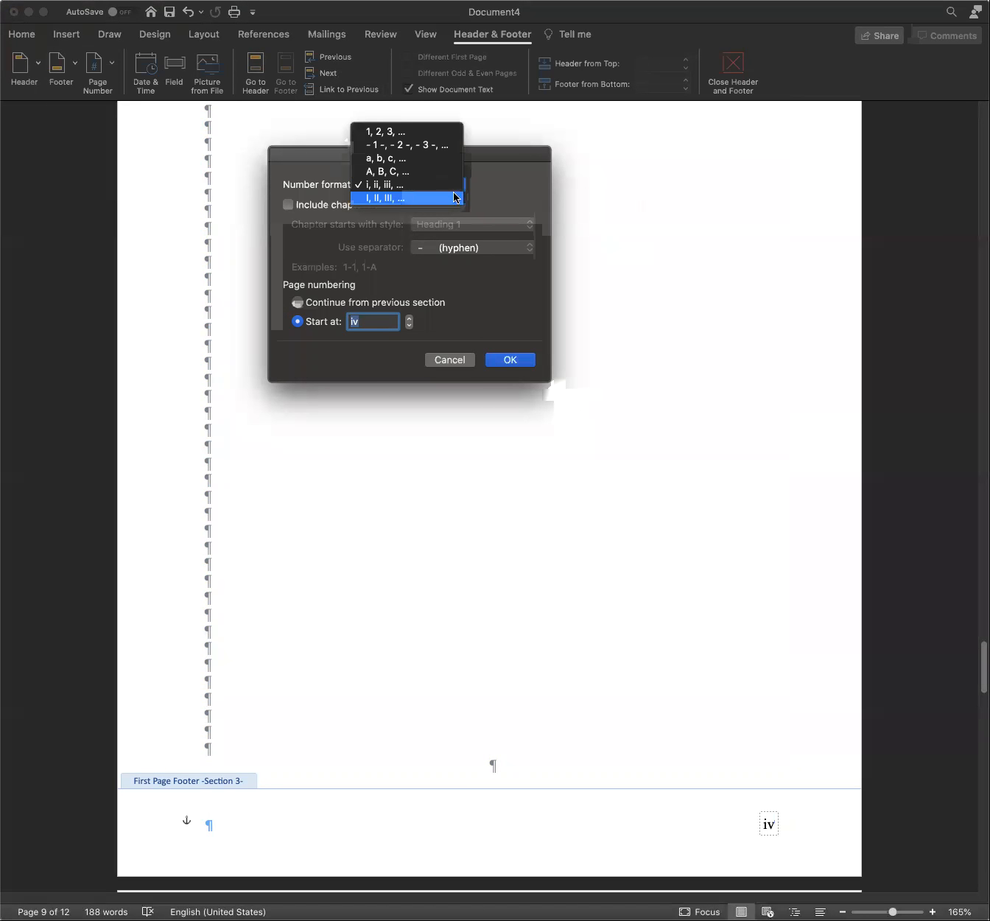
{"action": "left_click", "coordinate": [430, 133]}
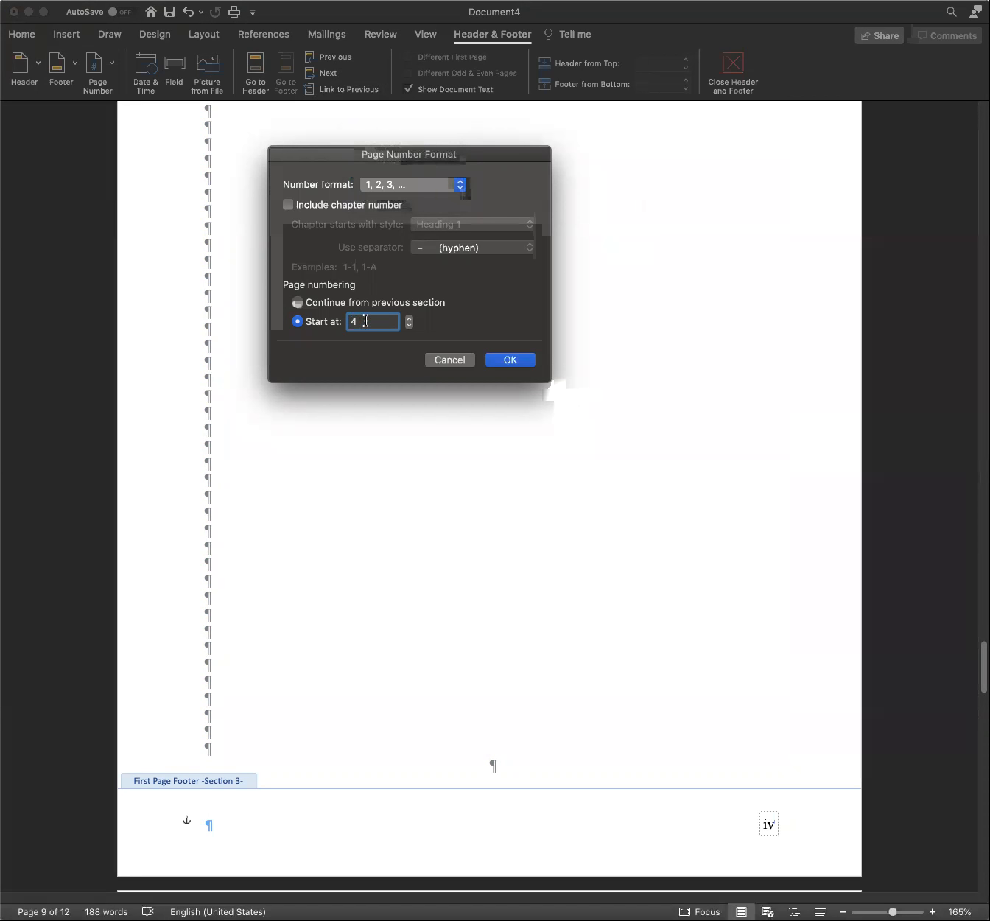
{"action": "left_click_drag", "start_coordinate": [366, 321], "coordinate": [349, 321]}
{"action": "type", "text": "1"}
{"action": "left_click", "coordinate": [515, 359]}
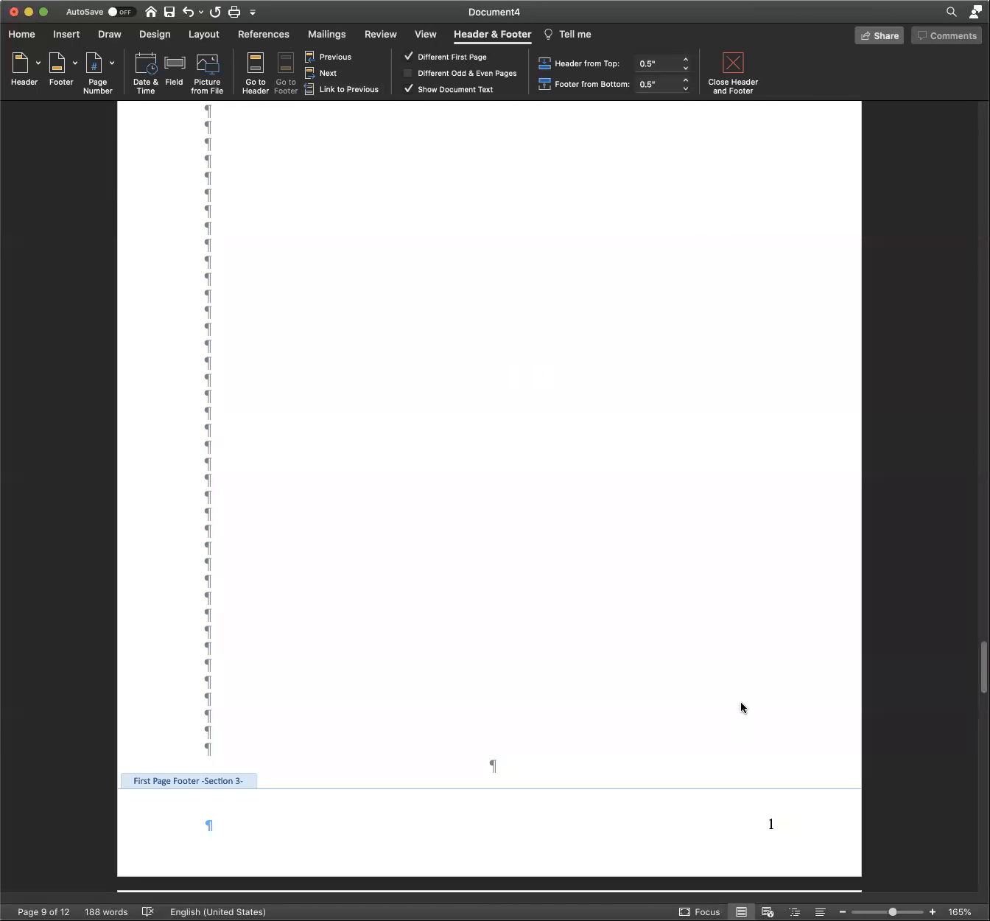
{"action": "scroll", "coordinate": [746, 821], "scroll_direction": "down", "scroll_amount": 5}
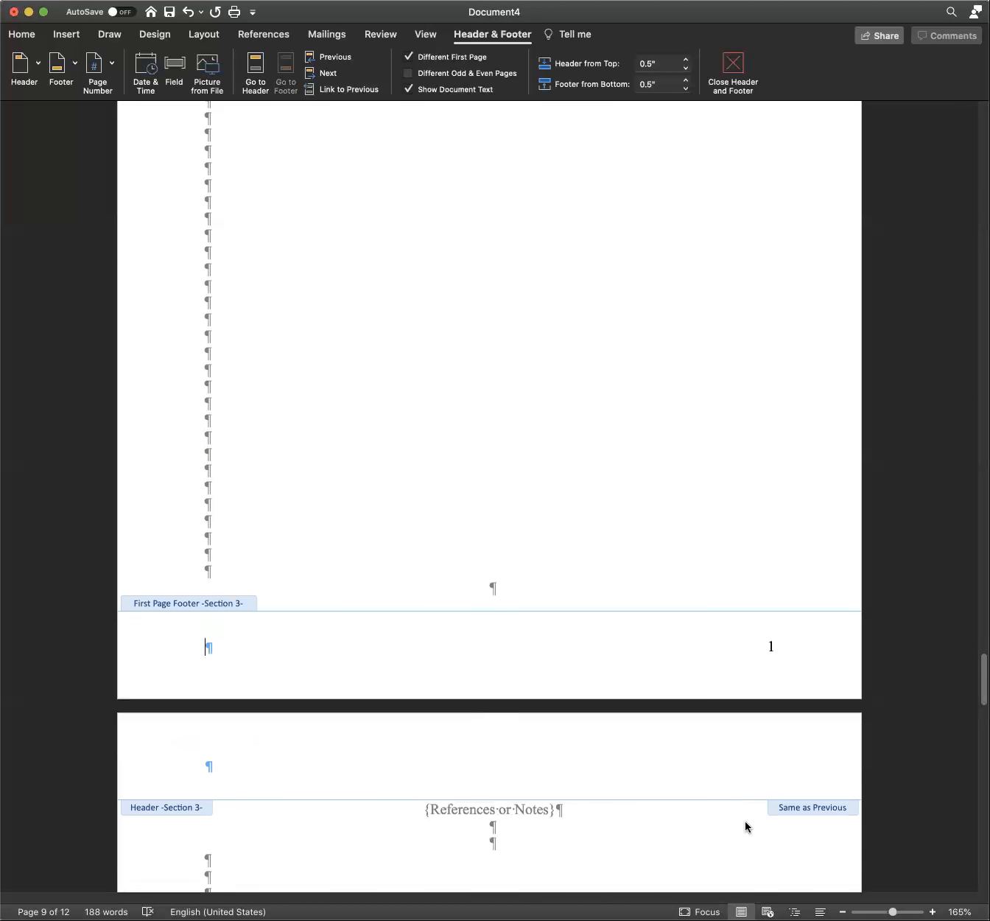
Step: Check the footer page numbers from the introduction through the {References or Notes}, Bibliography and Appendices pages
{"action": "scroll", "coordinate": [746, 826], "scroll_direction": "down", "scroll_amount": 1}
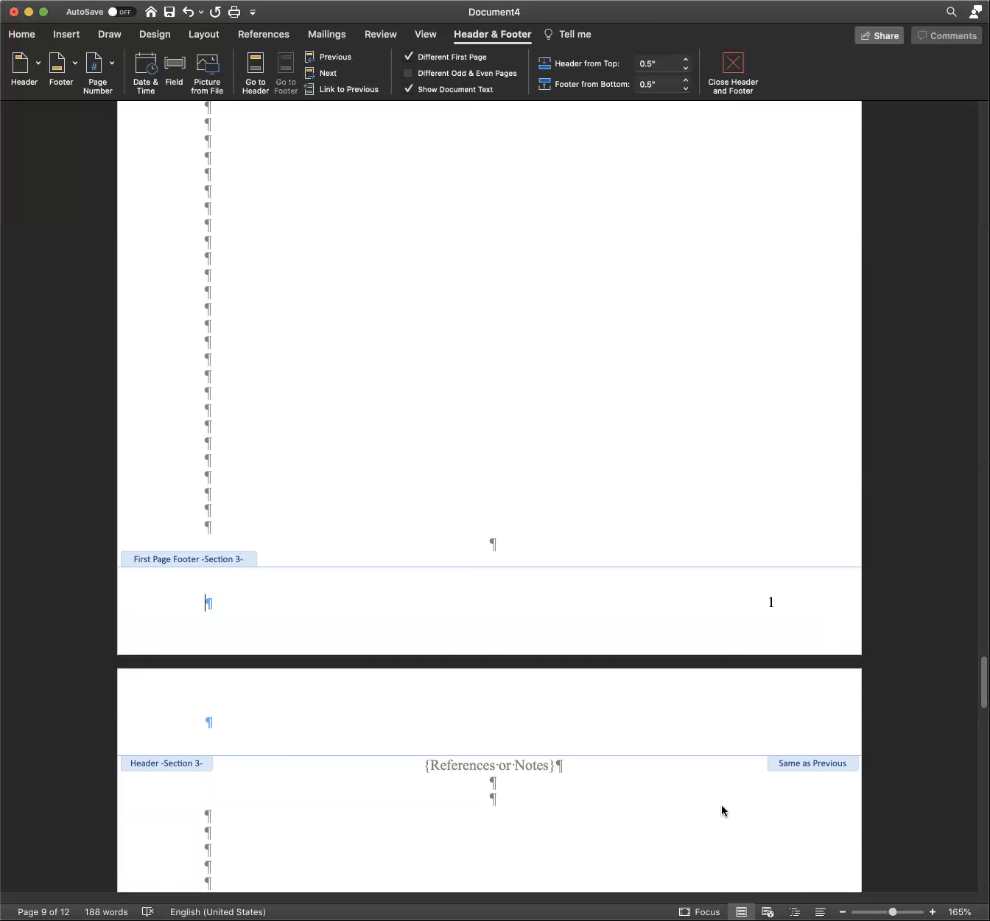
{"action": "scroll", "coordinate": [721, 812], "scroll_direction": "down", "scroll_amount": 2}
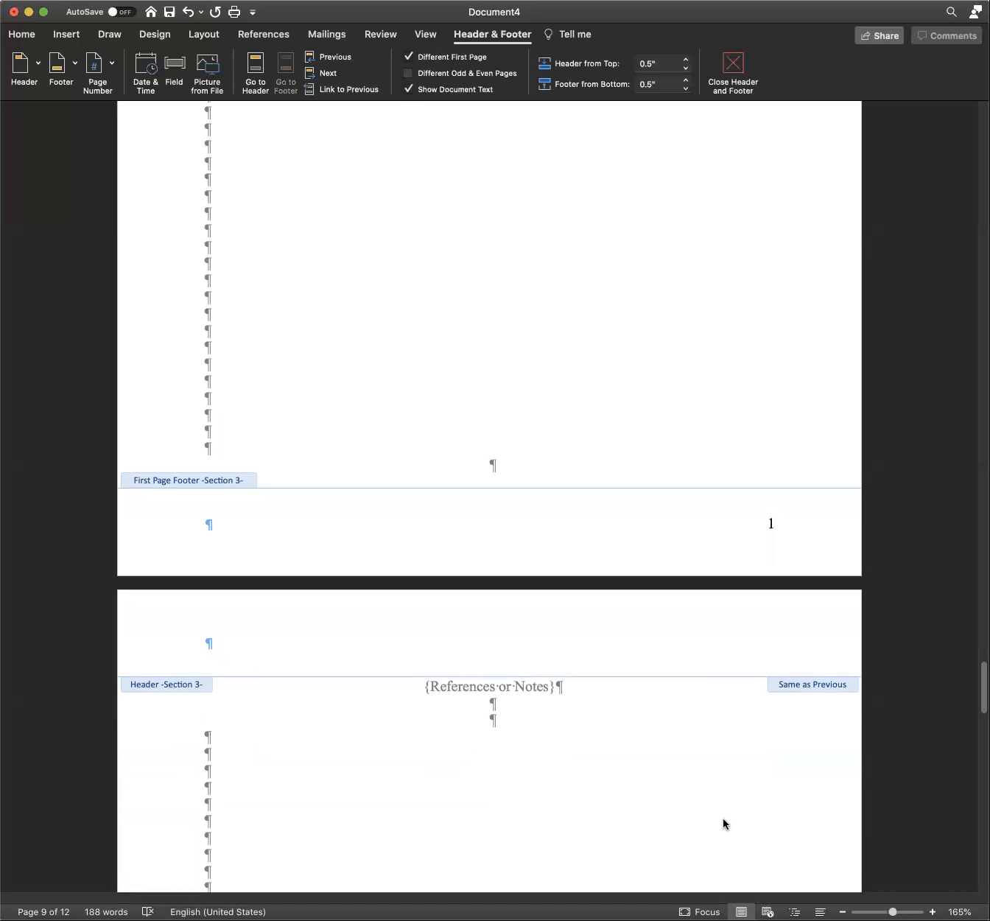
{"action": "scroll", "coordinate": [722, 819], "scroll_direction": "down", "scroll_amount": 5}
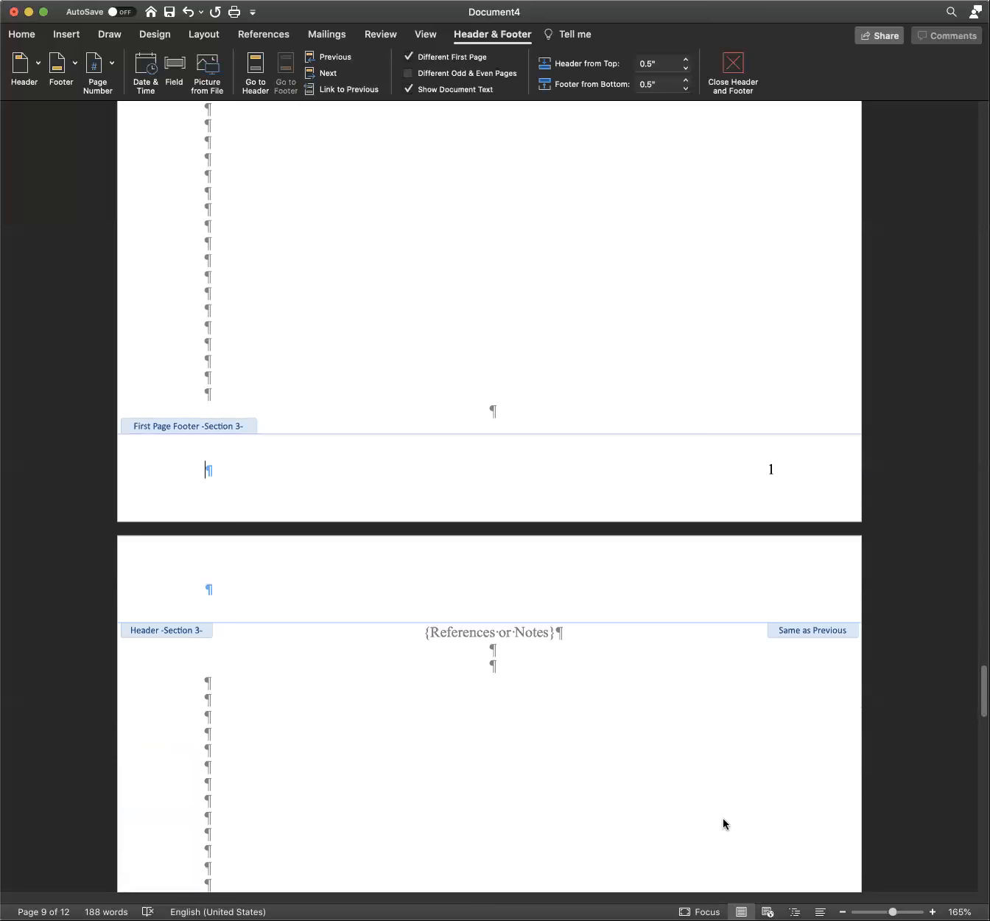
{"action": "scroll", "coordinate": [722, 819], "scroll_direction": "down", "scroll_amount": 5}
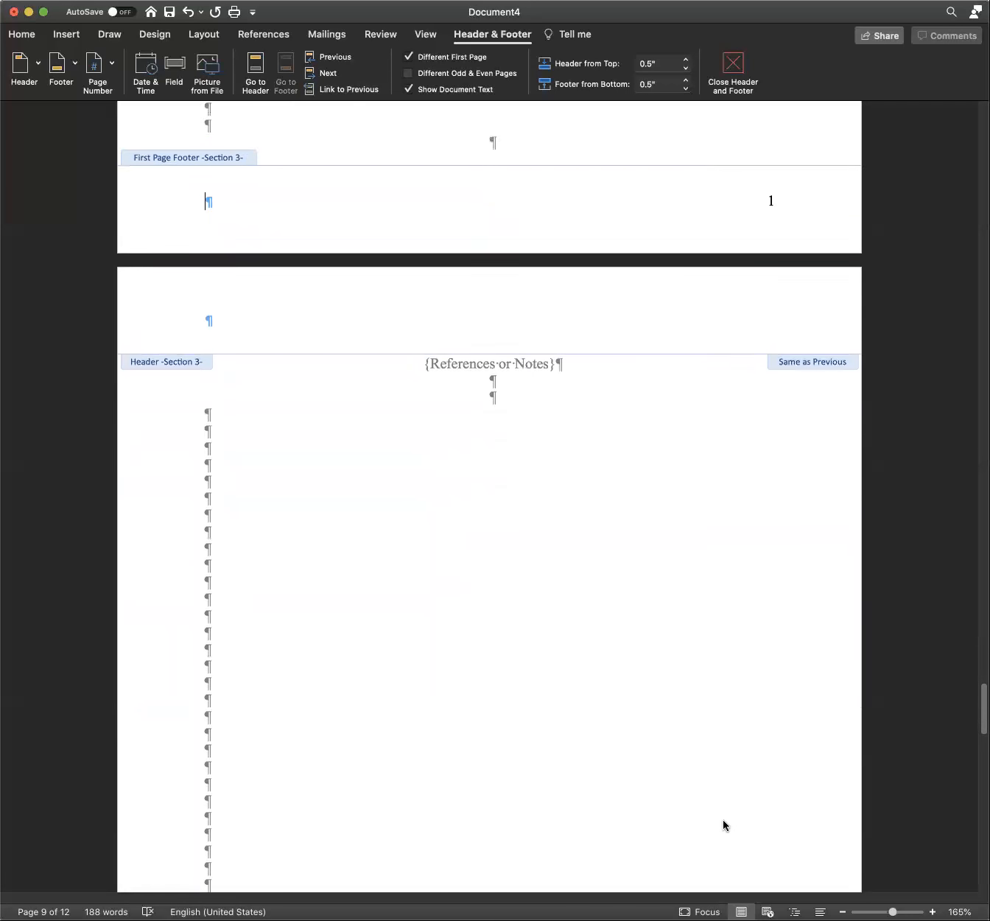
{"action": "scroll", "coordinate": [722, 819], "scroll_direction": "down", "scroll_amount": 10}
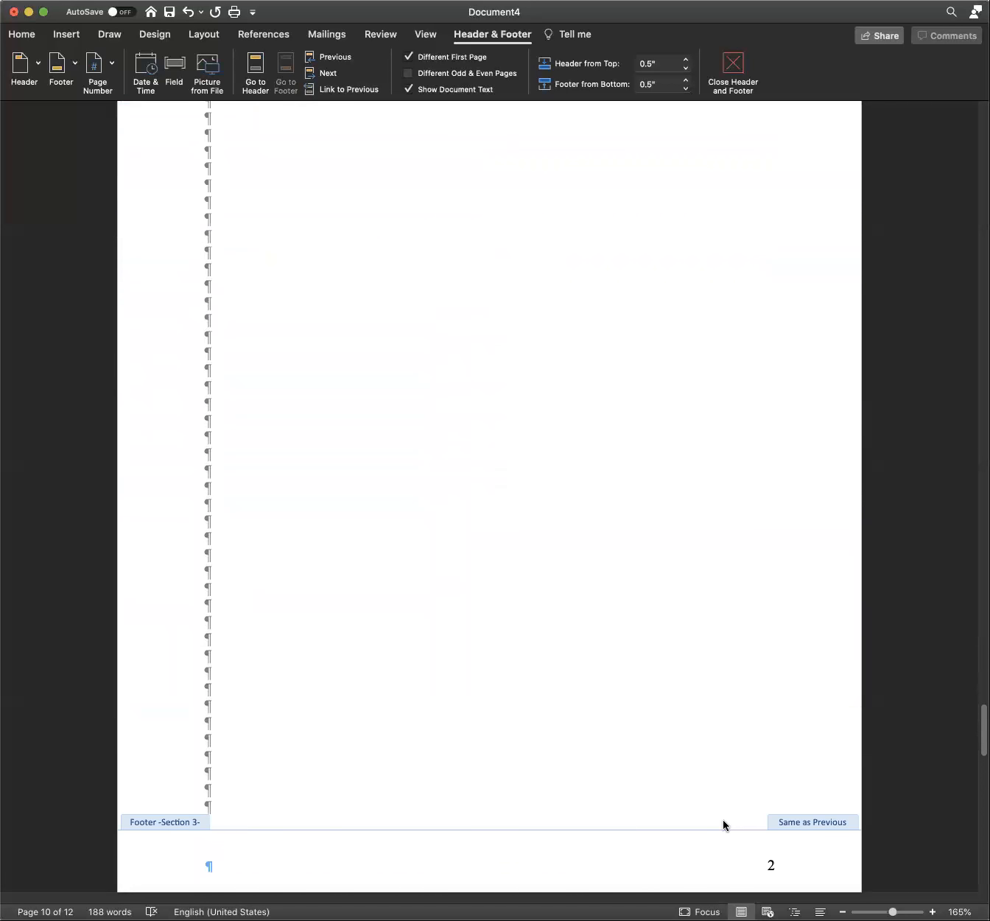
{"action": "scroll", "coordinate": [723, 819], "scroll_direction": "down", "scroll_amount": 18}
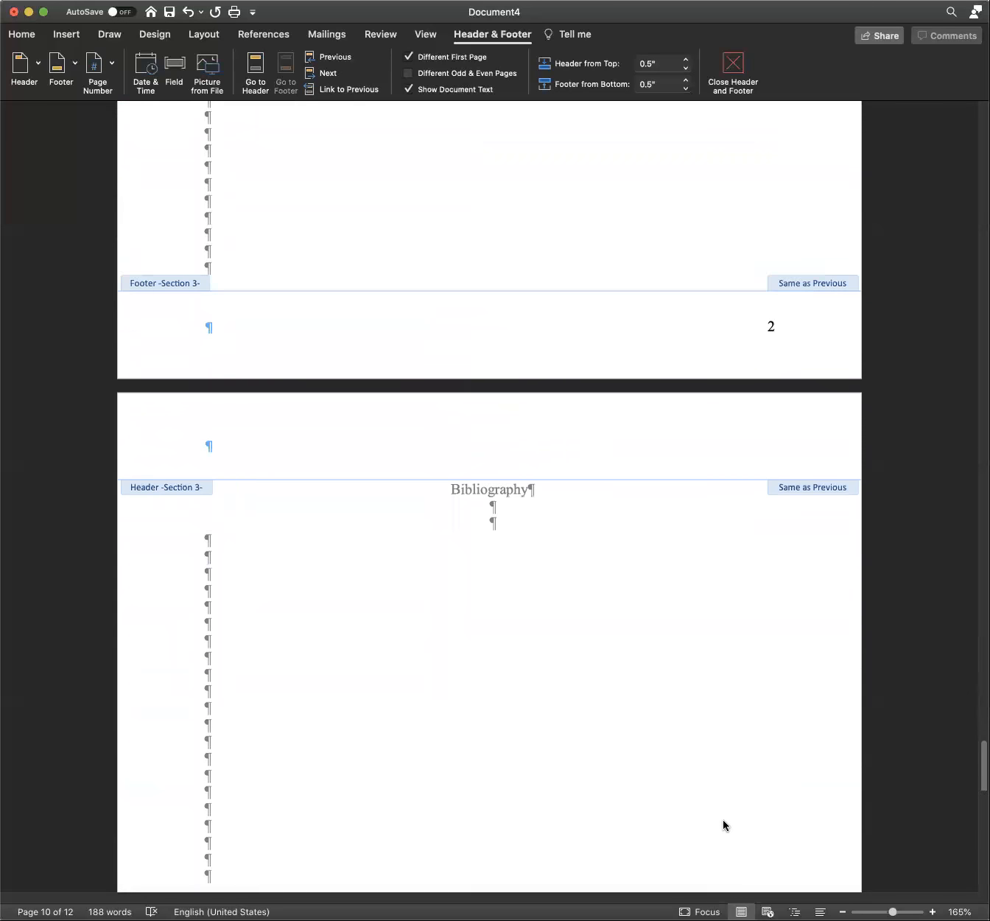
{"action": "scroll", "coordinate": [723, 826], "scroll_direction": "down", "scroll_amount": 12}
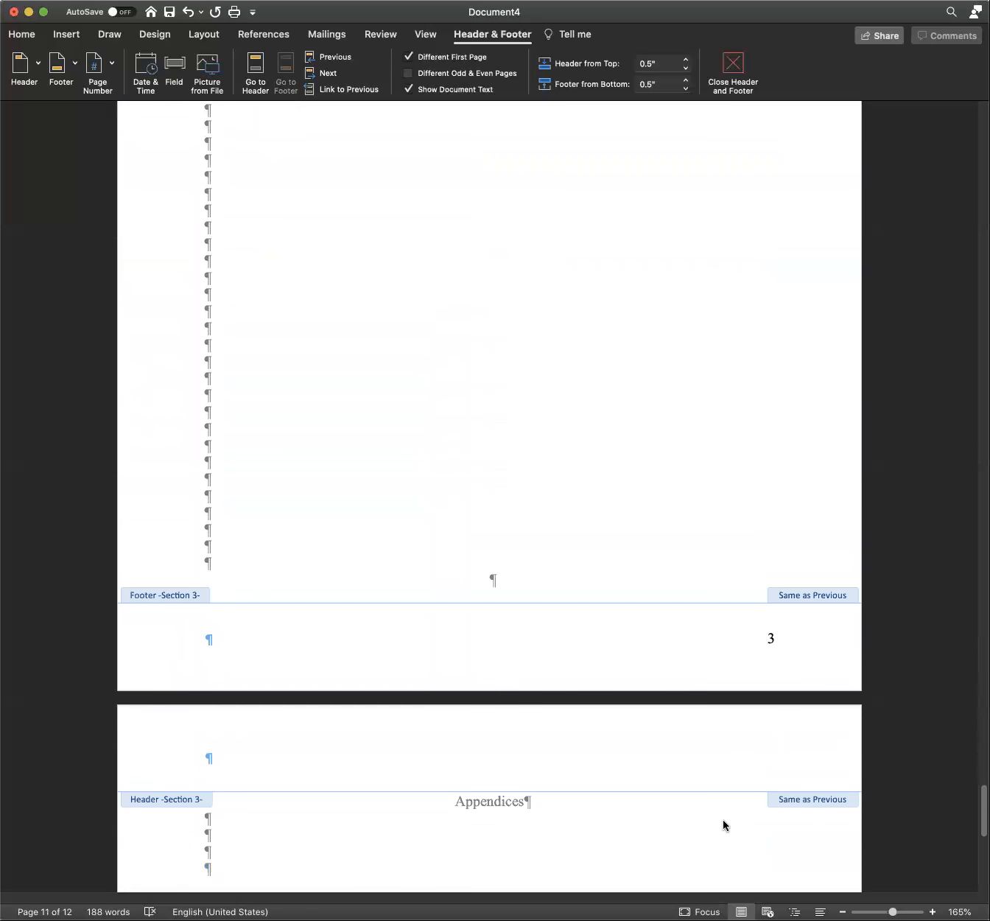
{"action": "scroll", "coordinate": [722, 819], "scroll_direction": "down", "scroll_amount": 13}
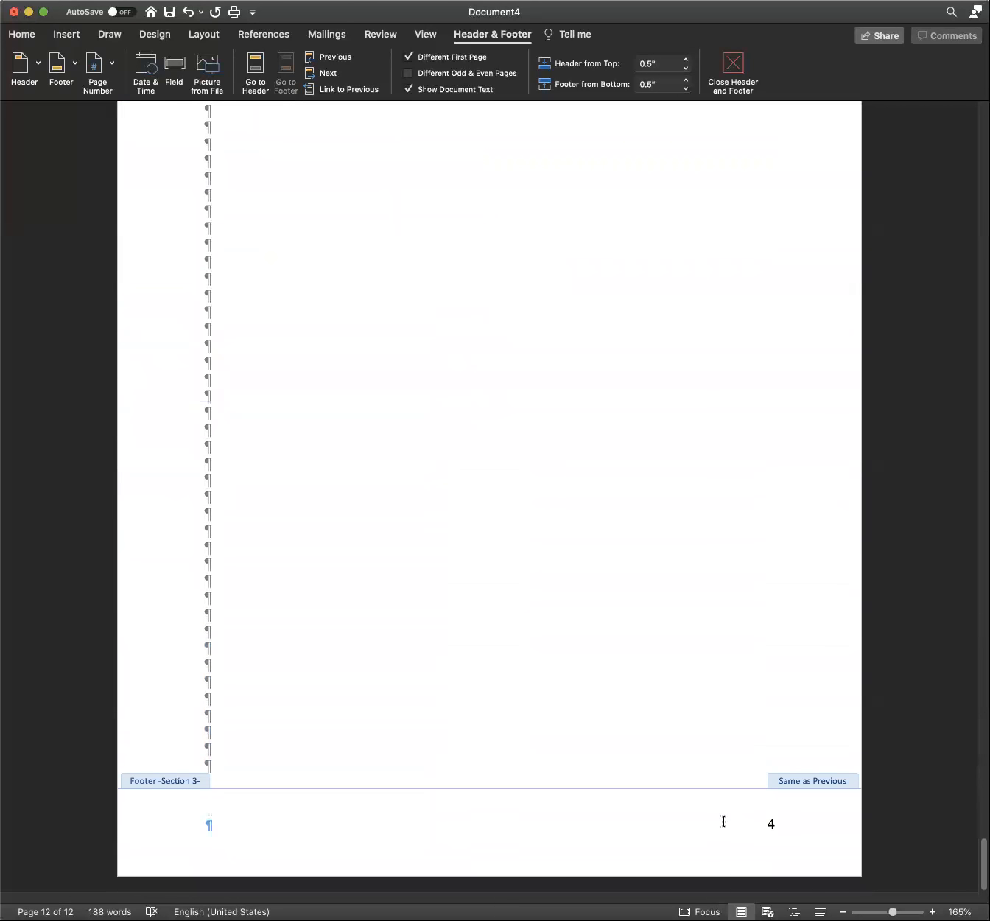
Step: Review the footer page numbers backwards from the Appendices page through the introduction and Table of Contents to the Abstract page
{"action": "scroll", "coordinate": [723, 822], "scroll_direction": "up", "scroll_amount": 20}
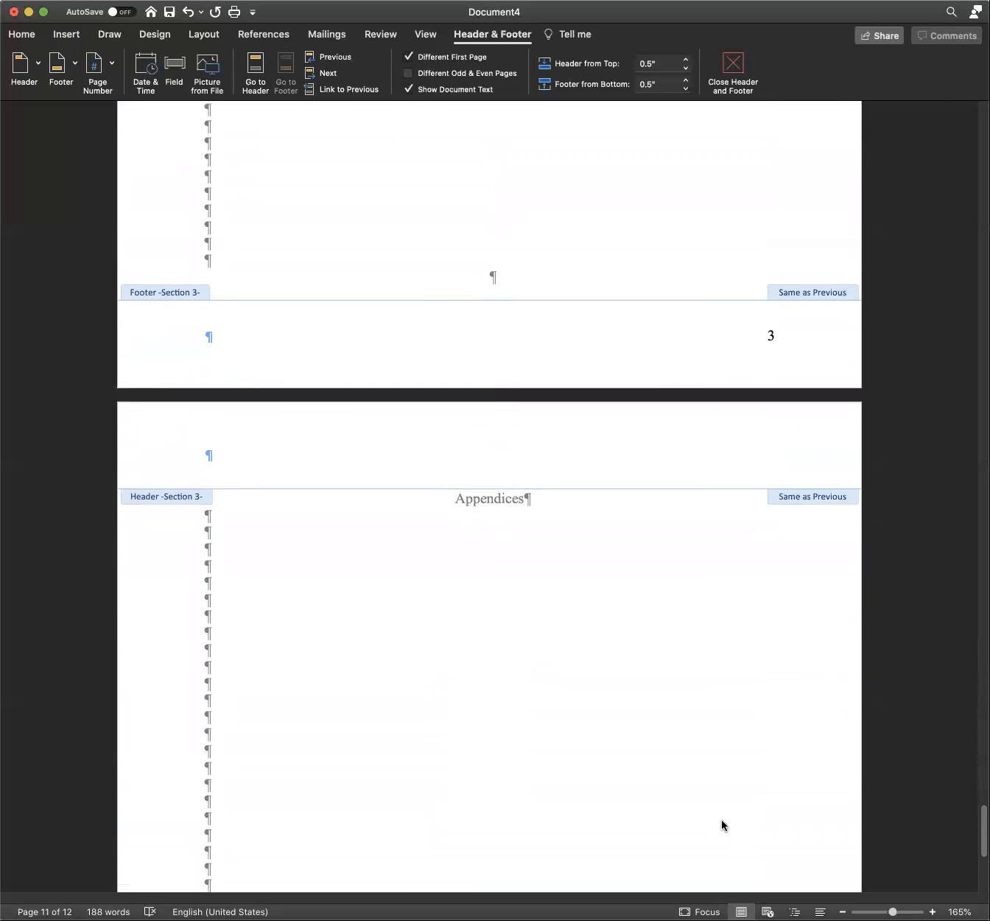
{"action": "scroll", "coordinate": [721, 819], "scroll_direction": "up", "scroll_amount": 20}
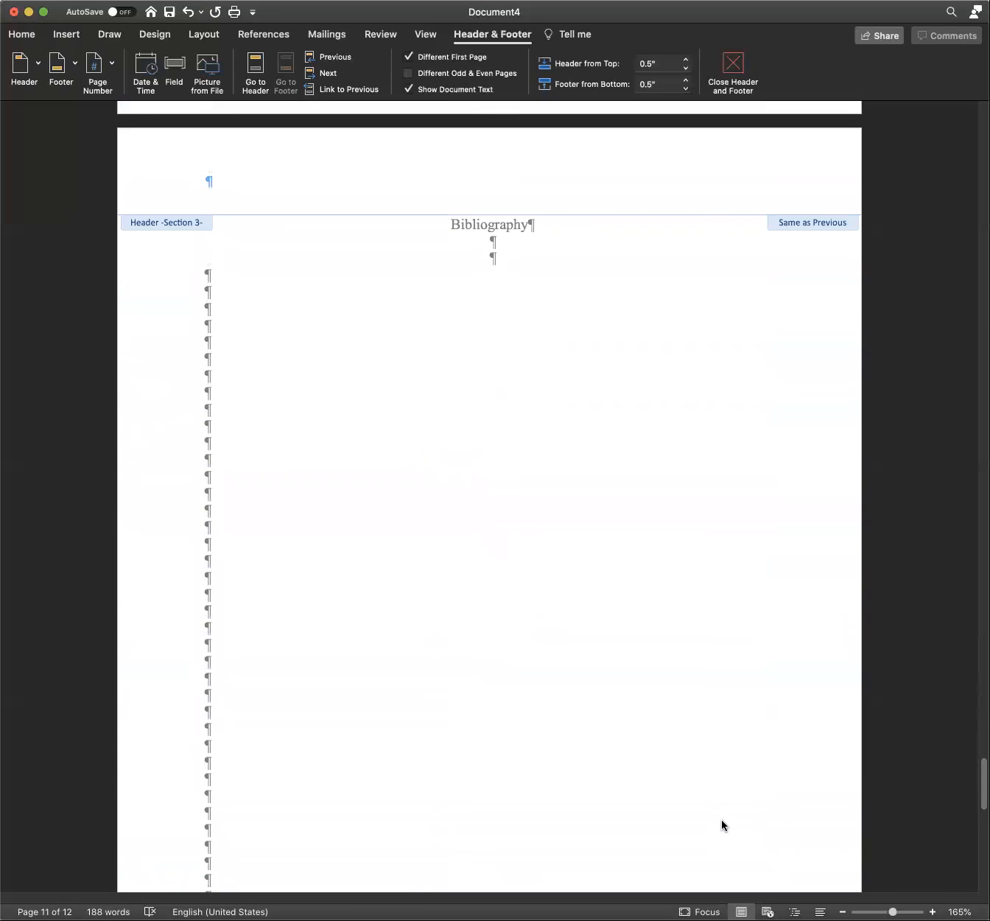
{"action": "scroll", "coordinate": [721, 819], "scroll_direction": "up", "scroll_amount": 8}
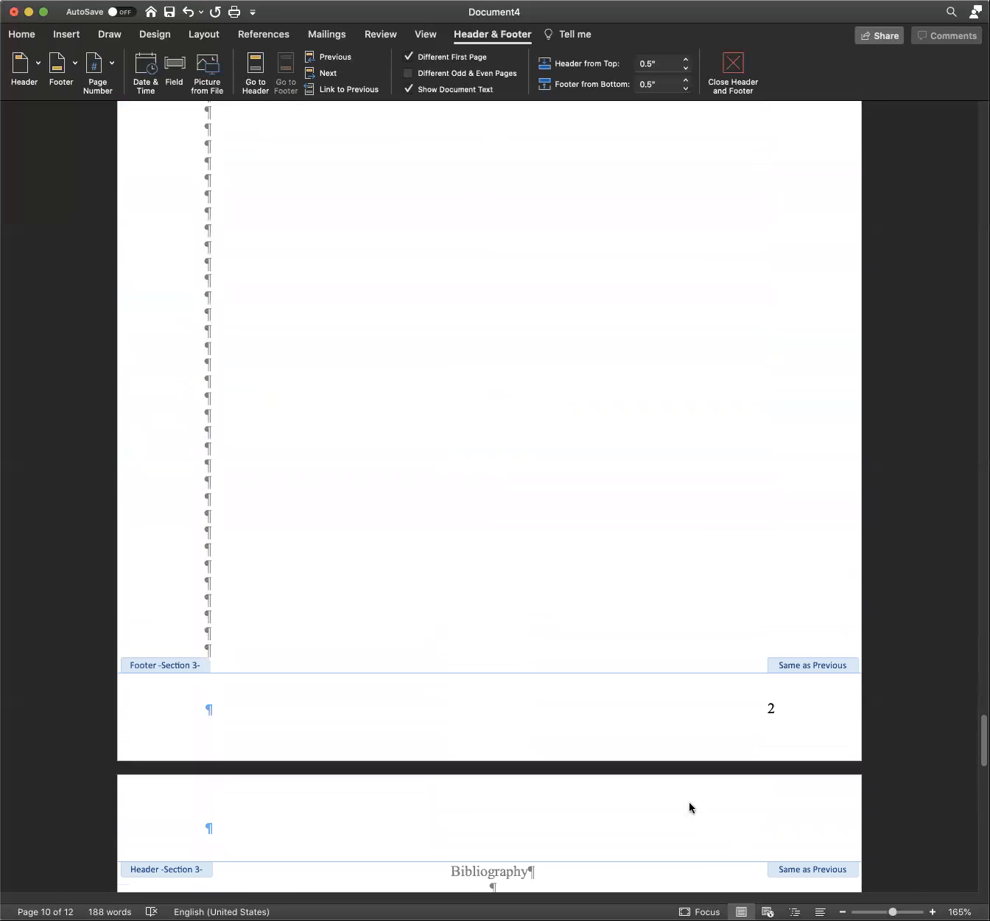
{"action": "scroll", "coordinate": [609, 543], "scroll_direction": "up", "scroll_amount": 20}
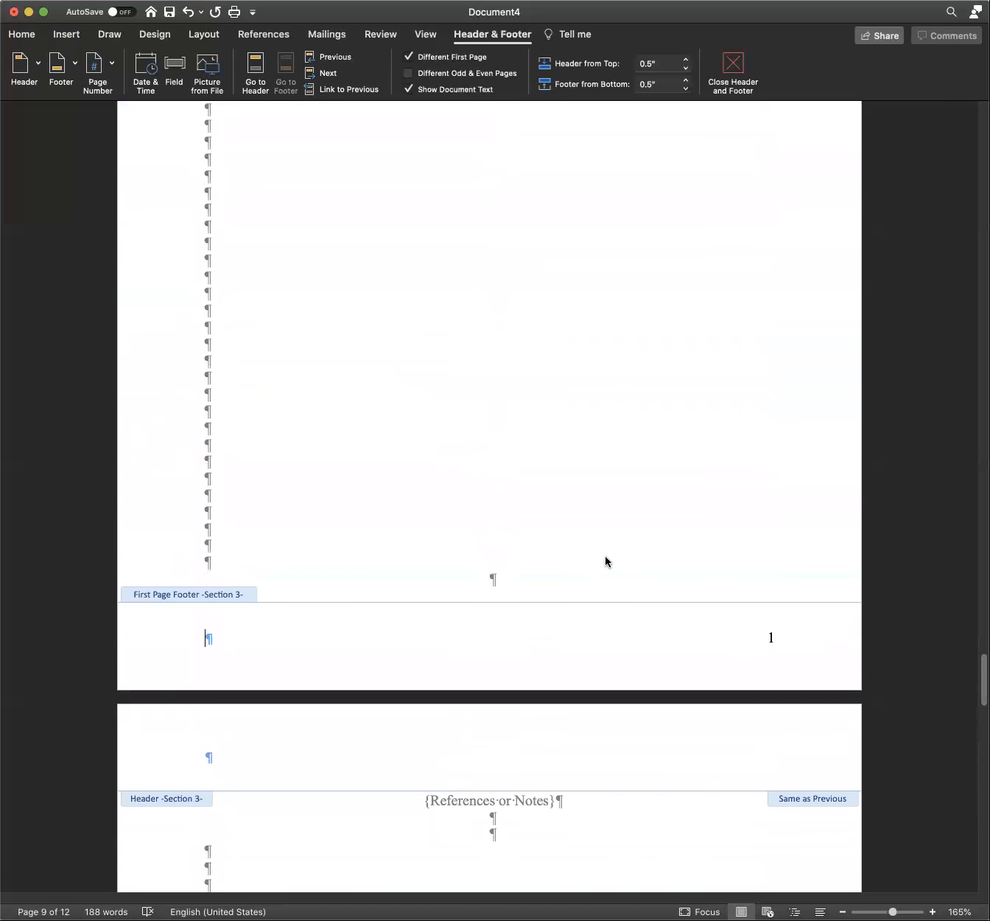
{"action": "scroll", "coordinate": [693, 539], "scroll_direction": "up", "scroll_amount": 16}
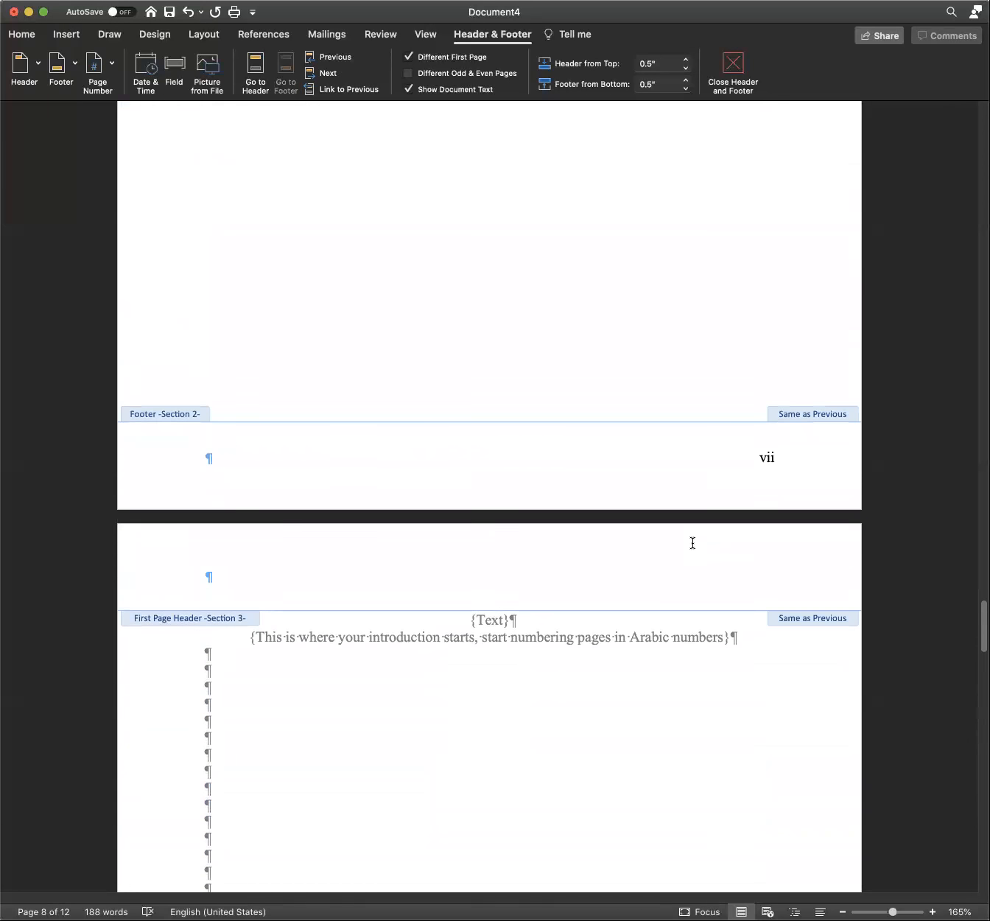
{"action": "scroll", "coordinate": [691, 557], "scroll_direction": "up", "scroll_amount": 4}
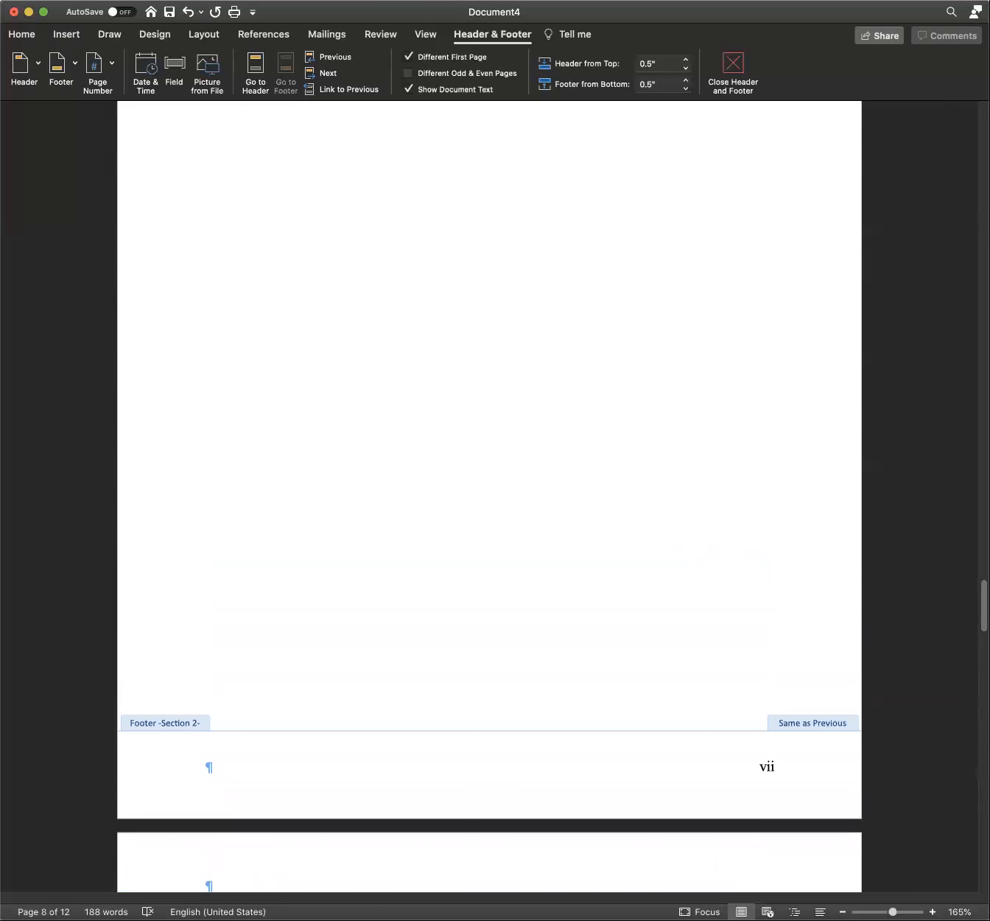
{"action": "left_click_drag", "start_coordinate": [981, 603], "coordinate": [980, 365]}
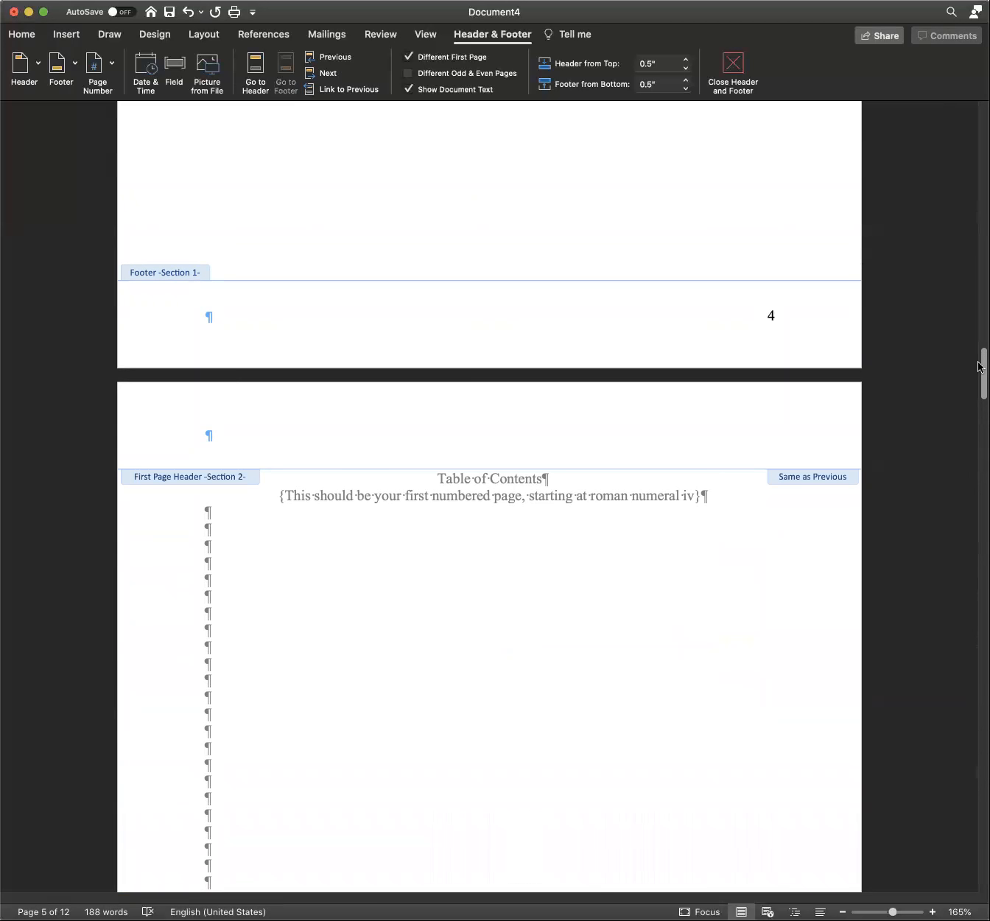
{"action": "left_click_drag", "start_coordinate": [980, 366], "coordinate": [950, 295]}
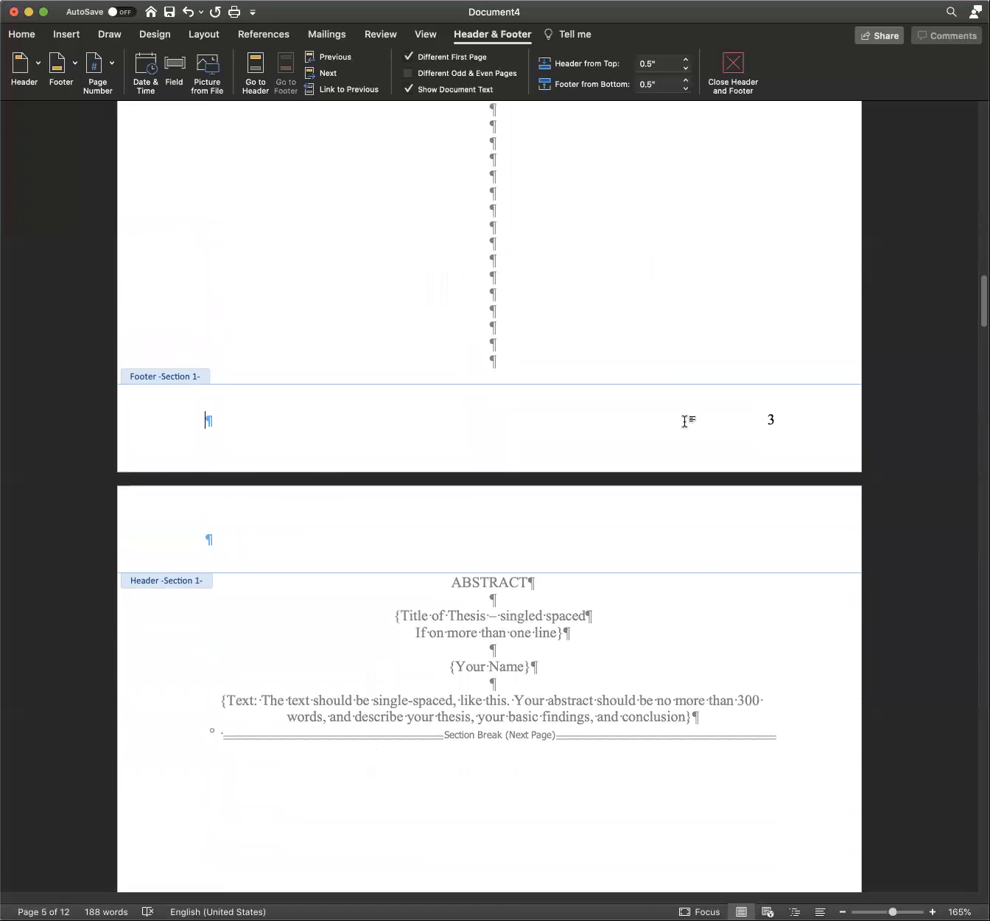
Step: Inspect the page number in the title page's First Page Footer
{"action": "scroll", "coordinate": [982, 212], "scroll_direction": "up", "scroll_amount": 1}
{"action": "scroll", "coordinate": [980, 211], "scroll_direction": "up", "scroll_amount": 15}
{"action": "scroll", "coordinate": [745, 671], "scroll_direction": "down", "scroll_amount": 3}
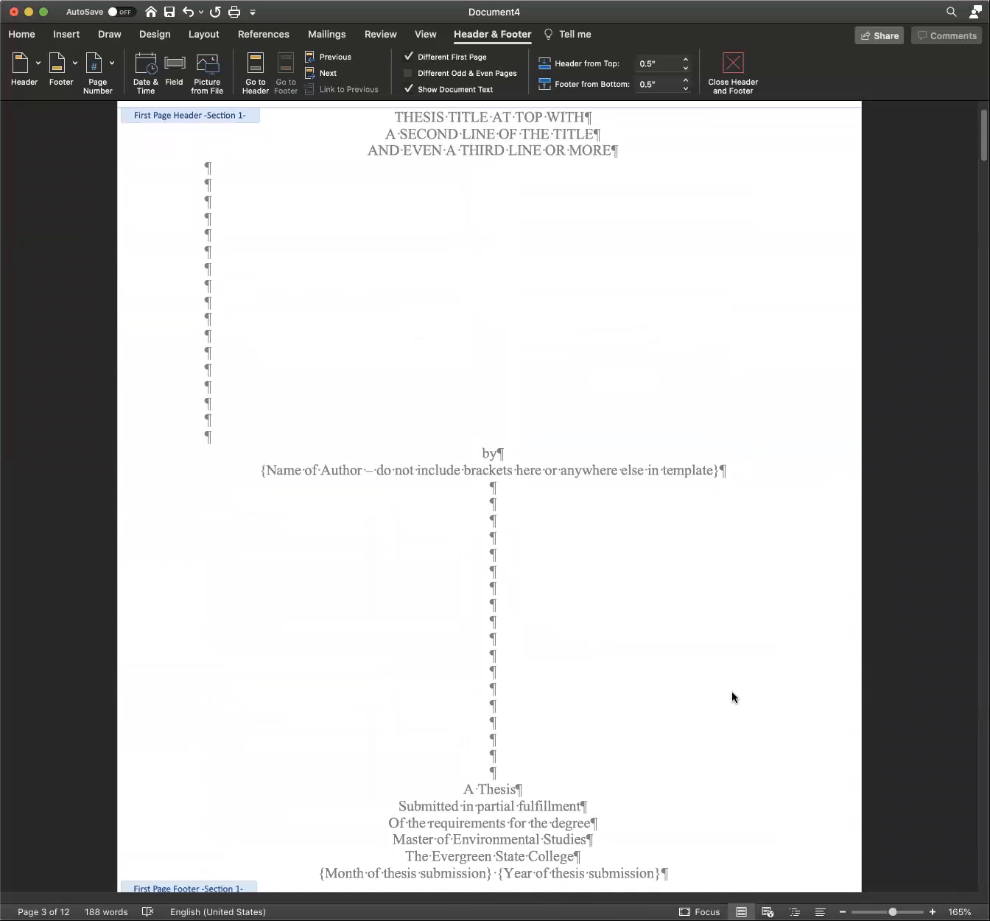
{"action": "scroll", "coordinate": [727, 702], "scroll_direction": "down", "scroll_amount": 1}
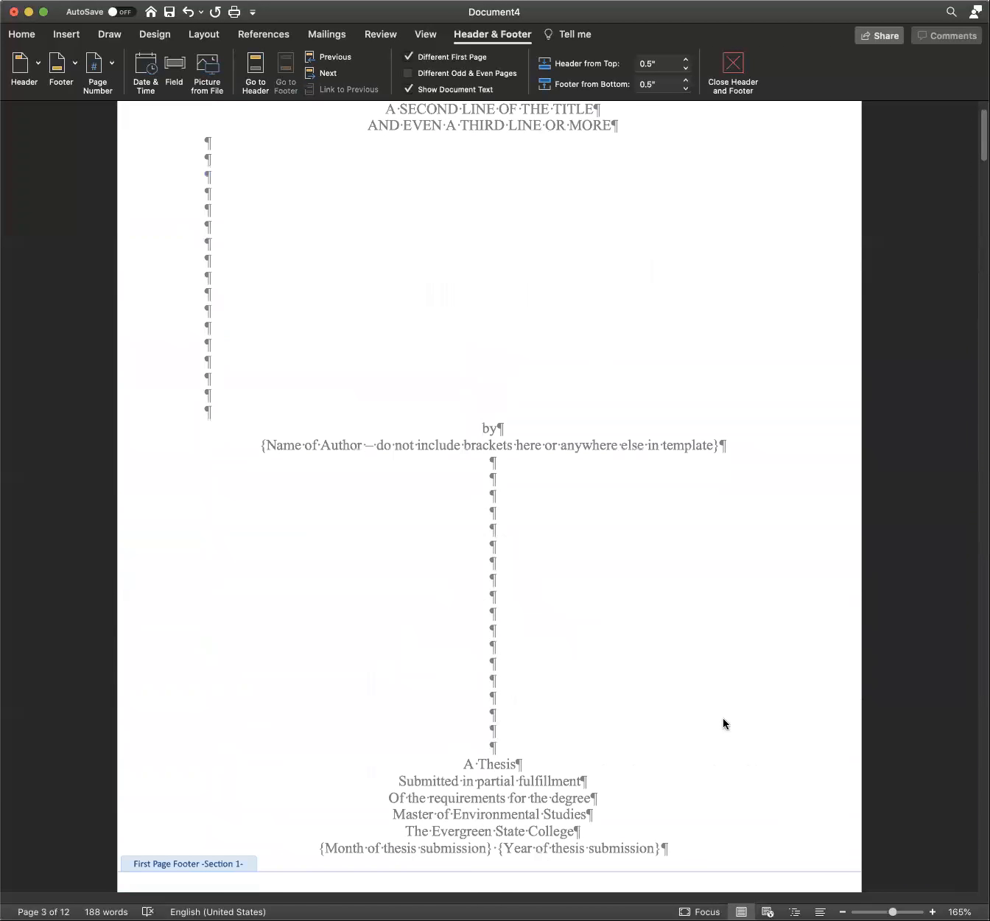
{"action": "scroll", "coordinate": [723, 723], "scroll_direction": "down", "scroll_amount": 2}
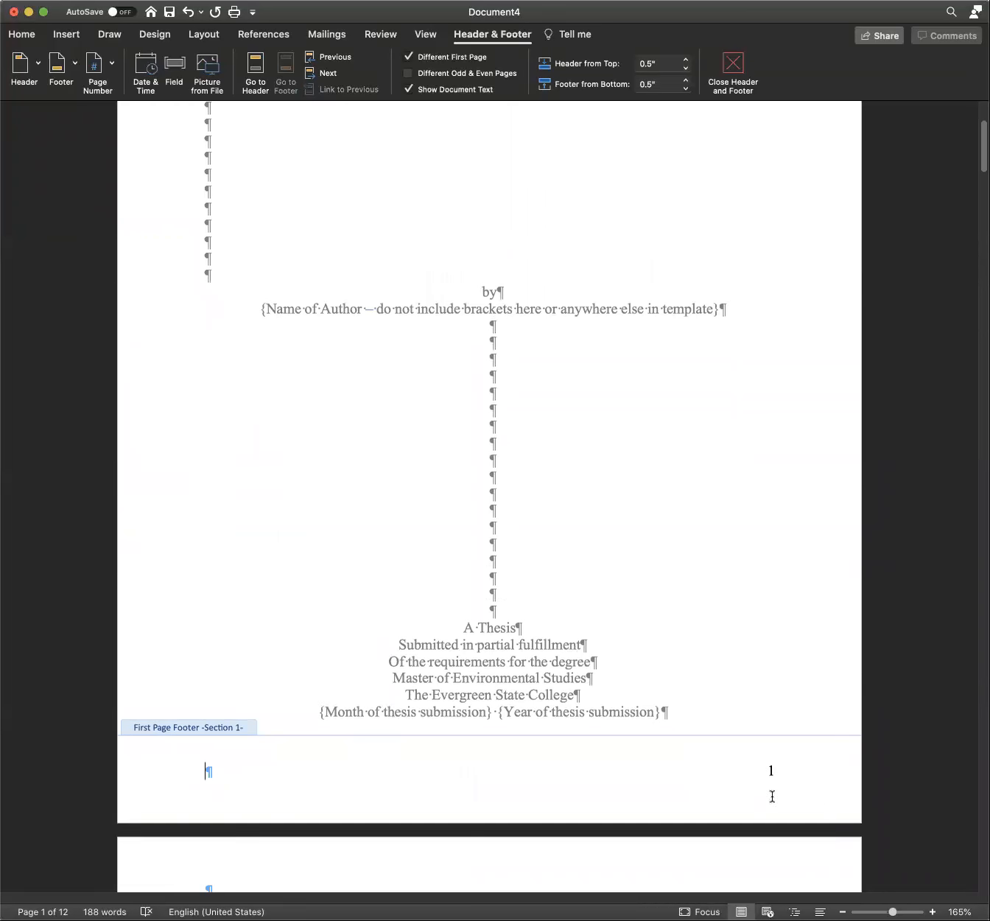
{"action": "double_click", "coordinate": [773, 767]}
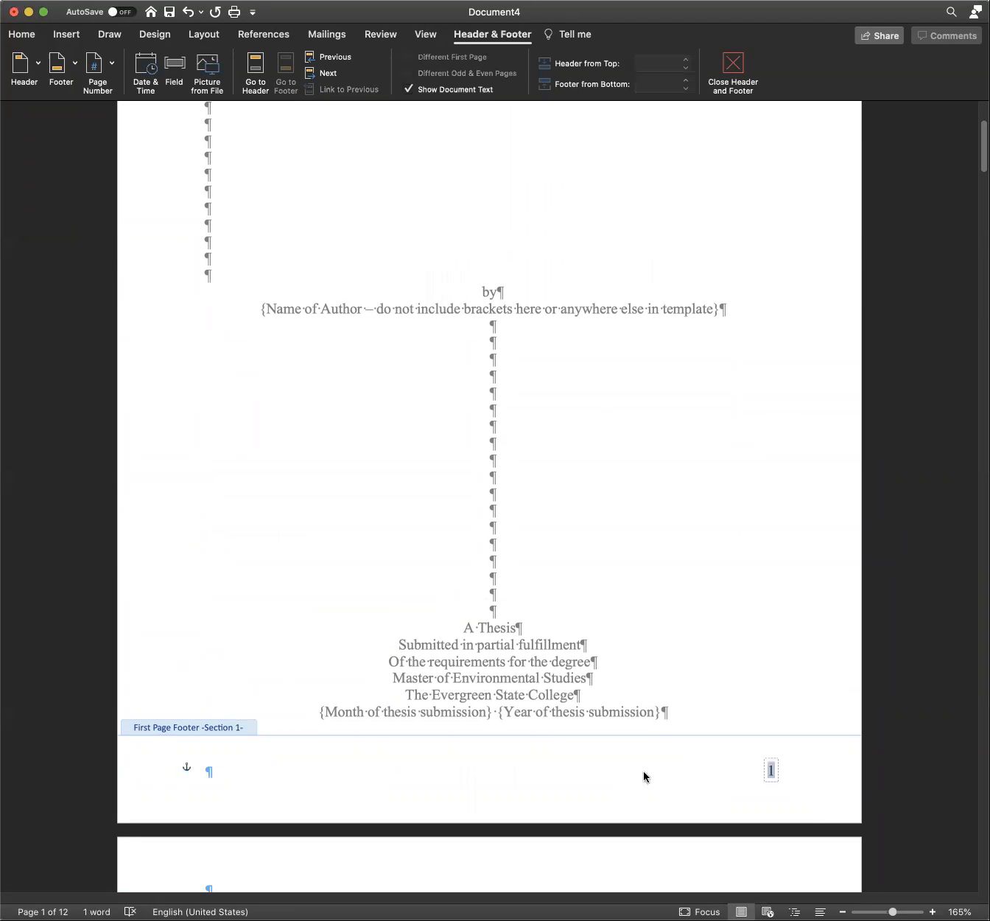
{"action": "left_click", "coordinate": [799, 781]}
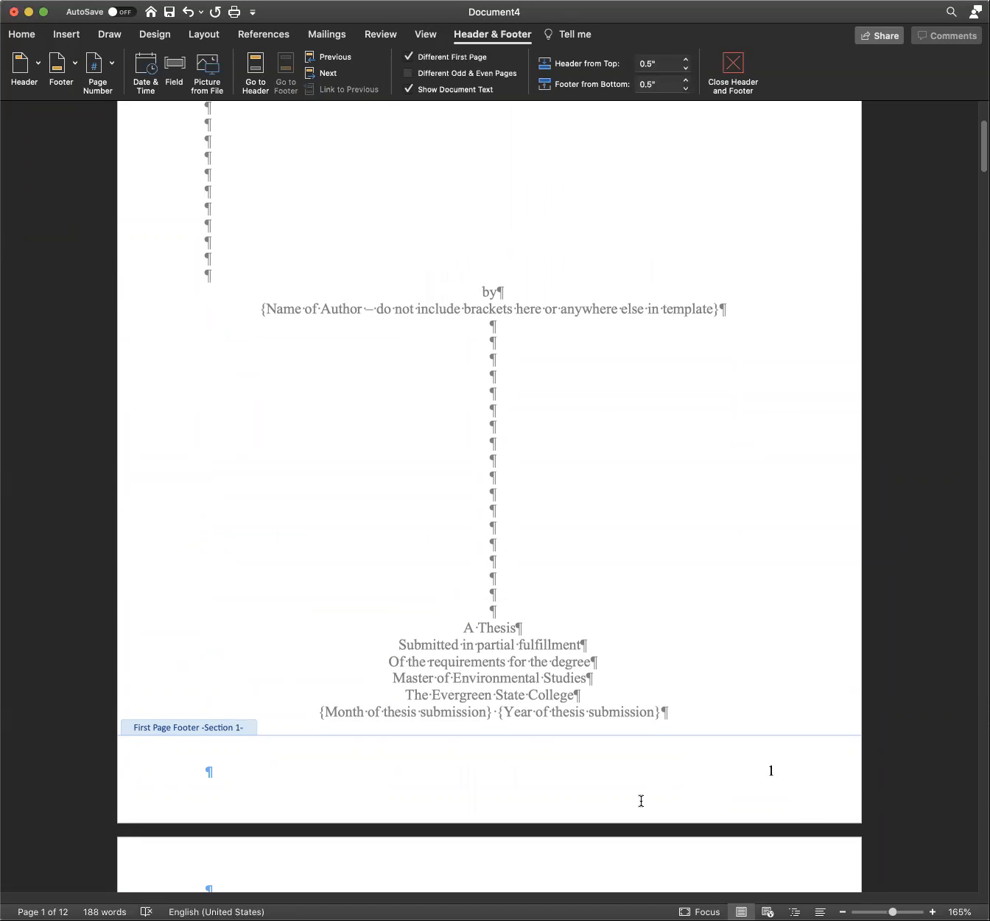
Step: Review the footer page numbers of the Section 1 pages from the title page through the copyright, approval and Abstract pages
{"action": "scroll", "coordinate": [641, 801], "scroll_direction": "down", "scroll_amount": 3}
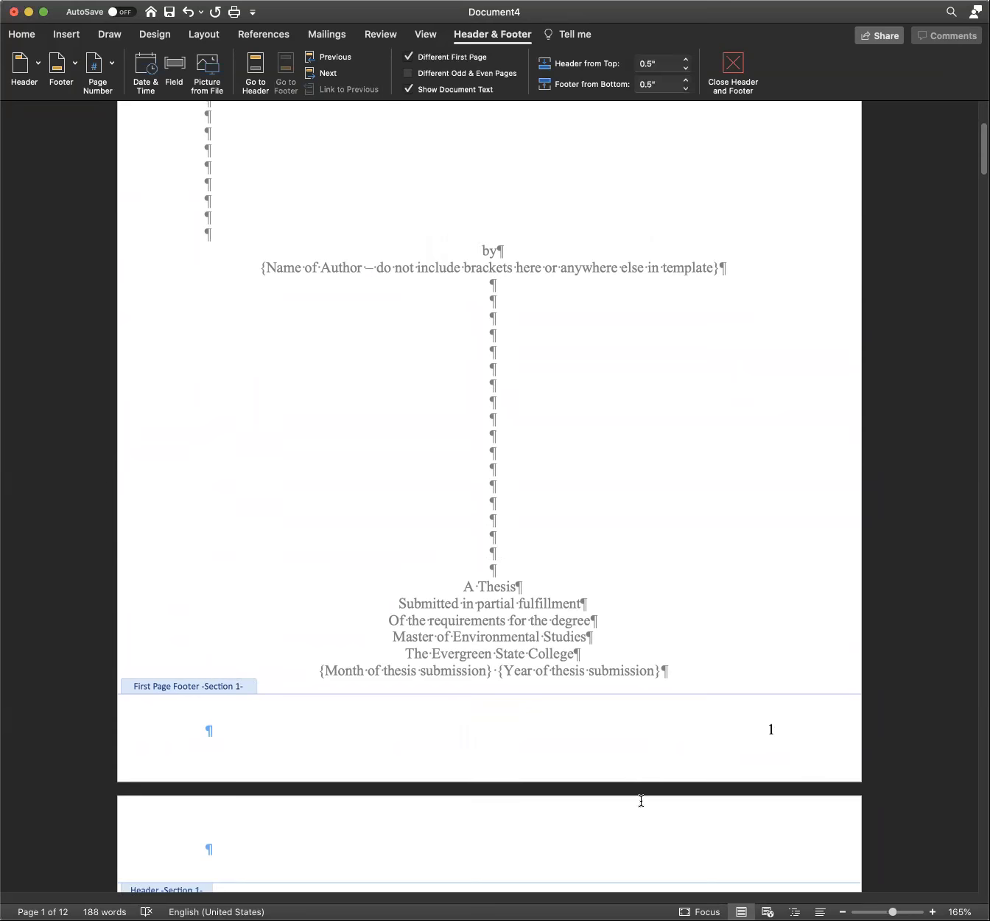
{"action": "scroll", "coordinate": [642, 800], "scroll_direction": "down", "scroll_amount": 5}
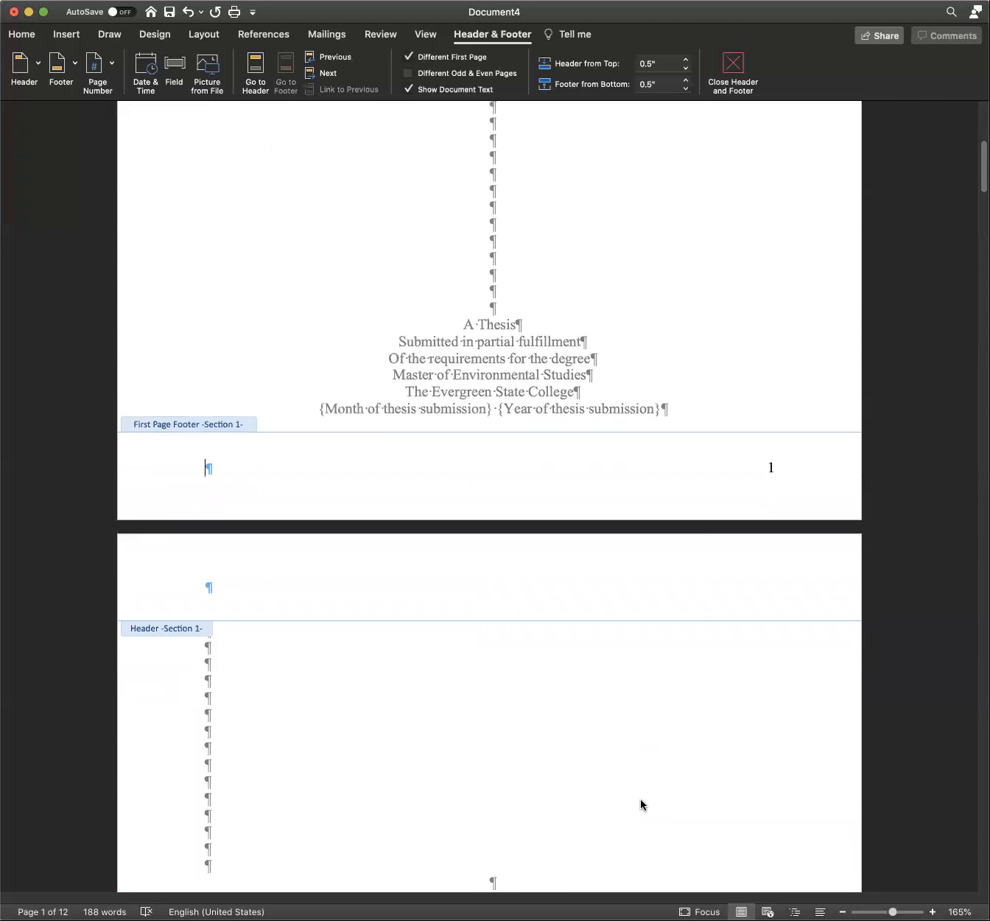
{"action": "scroll", "coordinate": [641, 798], "scroll_direction": "down", "scroll_amount": 15}
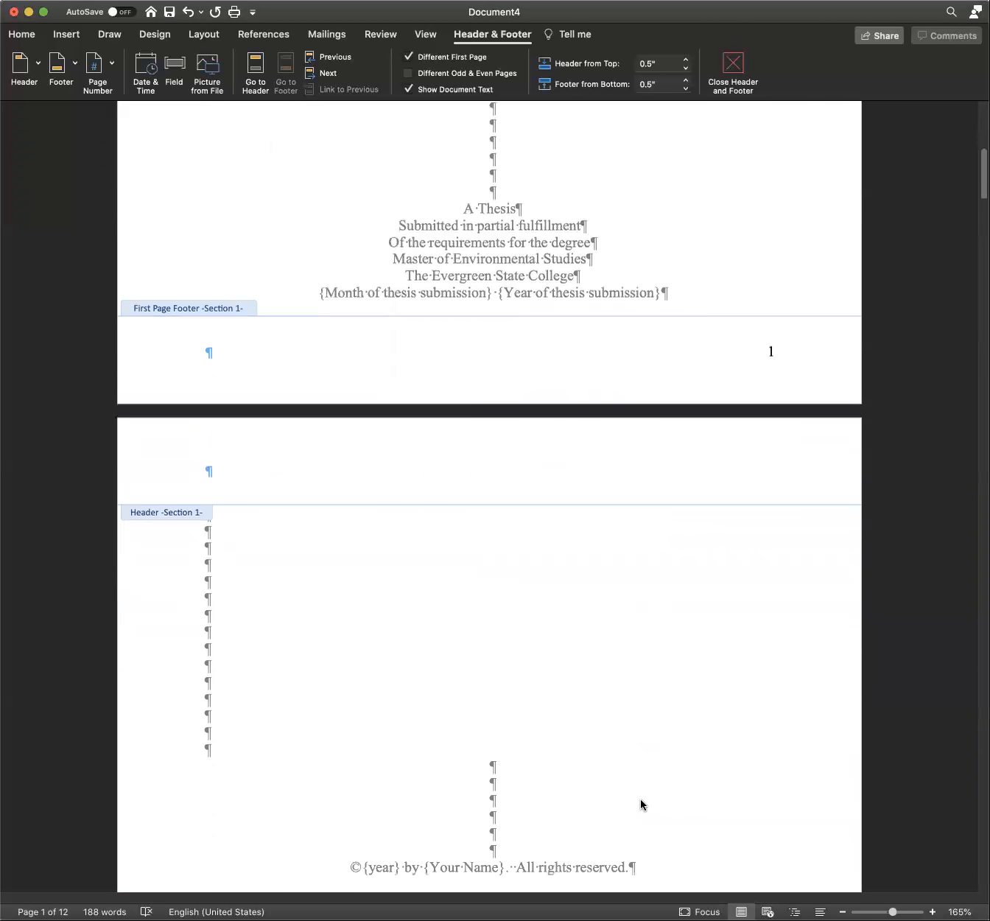
{"action": "scroll", "coordinate": [640, 801], "scroll_direction": "down", "scroll_amount": 15}
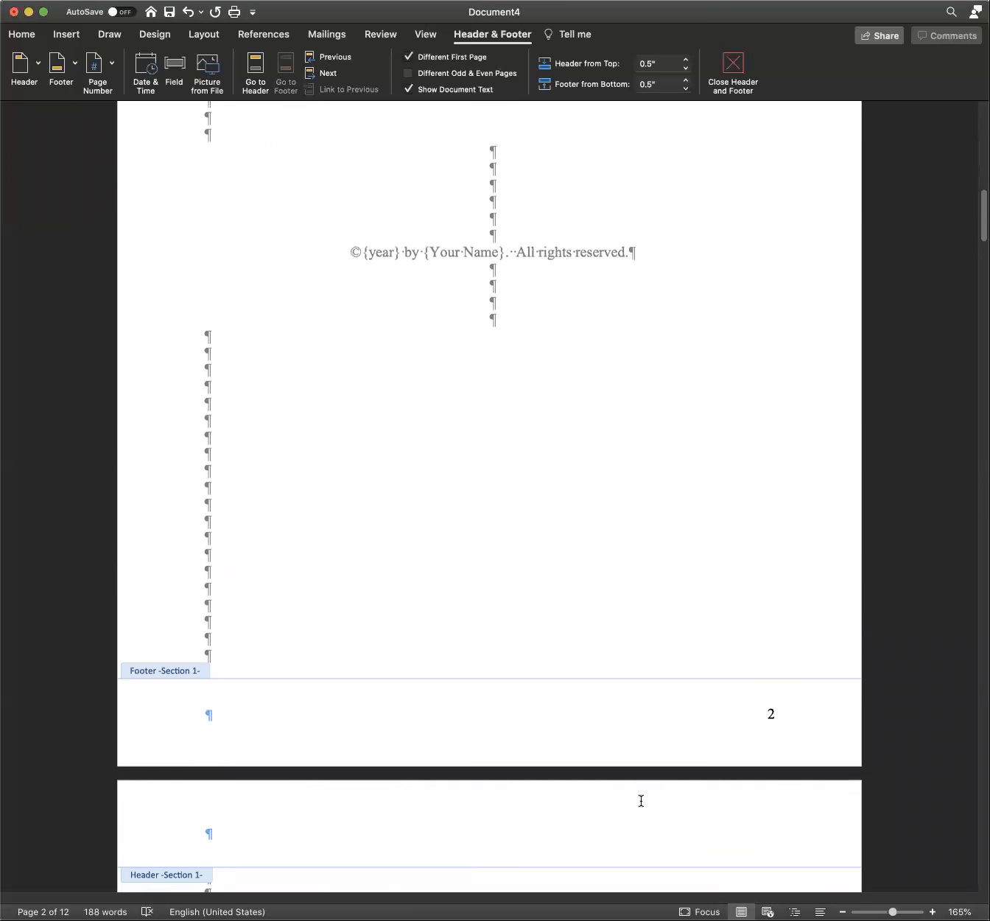
{"action": "scroll", "coordinate": [885, 487], "scroll_direction": "up", "scroll_amount": 2}
{"action": "left_click_drag", "start_coordinate": [984, 240], "coordinate": [979, 326]}
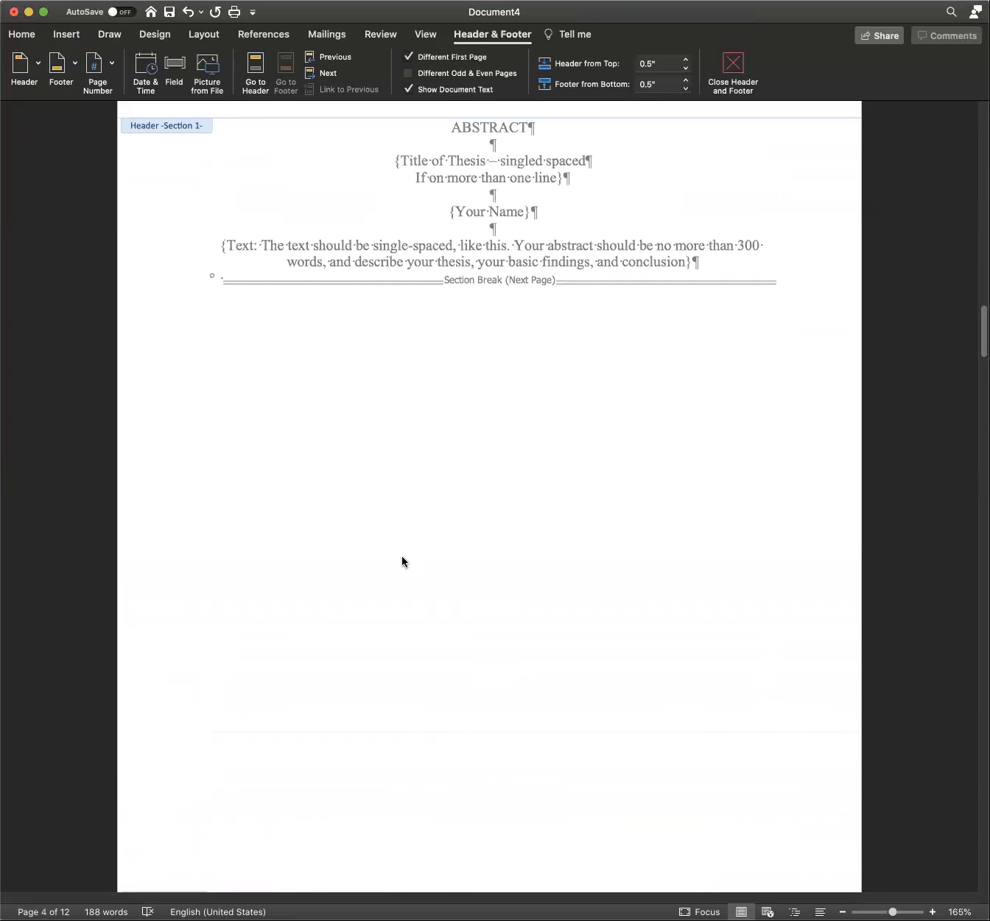
{"action": "scroll", "coordinate": [395, 610], "scroll_direction": "up", "scroll_amount": 2}
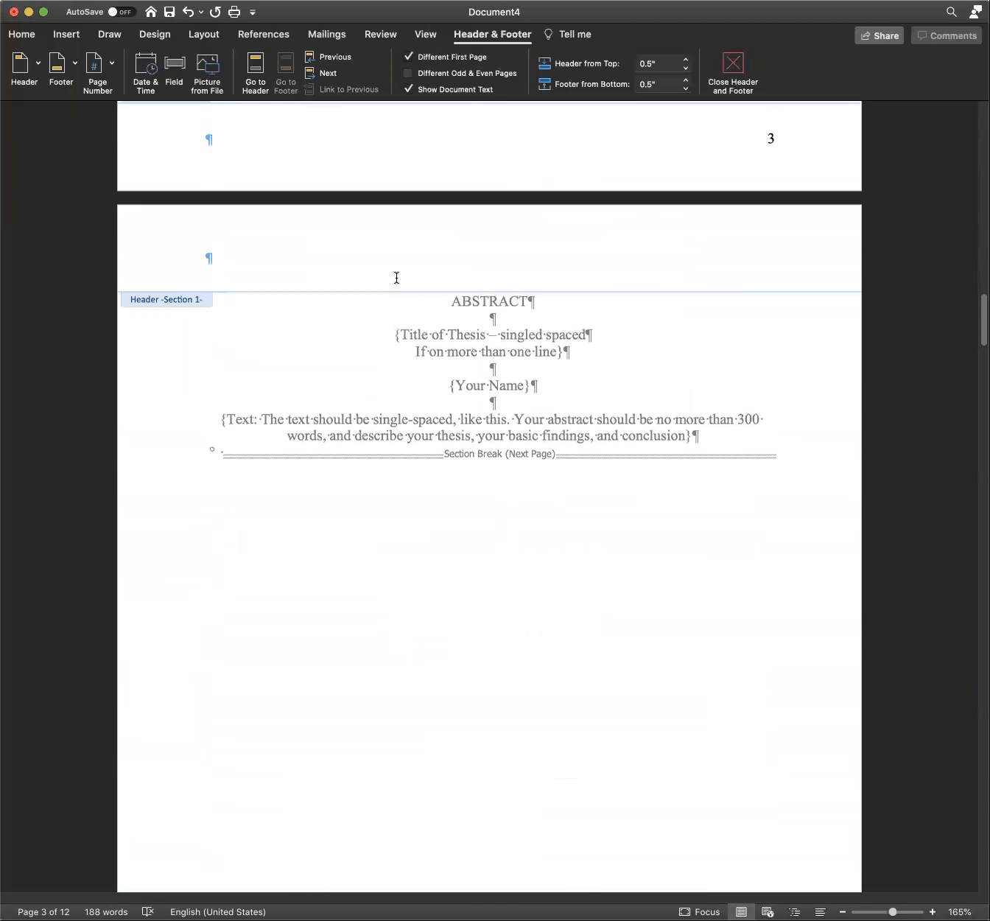
{"action": "scroll", "coordinate": [395, 277], "scroll_direction": "up", "scroll_amount": 20}
{"action": "scroll", "coordinate": [447, 748], "scroll_direction": "down", "scroll_amount": 3}
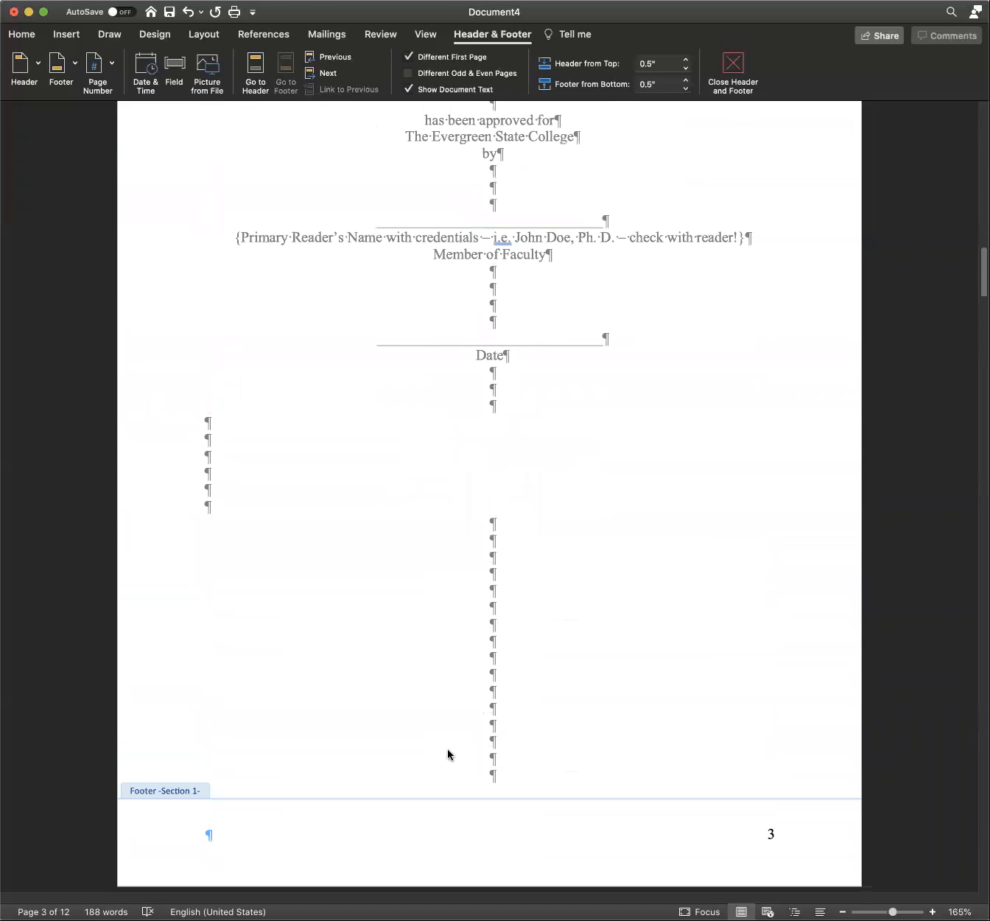
{"action": "scroll", "coordinate": [447, 780], "scroll_direction": "down", "scroll_amount": 20}
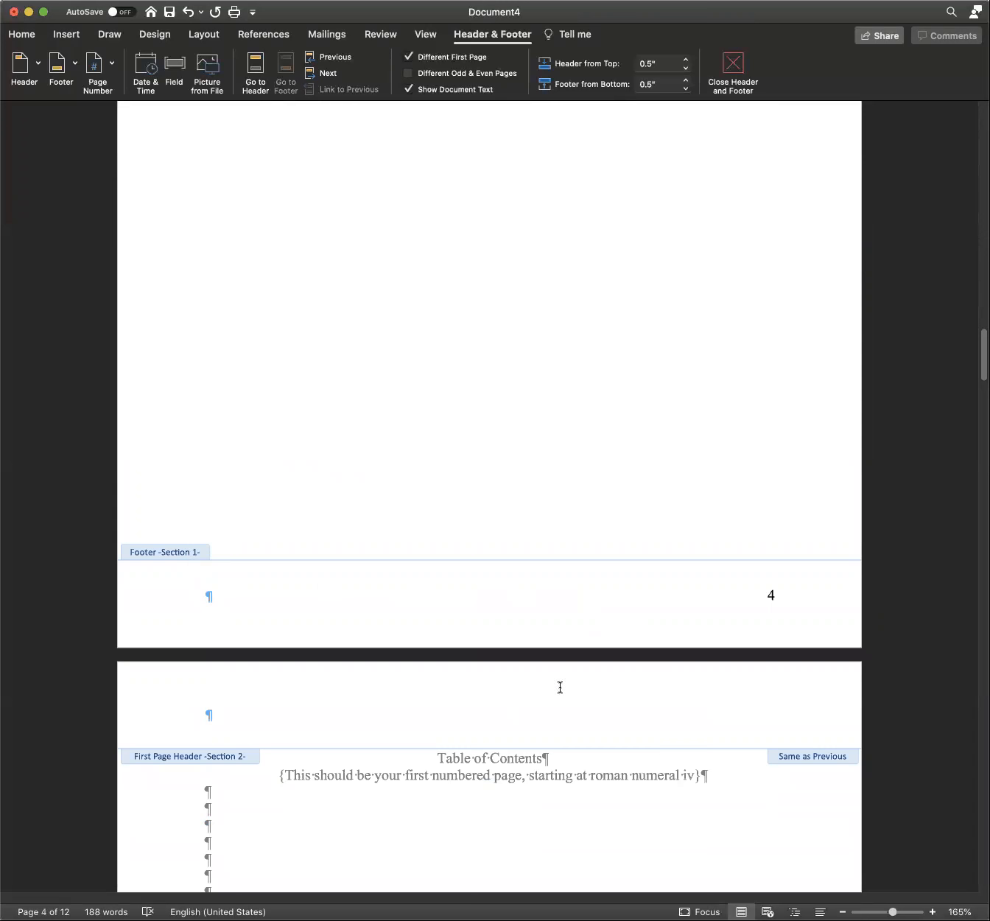
Step: Check the Link to Previous state of the page number in the Table of Contents page's First Page Footer
{"action": "scroll", "coordinate": [560, 689], "scroll_direction": "down", "scroll_amount": 5}
{"action": "left_click_drag", "start_coordinate": [980, 356], "coordinate": [979, 415]}
{"action": "left_click", "coordinate": [794, 524]}
{"action": "left_click", "coordinate": [765, 519]}
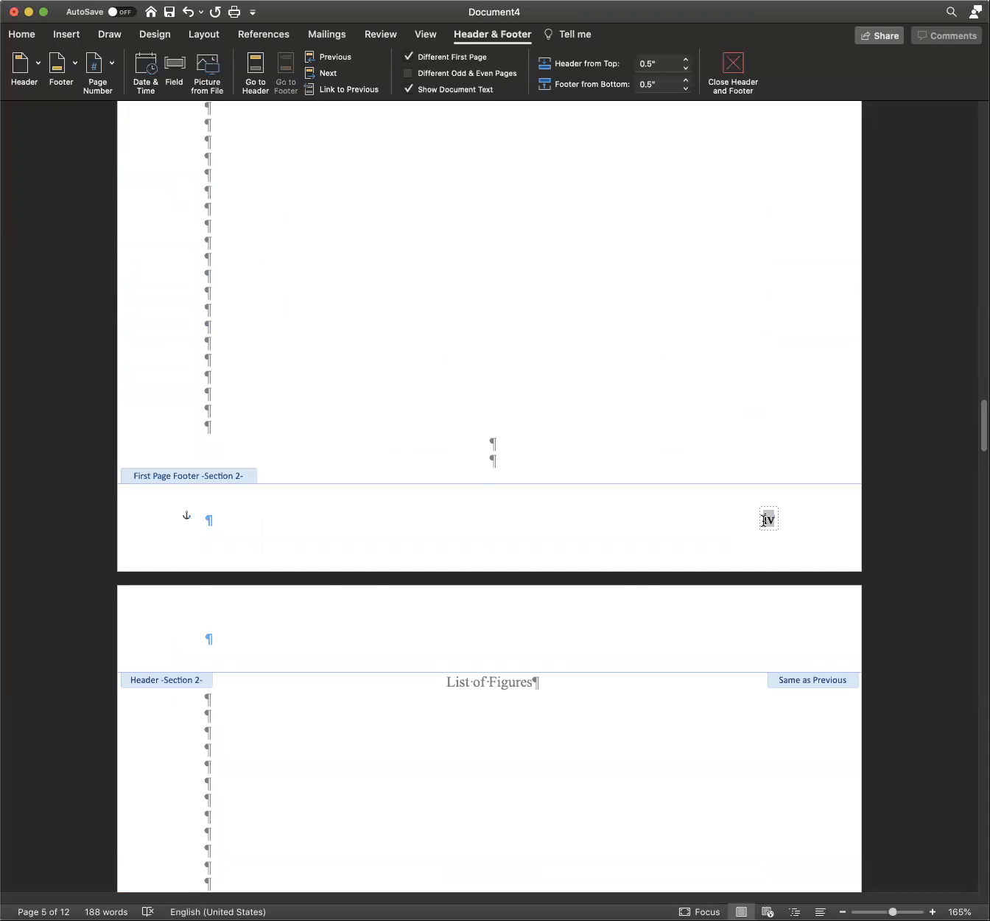
{"action": "left_click", "coordinate": [704, 526]}
{"action": "left_click", "coordinate": [720, 515]}
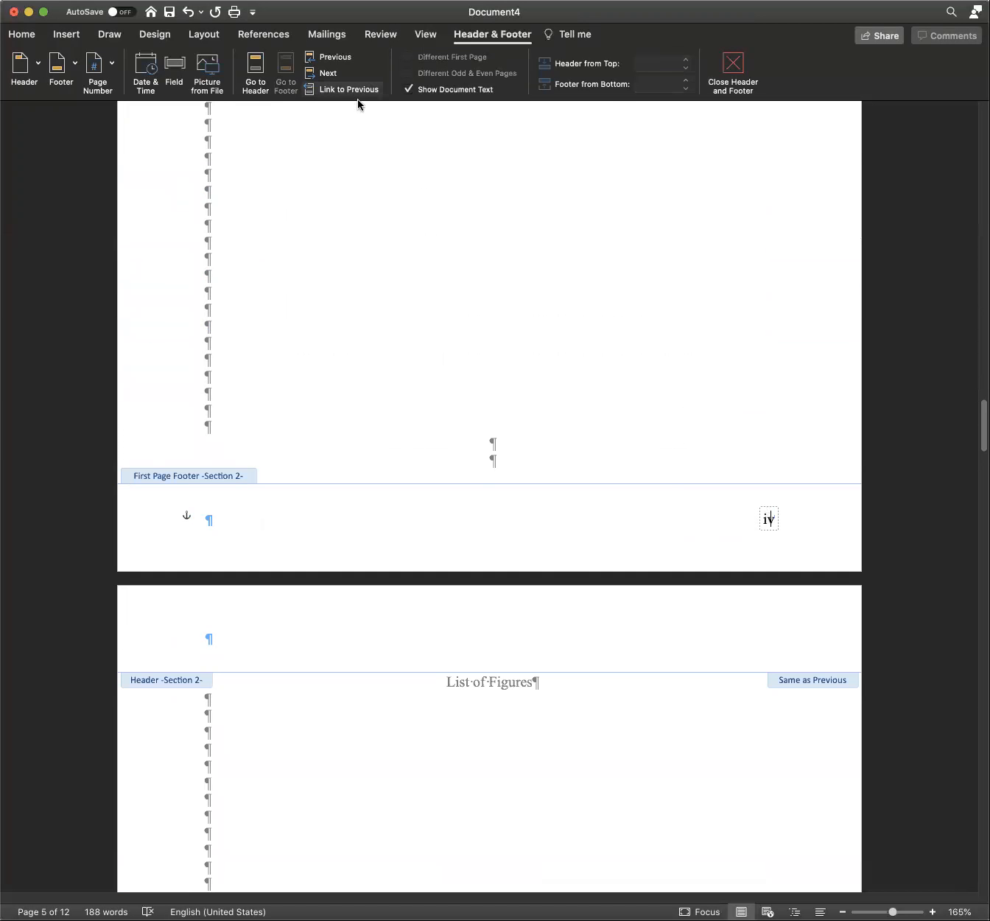
{"action": "scroll", "coordinate": [635, 700], "scroll_direction": "down", "scroll_amount": 4}
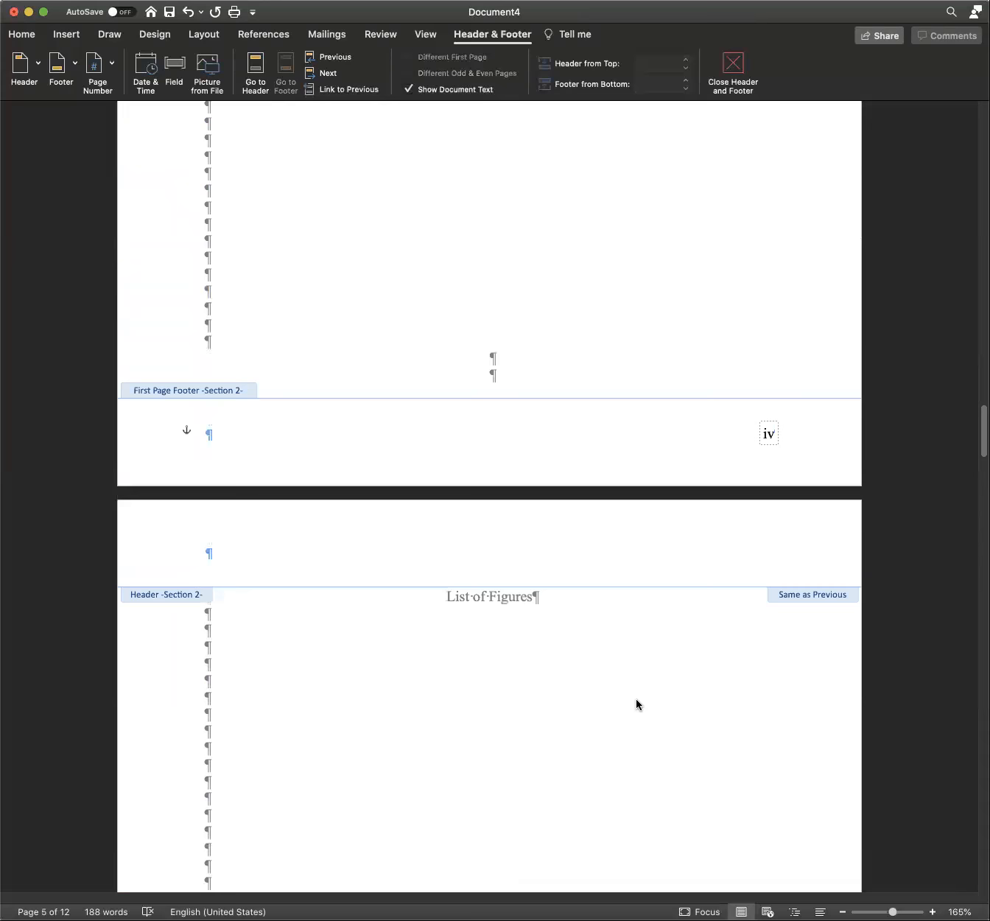
{"action": "scroll", "coordinate": [636, 703], "scroll_direction": "up", "scroll_amount": 4}
{"action": "scroll", "coordinate": [638, 706], "scroll_direction": "down", "scroll_amount": 1}
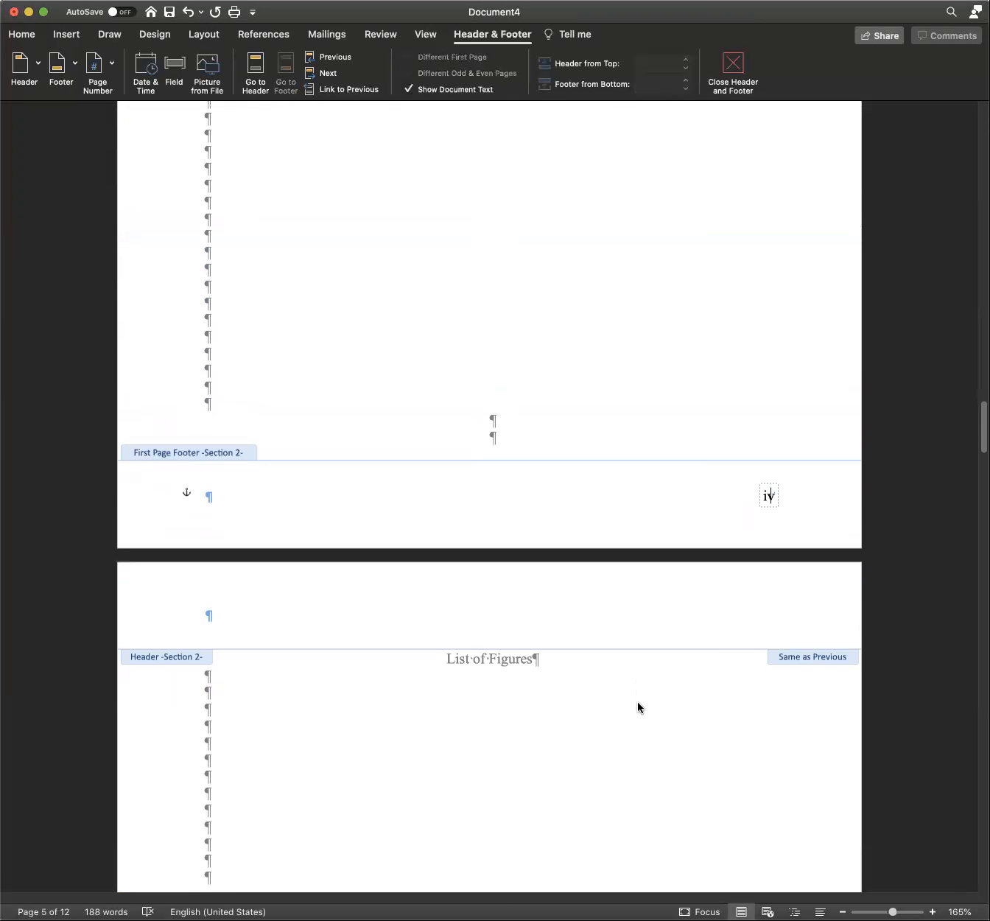
Step: Unlink the Section 2 footer on the List of Figures page from the previous section
{"action": "scroll", "coordinate": [638, 705], "scroll_direction": "down", "scroll_amount": 9}
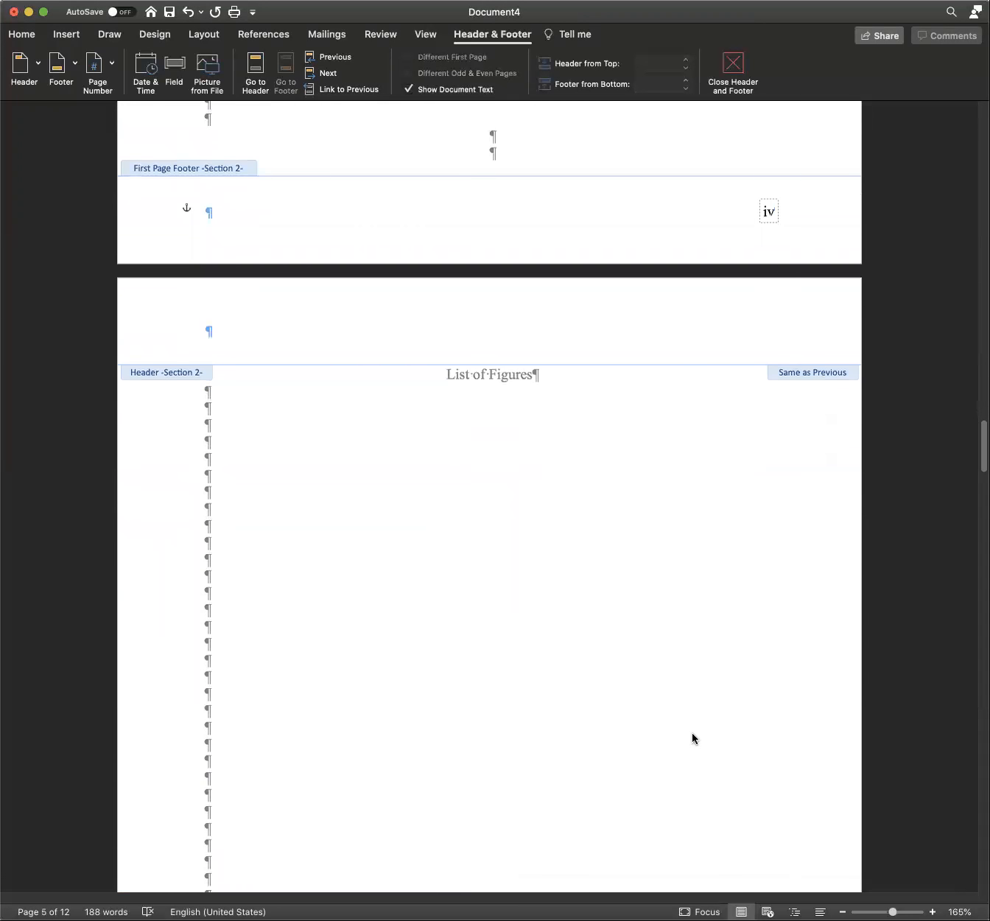
{"action": "scroll", "coordinate": [726, 700], "scroll_direction": "down", "scroll_amount": 9}
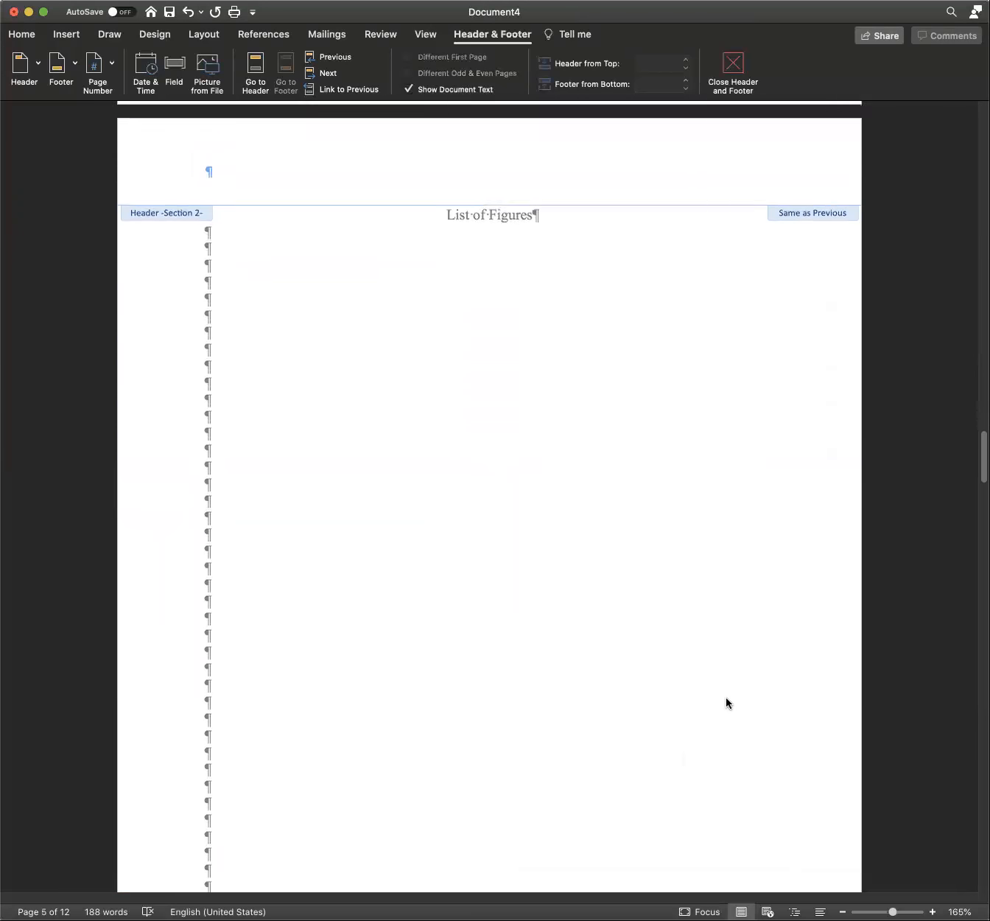
{"action": "scroll", "coordinate": [726, 707], "scroll_direction": "down", "scroll_amount": 2}
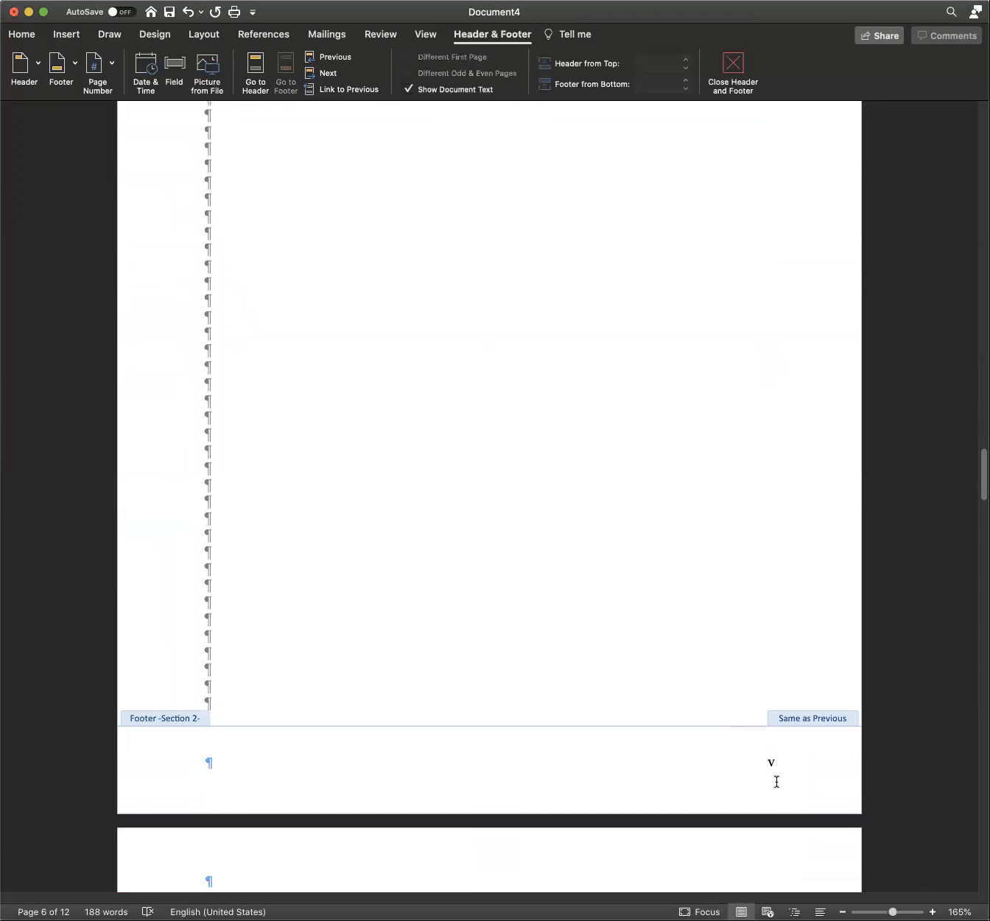
{"action": "scroll", "coordinate": [776, 781], "scroll_direction": "down", "scroll_amount": 2}
{"action": "left_click", "coordinate": [769, 737]}
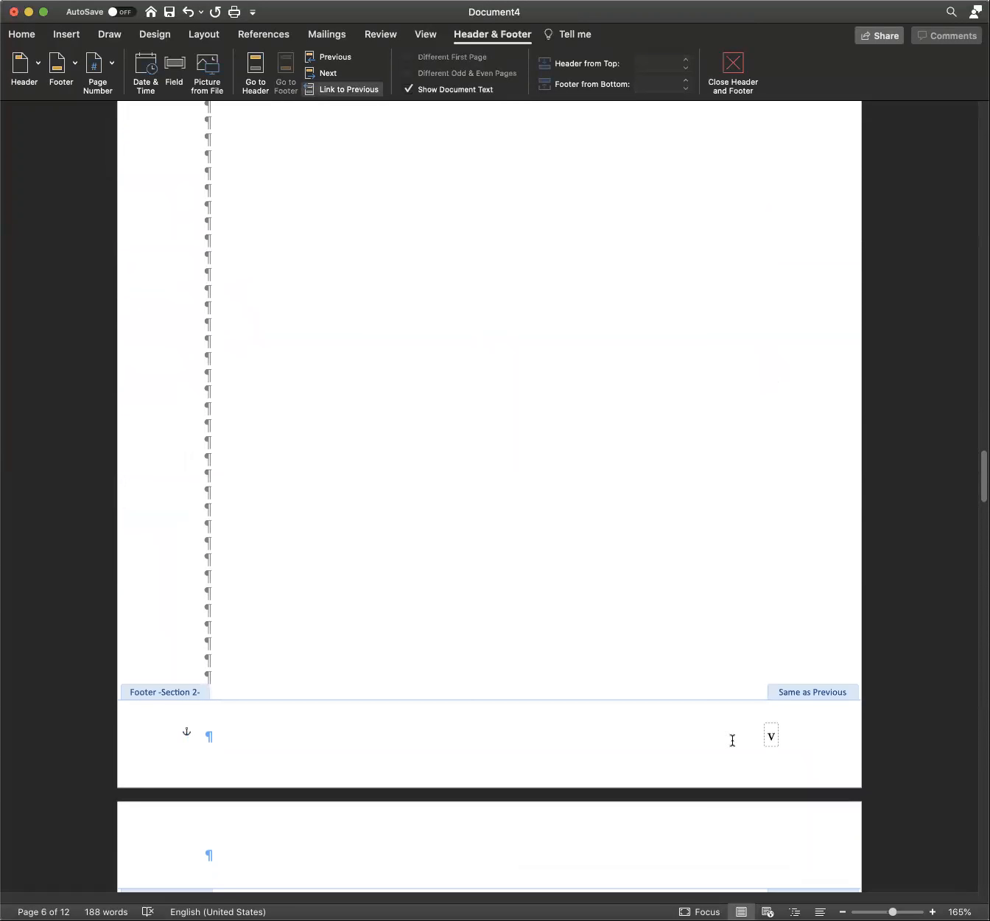
{"action": "left_click", "coordinate": [771, 735]}
{"action": "left_click", "coordinate": [340, 89]}
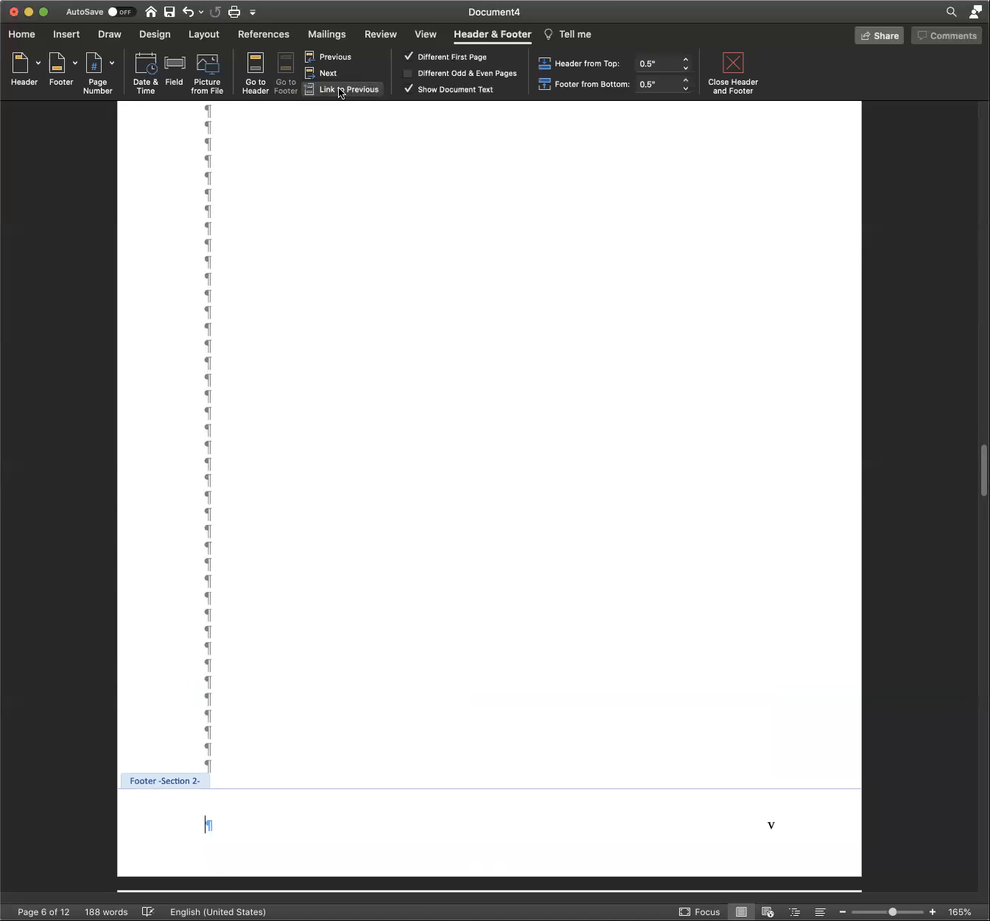
Step: Check the footer page numbers and their section links on the List of Tables, Acknowledgements and introduction pages
{"action": "scroll", "coordinate": [775, 784], "scroll_direction": "down", "scroll_amount": 8}
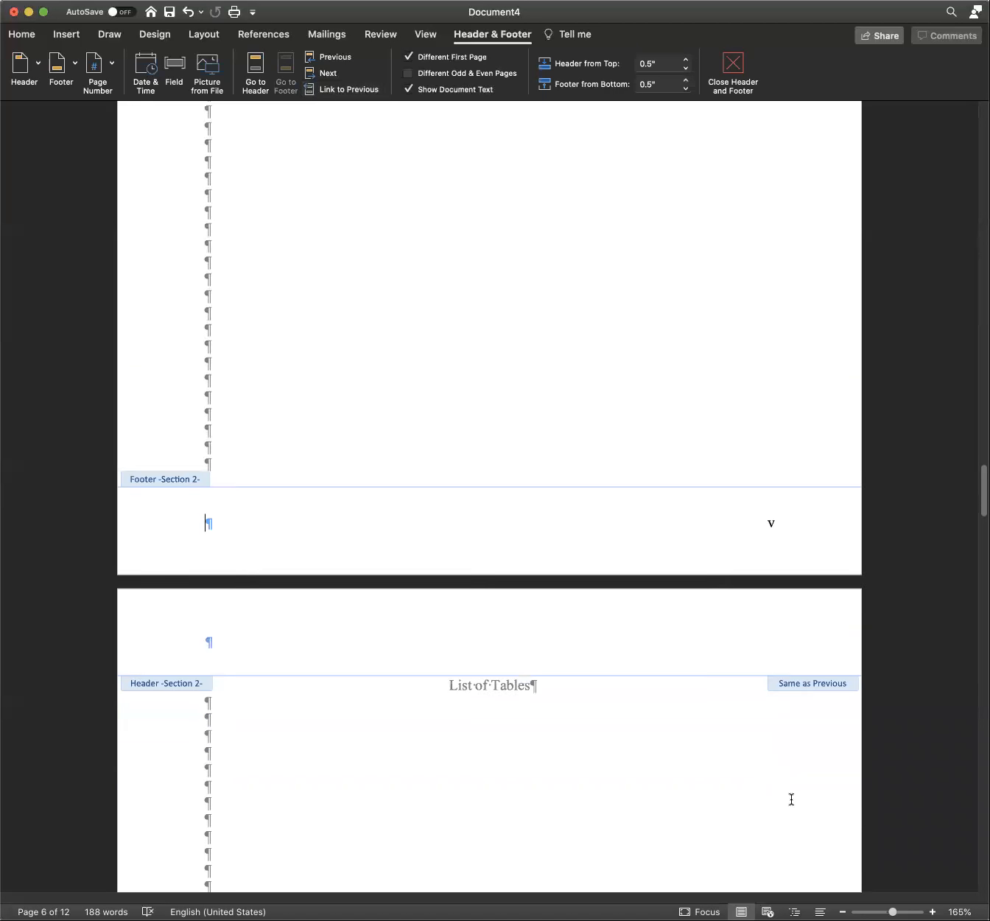
{"action": "scroll", "coordinate": [791, 798], "scroll_direction": "down", "scroll_amount": 6}
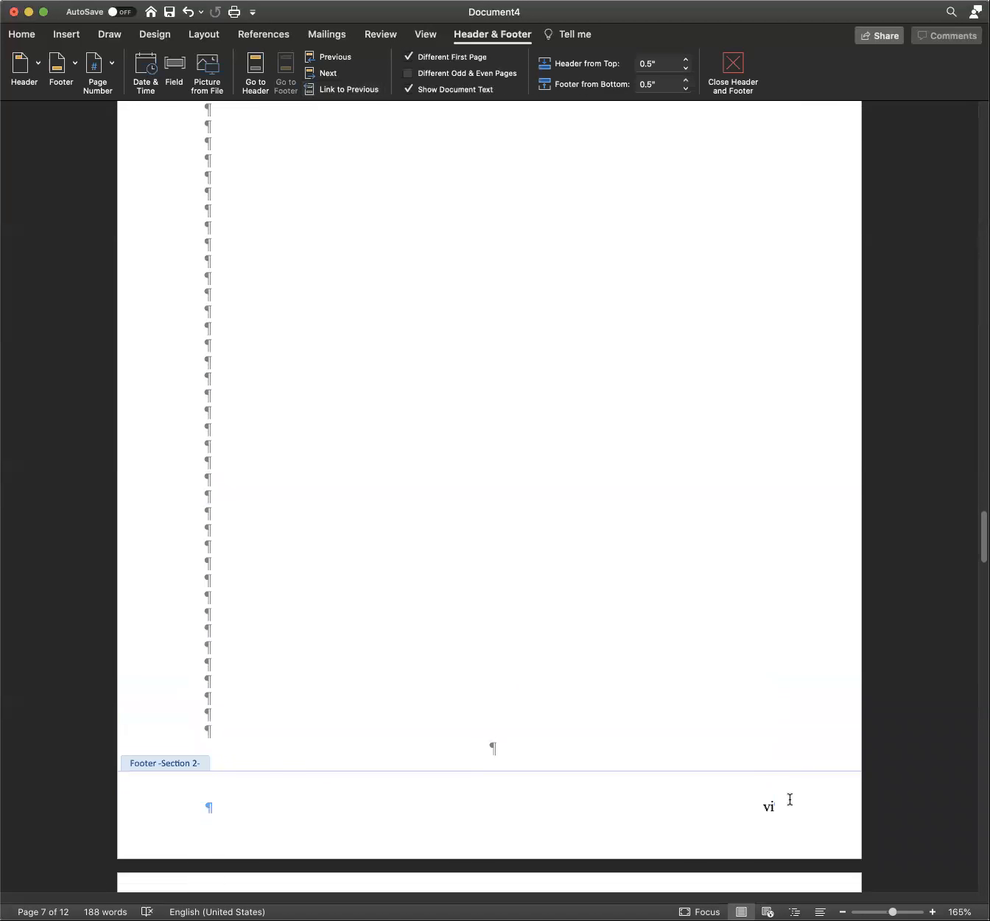
{"action": "scroll", "coordinate": [789, 799], "scroll_direction": "down", "scroll_amount": 2}
{"action": "left_click", "coordinate": [769, 663]}
{"action": "scroll", "coordinate": [678, 749], "scroll_direction": "down", "scroll_amount": 8}
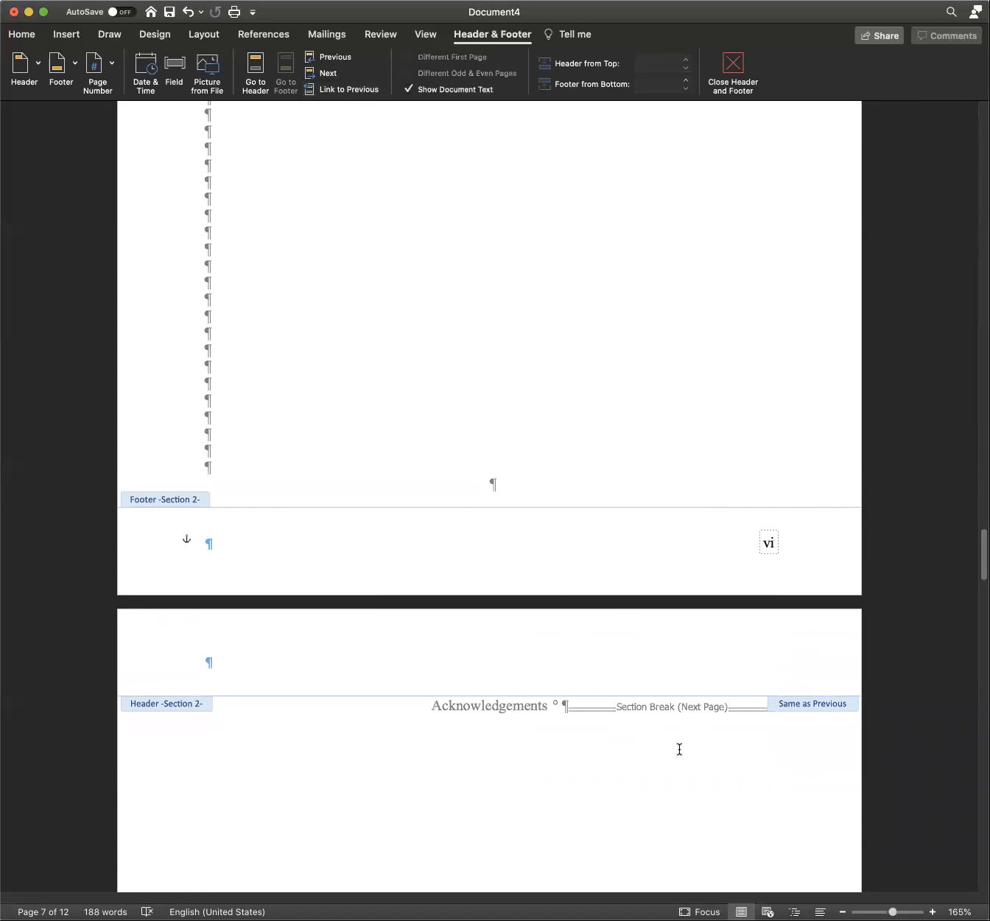
{"action": "scroll", "coordinate": [707, 781], "scroll_direction": "down", "scroll_amount": 5}
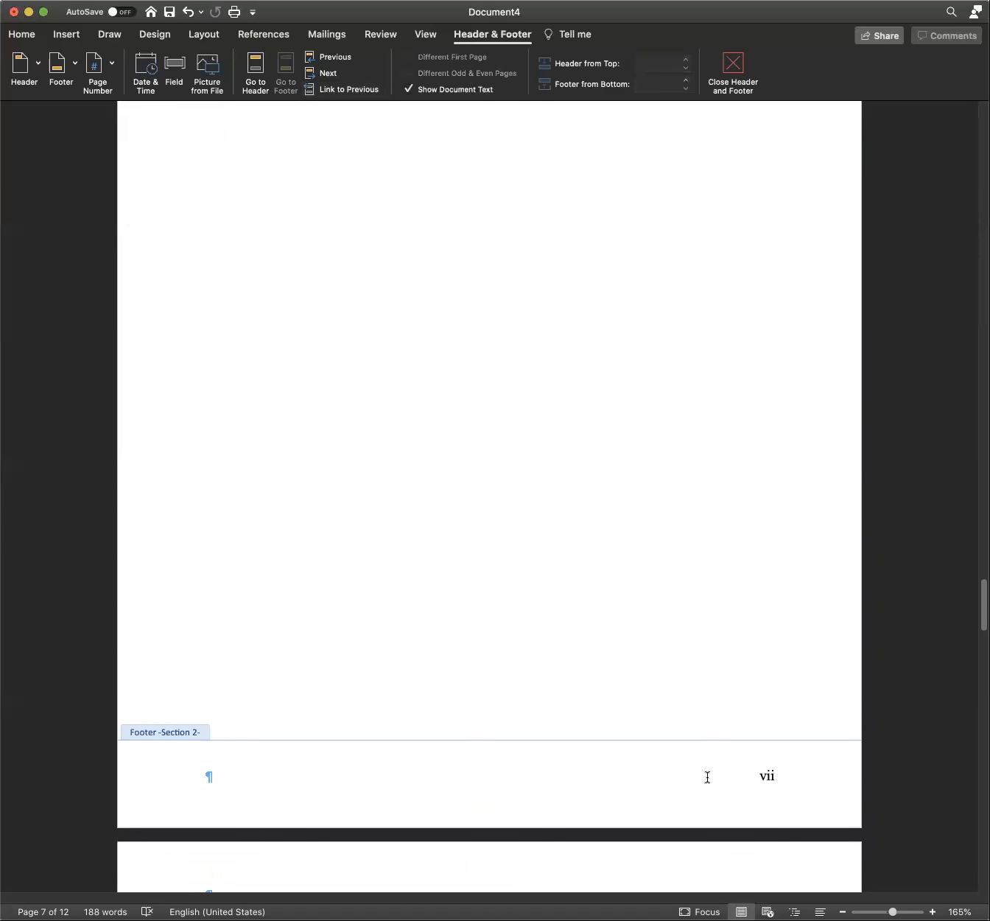
{"action": "left_click", "coordinate": [769, 714]}
{"action": "scroll", "coordinate": [765, 788], "scroll_direction": "down", "scroll_amount": 13}
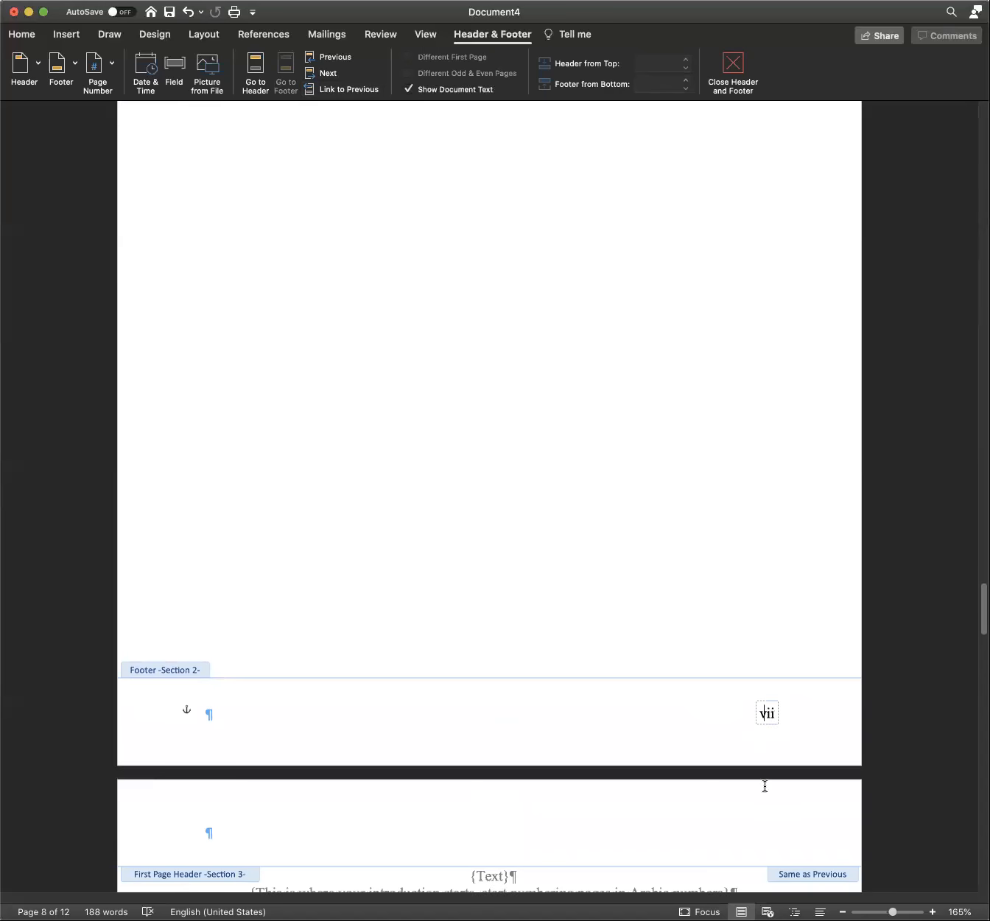
{"action": "scroll", "coordinate": [764, 792], "scroll_direction": "down", "scroll_amount": 1}
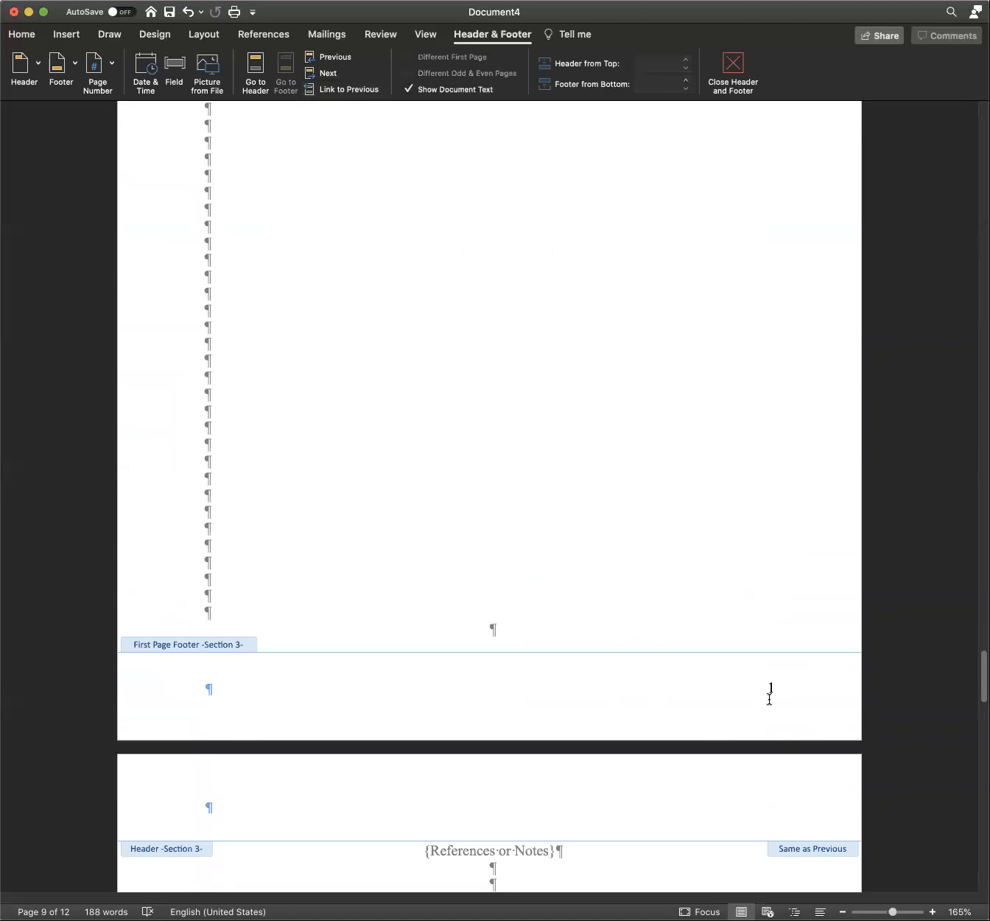
{"action": "scroll", "coordinate": [774, 751], "scroll_direction": "down", "scroll_amount": 10}
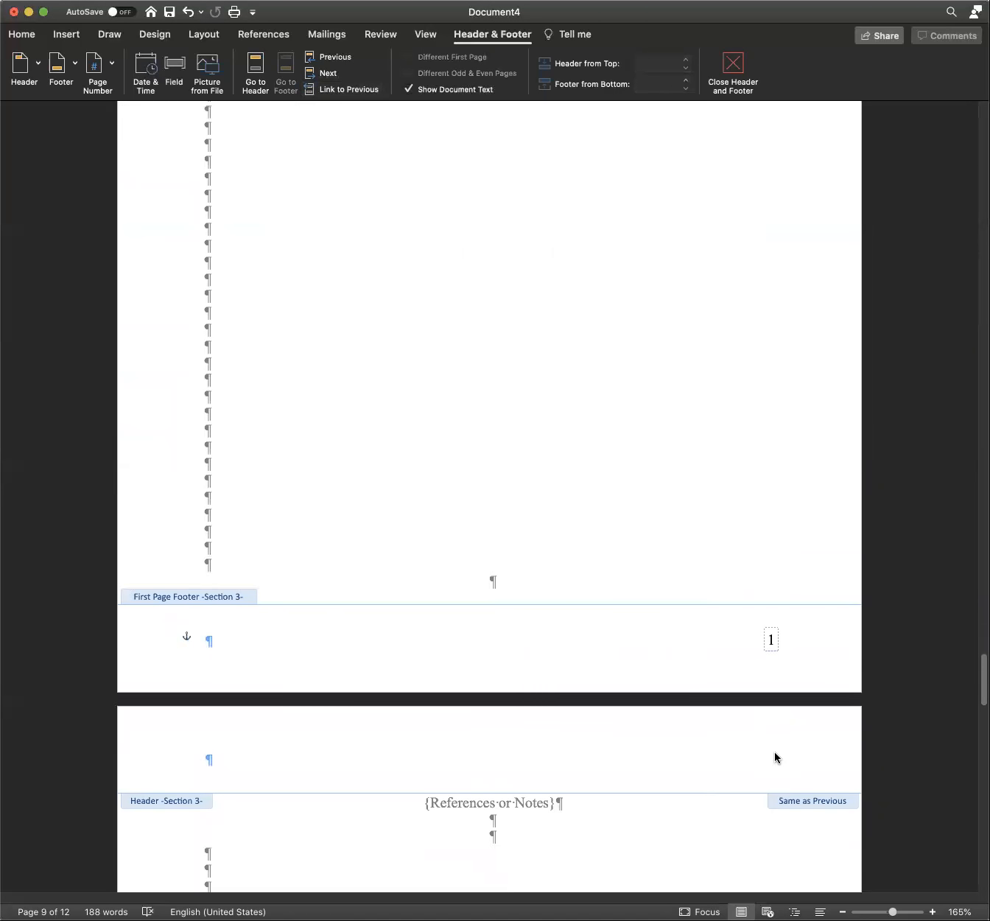
Step: Unlink the Section 3 footer on the {References or Notes} page from the previous section
{"action": "scroll", "coordinate": [773, 750], "scroll_direction": "up", "scroll_amount": 7}
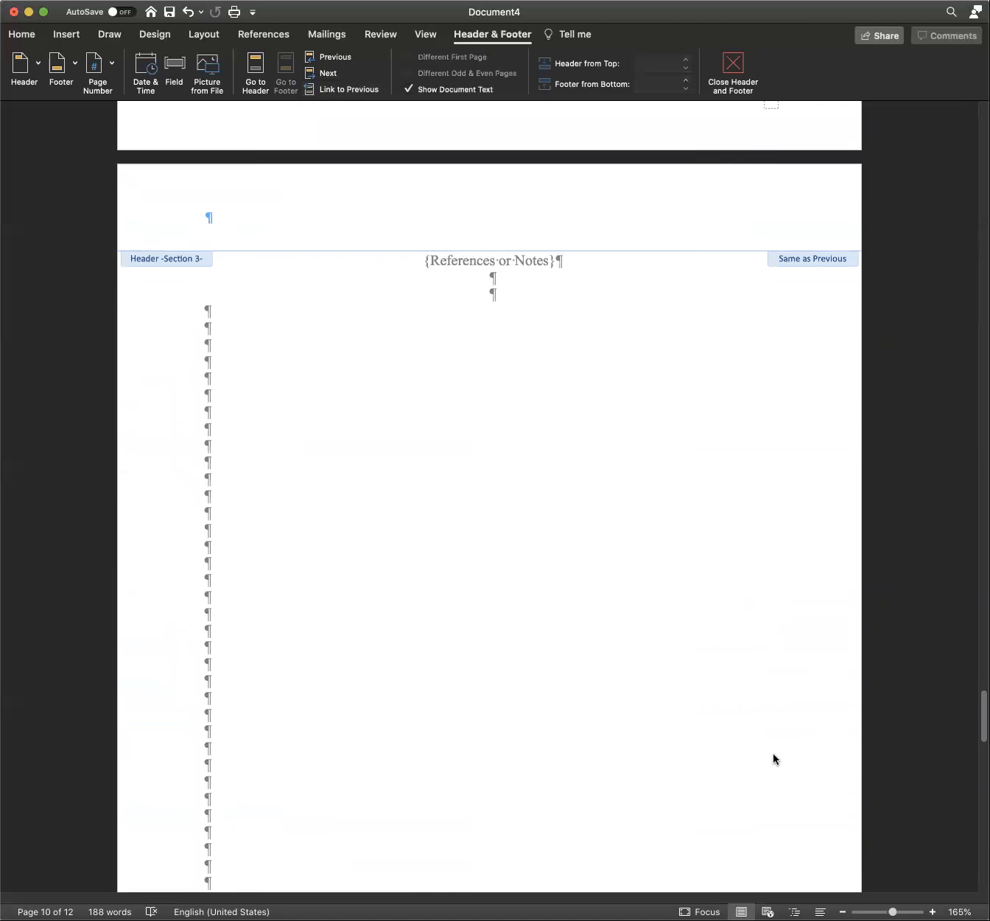
{"action": "scroll", "coordinate": [771, 749], "scroll_direction": "down", "scroll_amount": 5}
{"action": "scroll", "coordinate": [771, 750], "scroll_direction": "down", "scroll_amount": 5}
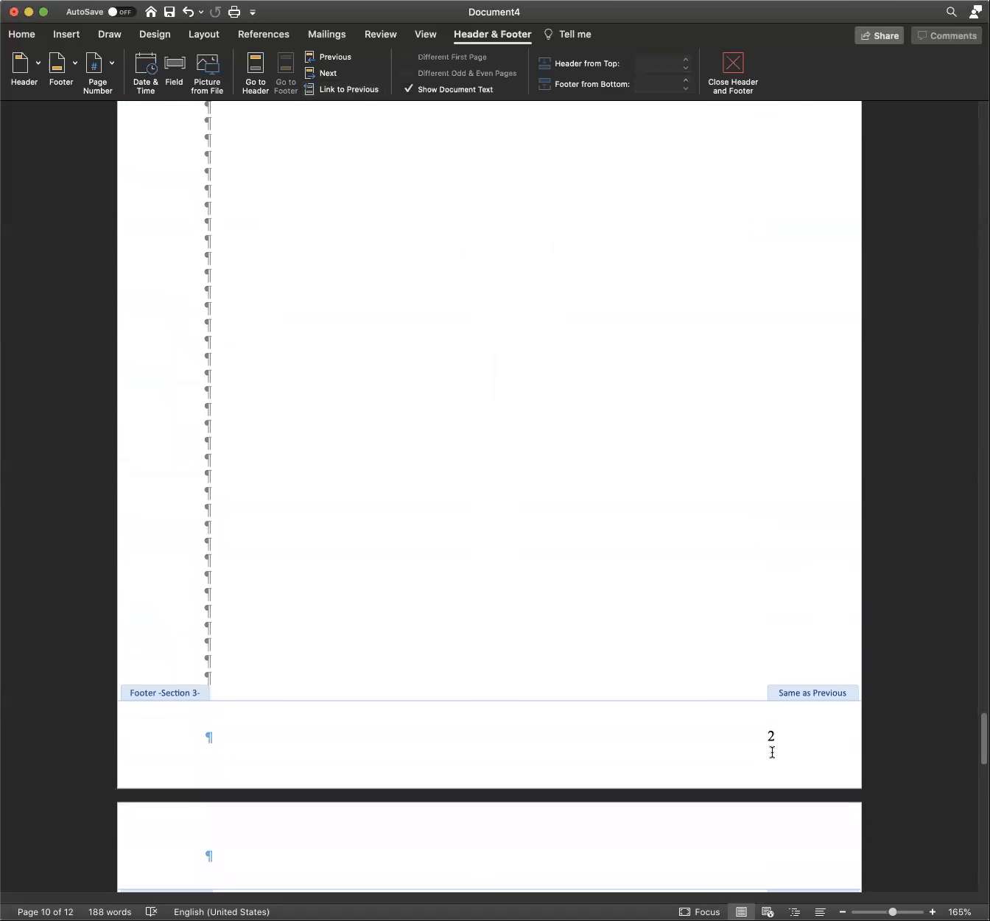
{"action": "left_click", "coordinate": [771, 737]}
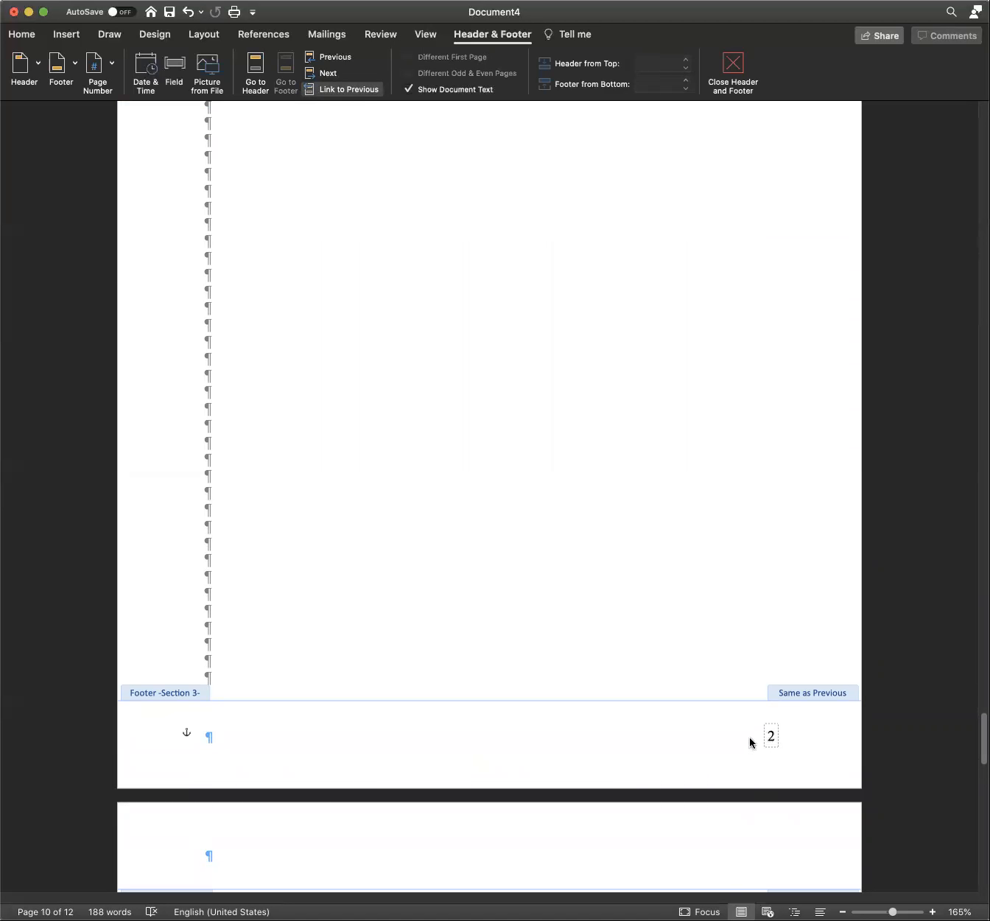
{"action": "left_click", "coordinate": [341, 90]}
Step: Check the Section 3 footer page numbers and their section links on the Bibliography and Appendices pages
{"action": "scroll", "coordinate": [772, 808], "scroll_direction": "down", "scroll_amount": 15}
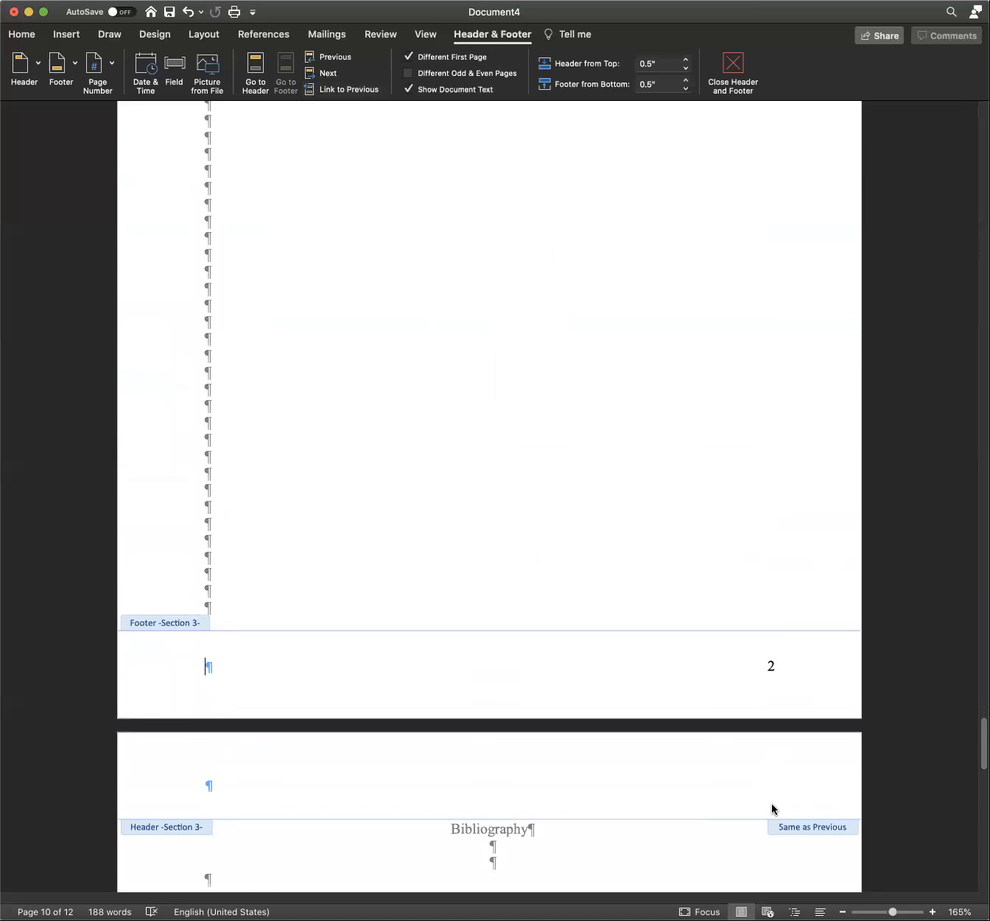
{"action": "scroll", "coordinate": [771, 811], "scroll_direction": "down", "scroll_amount": 5}
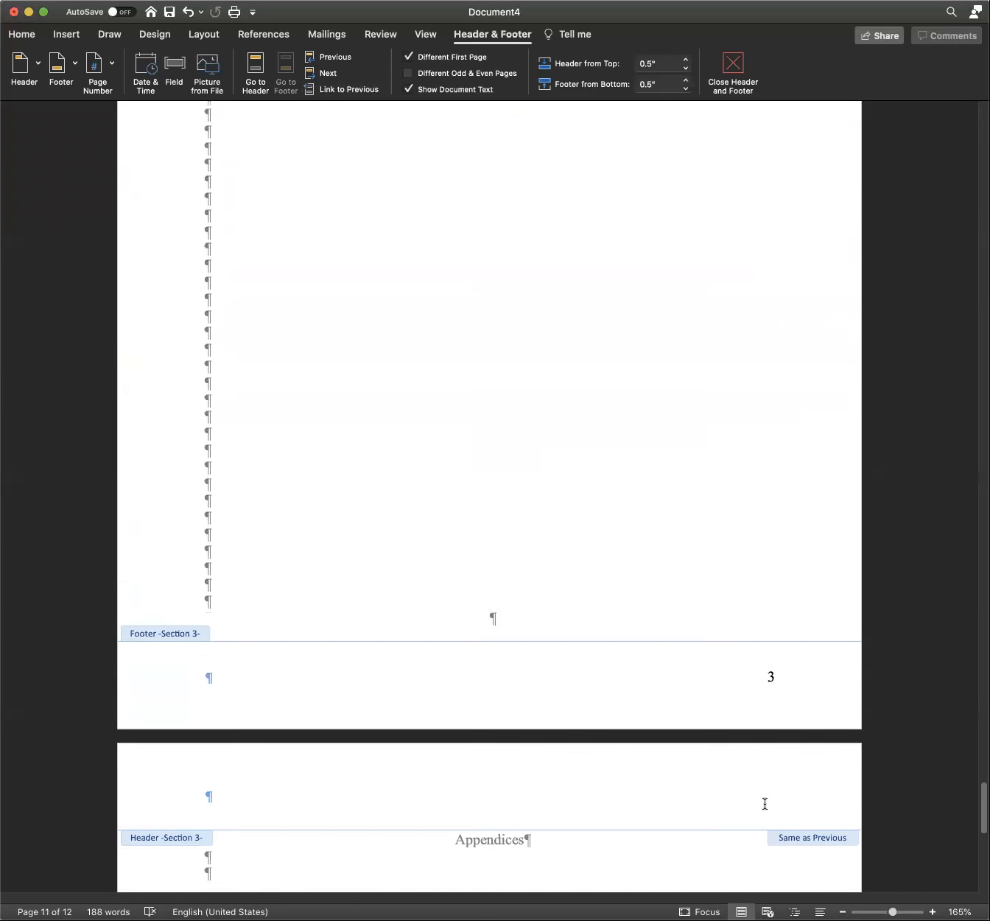
{"action": "left_click", "coordinate": [771, 658]}
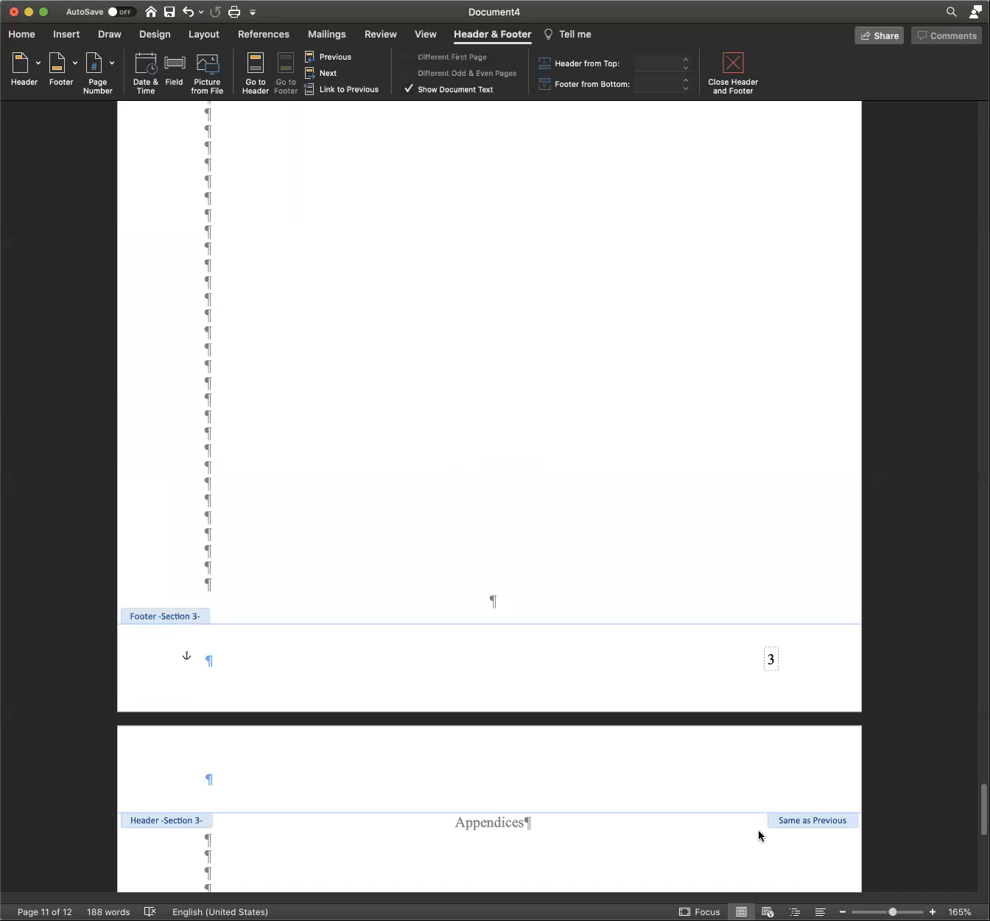
{"action": "scroll", "coordinate": [759, 836], "scroll_direction": "down", "scroll_amount": 10}
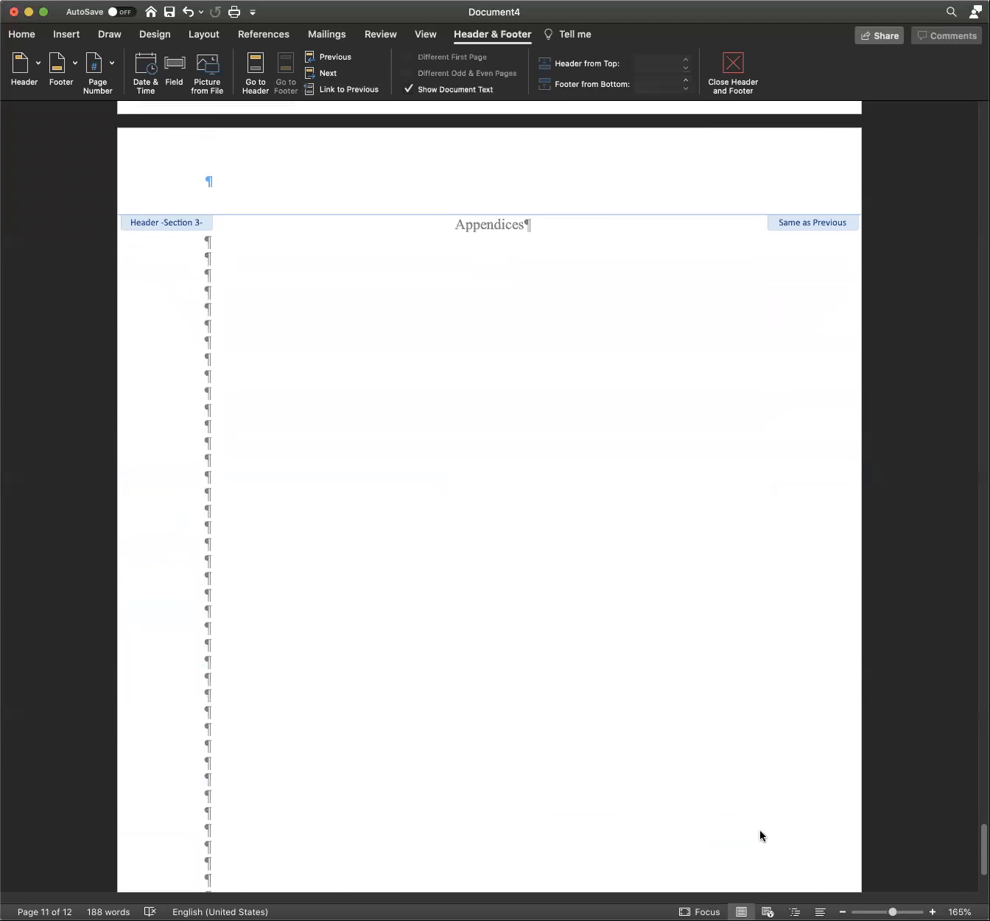
{"action": "scroll", "coordinate": [760, 835], "scroll_direction": "down", "scroll_amount": 4}
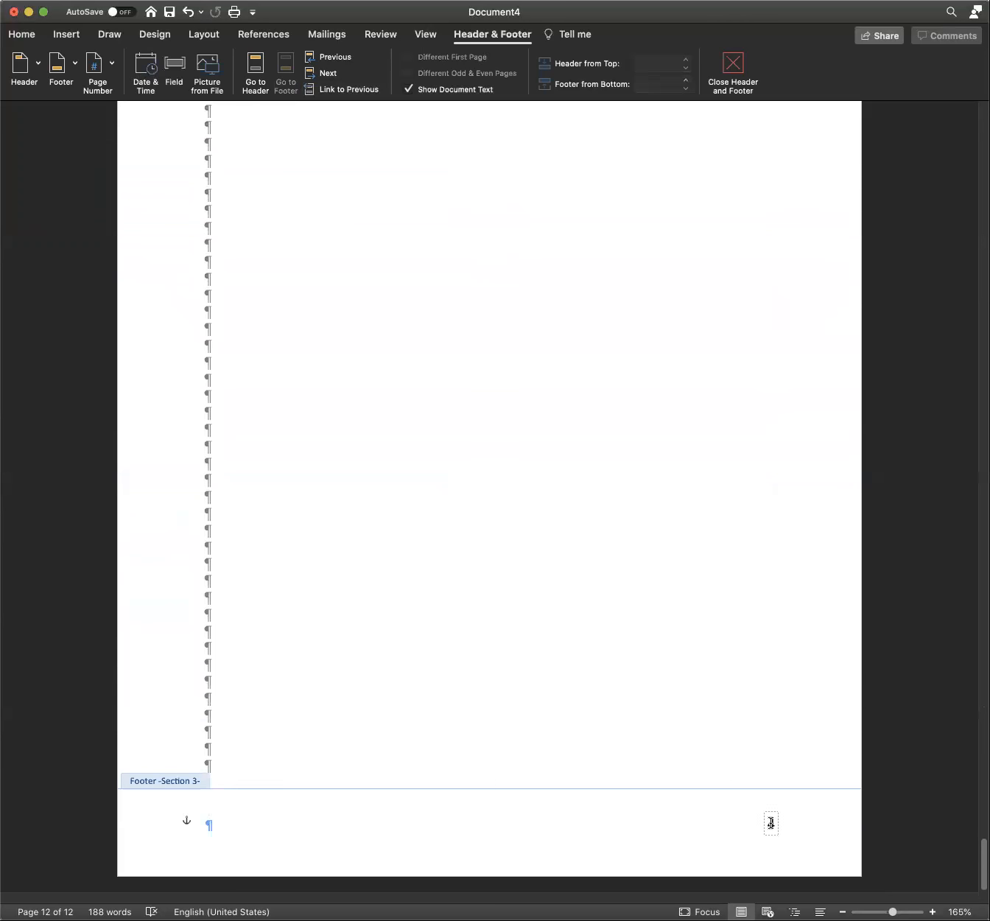
{"action": "scroll", "coordinate": [765, 736], "scroll_direction": "up", "scroll_amount": 4}
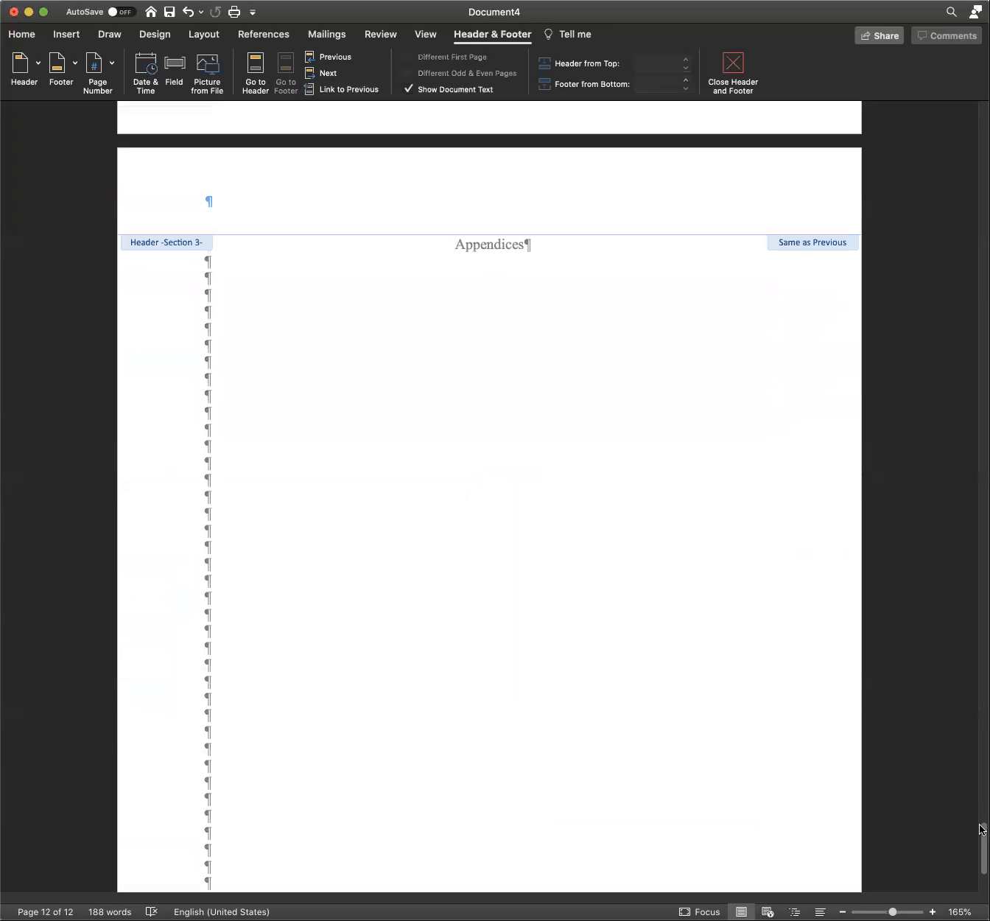
{"action": "scroll", "coordinate": [718, 718], "scroll_direction": "up", "scroll_amount": 1}
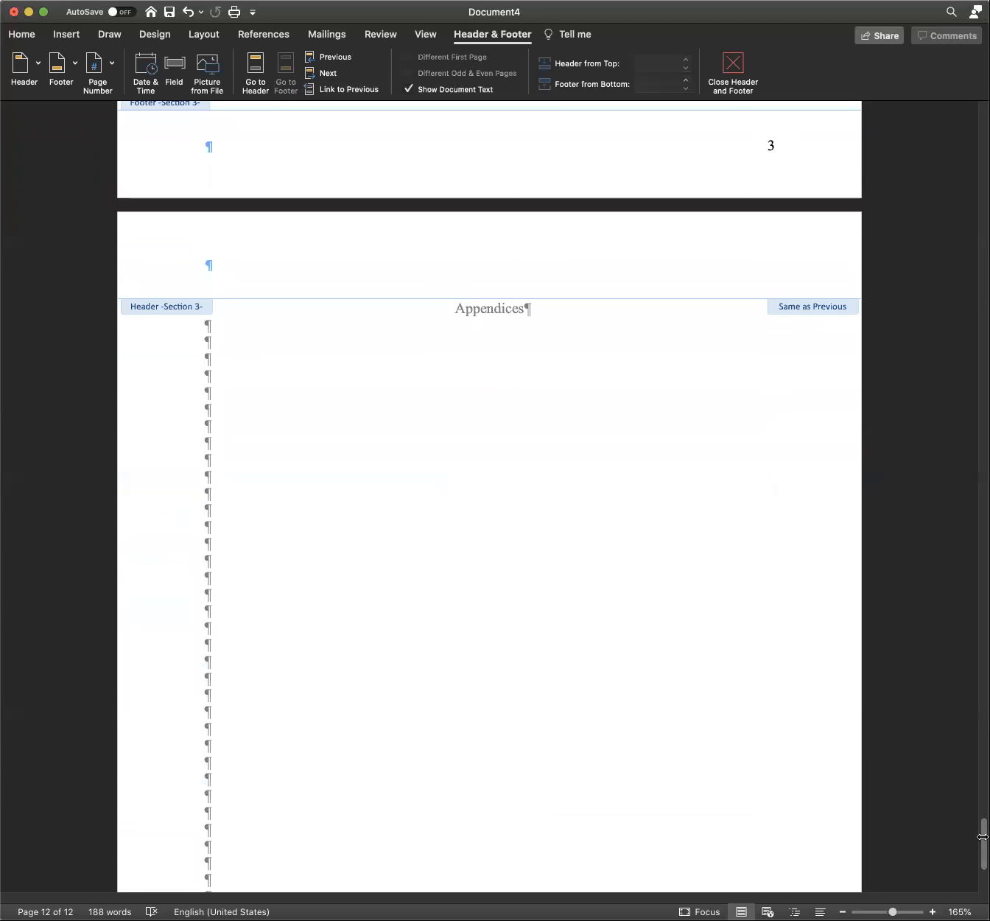
Step: Delete the page number from the title page's First Page Footer in Section 1
{"action": "left_click_drag", "start_coordinate": [981, 841], "coordinate": [889, 337]}
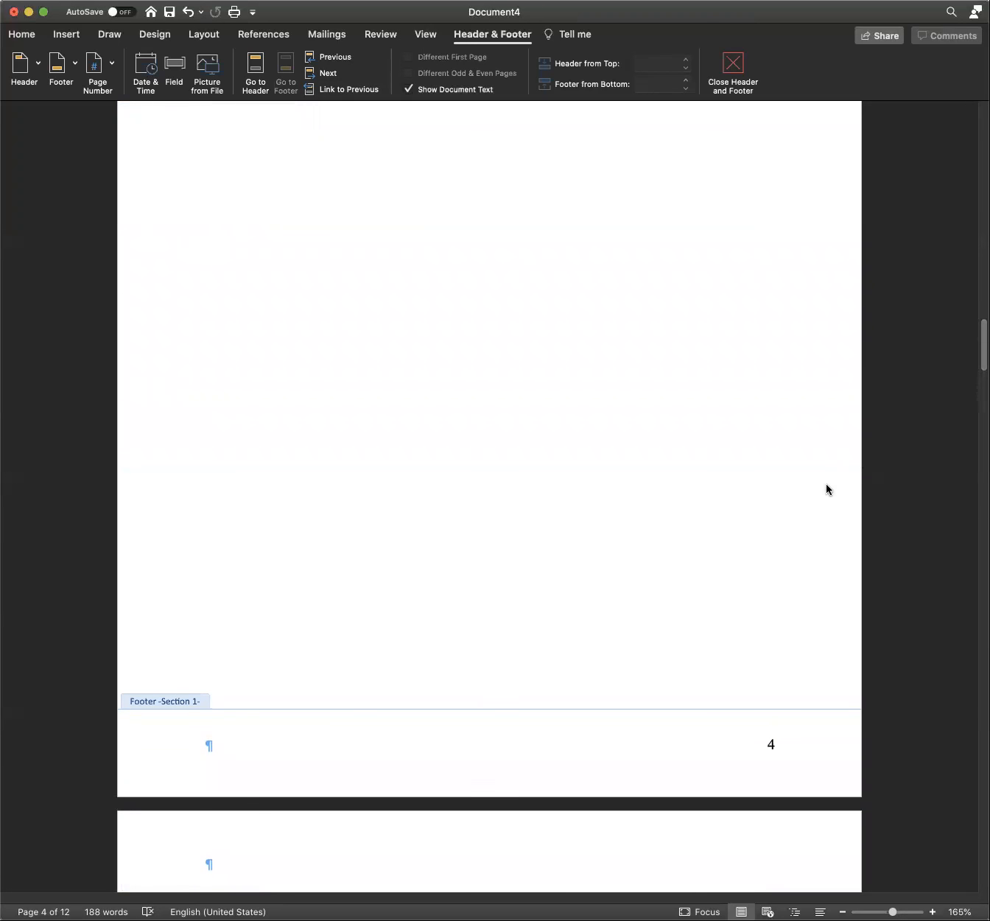
{"action": "scroll", "coordinate": [814, 501], "scroll_direction": "up", "scroll_amount": 10}
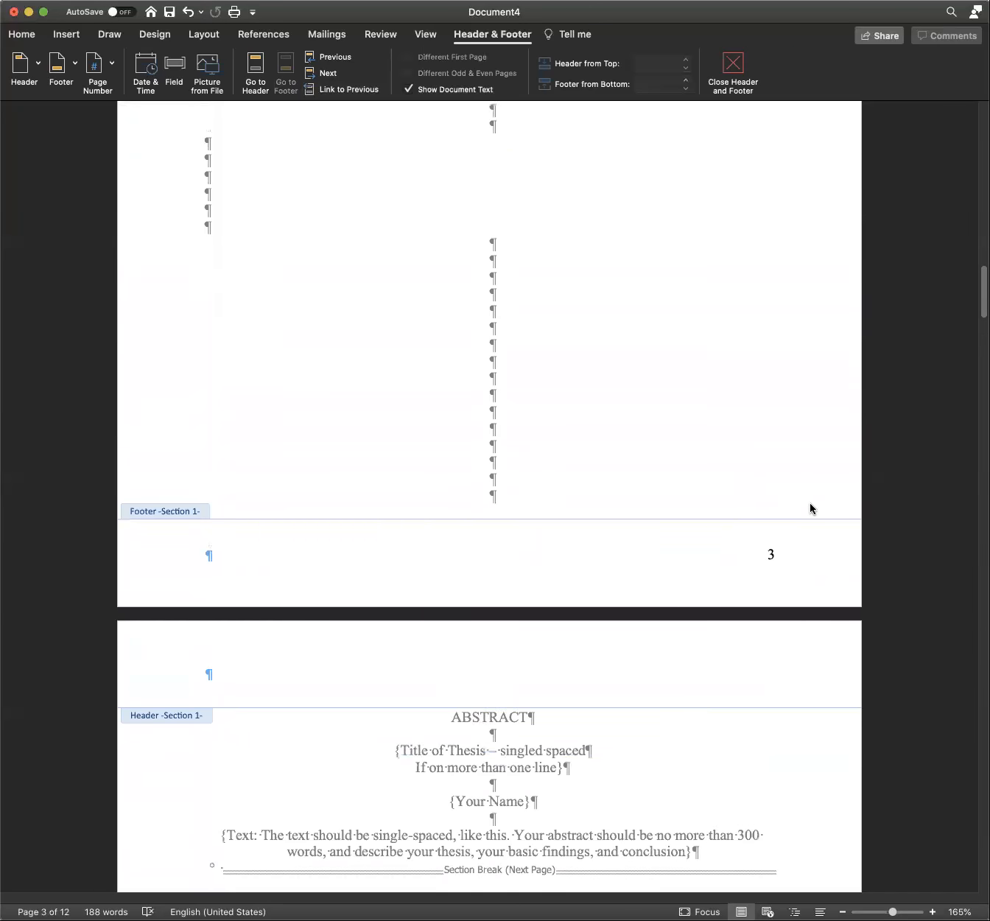
{"action": "scroll", "coordinate": [811, 508], "scroll_direction": "up", "scroll_amount": 10}
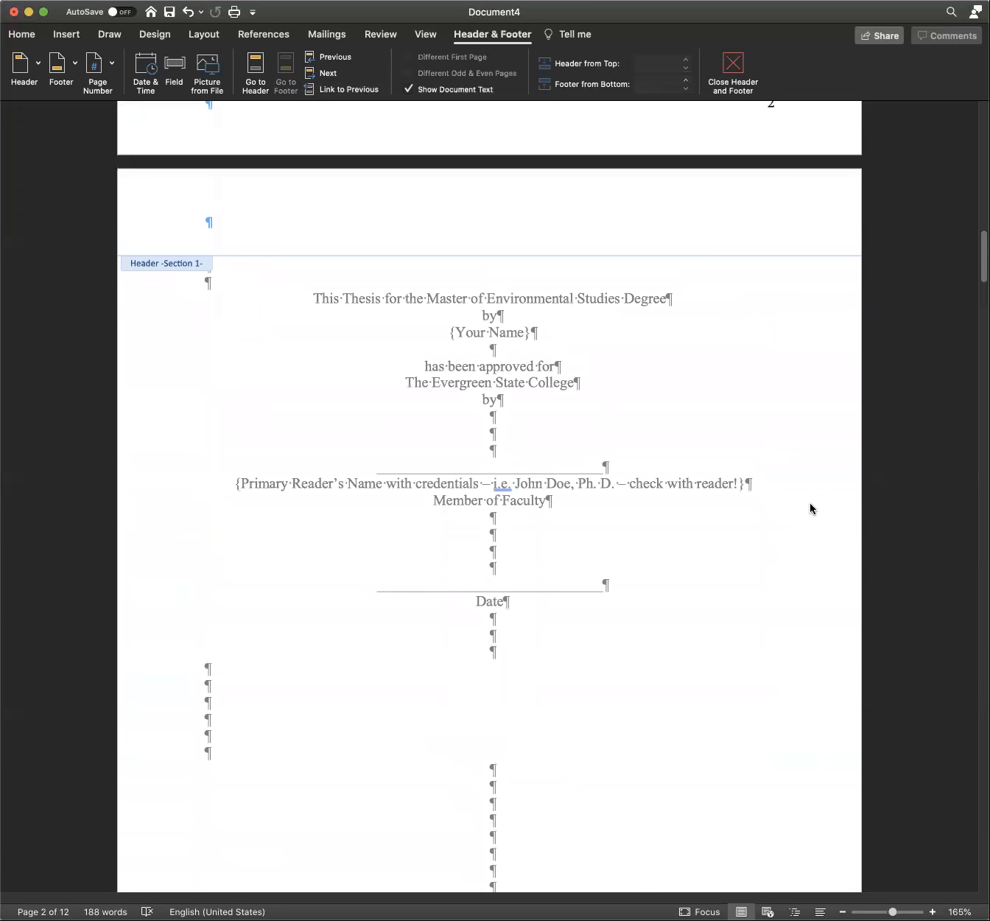
{"action": "scroll", "coordinate": [811, 504], "scroll_direction": "up", "scroll_amount": 10}
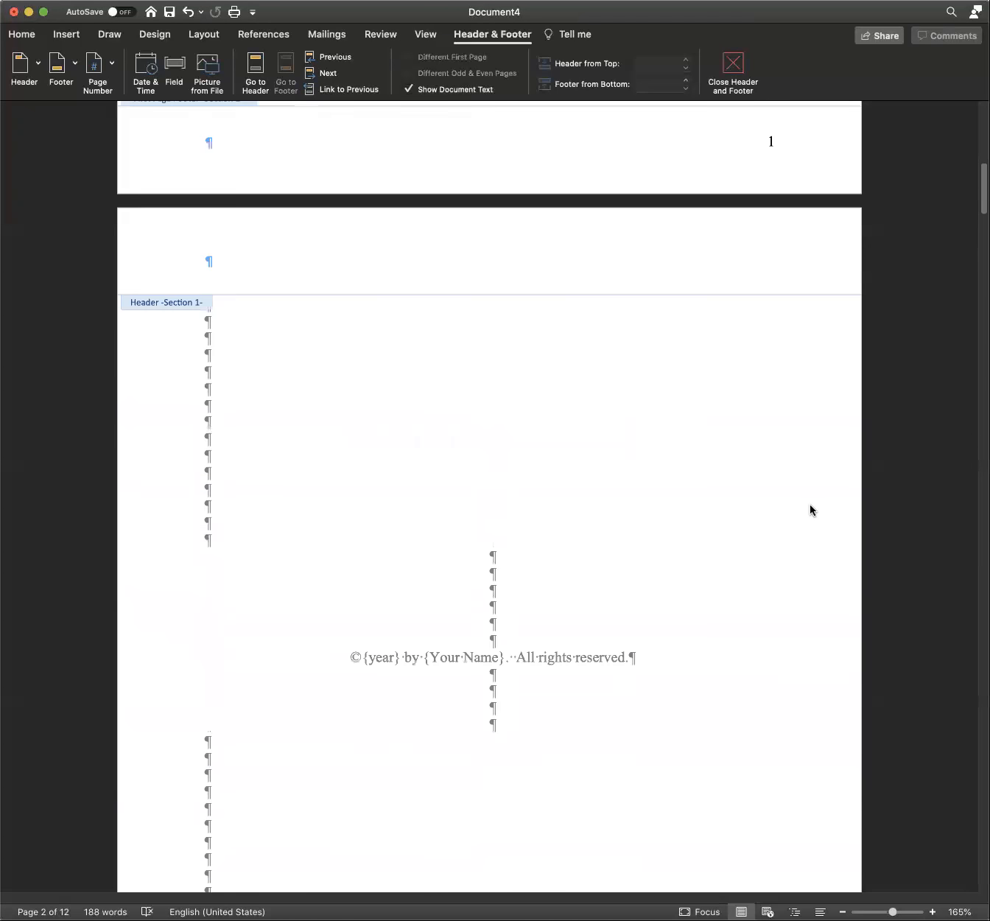
{"action": "scroll", "coordinate": [807, 510], "scroll_direction": "up", "scroll_amount": 10}
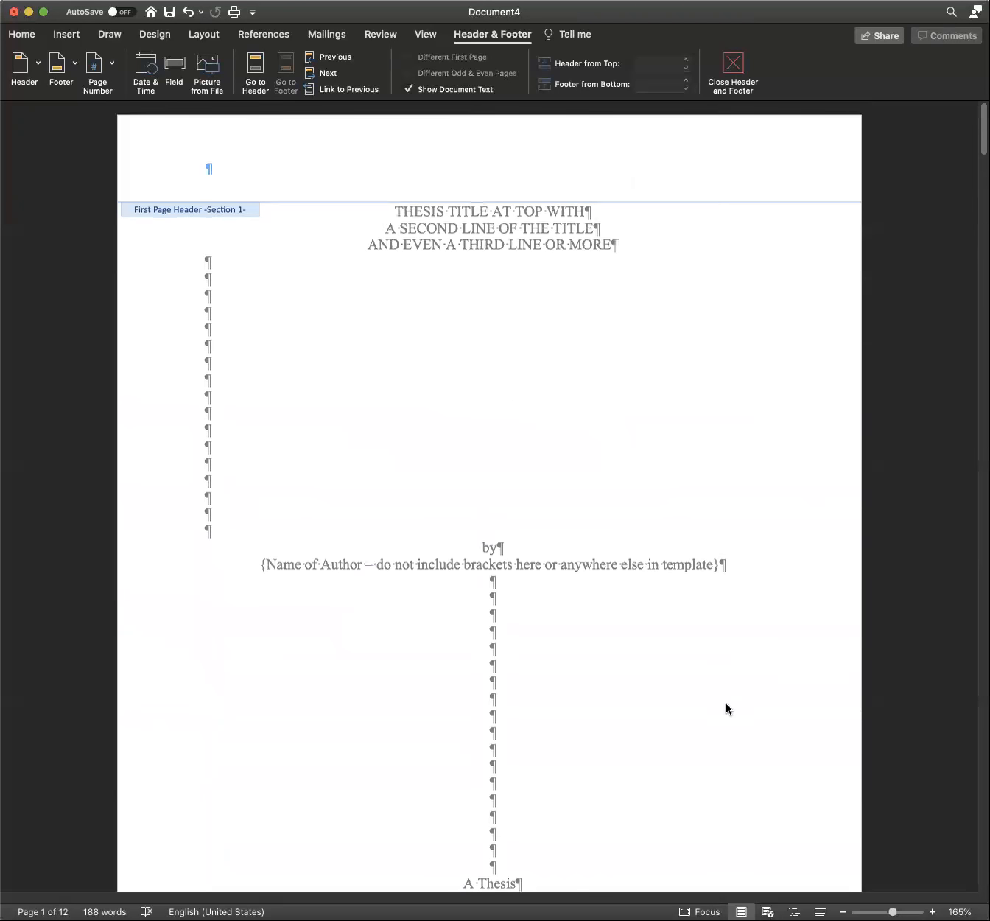
{"action": "scroll", "coordinate": [751, 719], "scroll_direction": "down", "scroll_amount": 5}
{"action": "left_click", "coordinate": [777, 733]}
{"action": "left_click", "coordinate": [772, 740]}
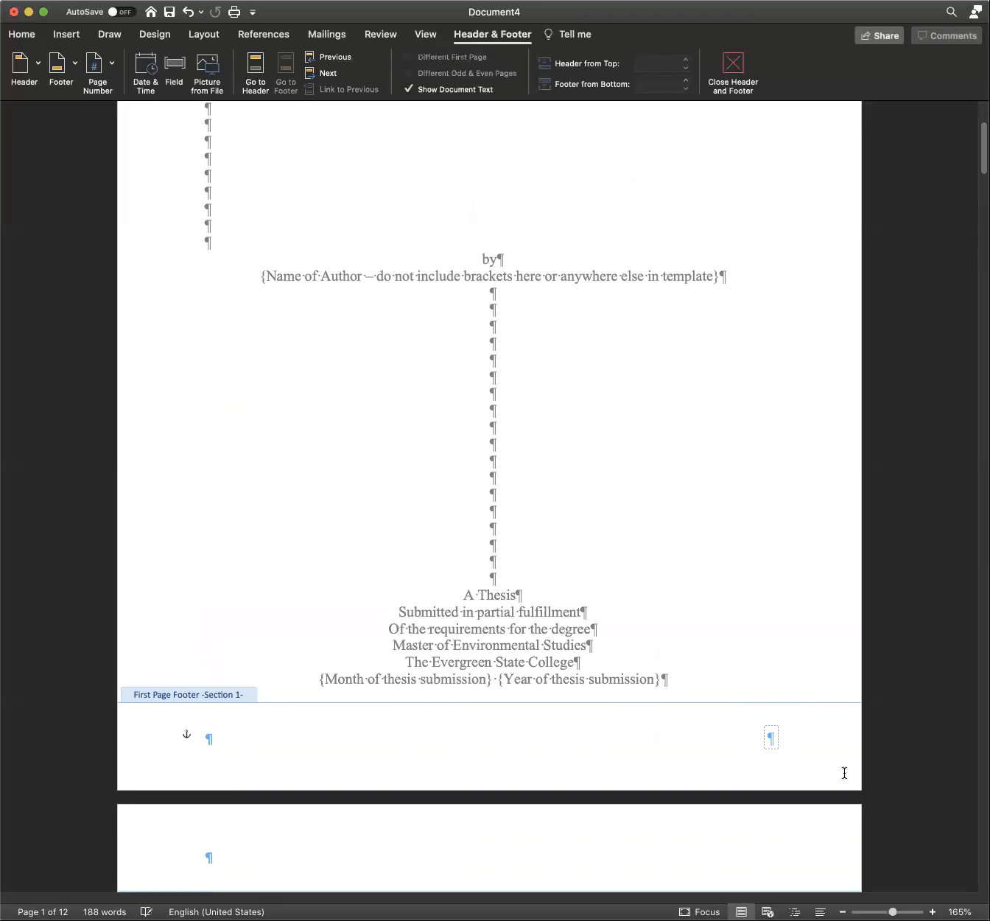
Step: Delete the page number from the regular Section 1 footer on the copyright page
{"action": "scroll", "coordinate": [717, 775], "scroll_direction": "down", "scroll_amount": 10}
{"action": "scroll", "coordinate": [718, 780], "scroll_direction": "down", "scroll_amount": 5}
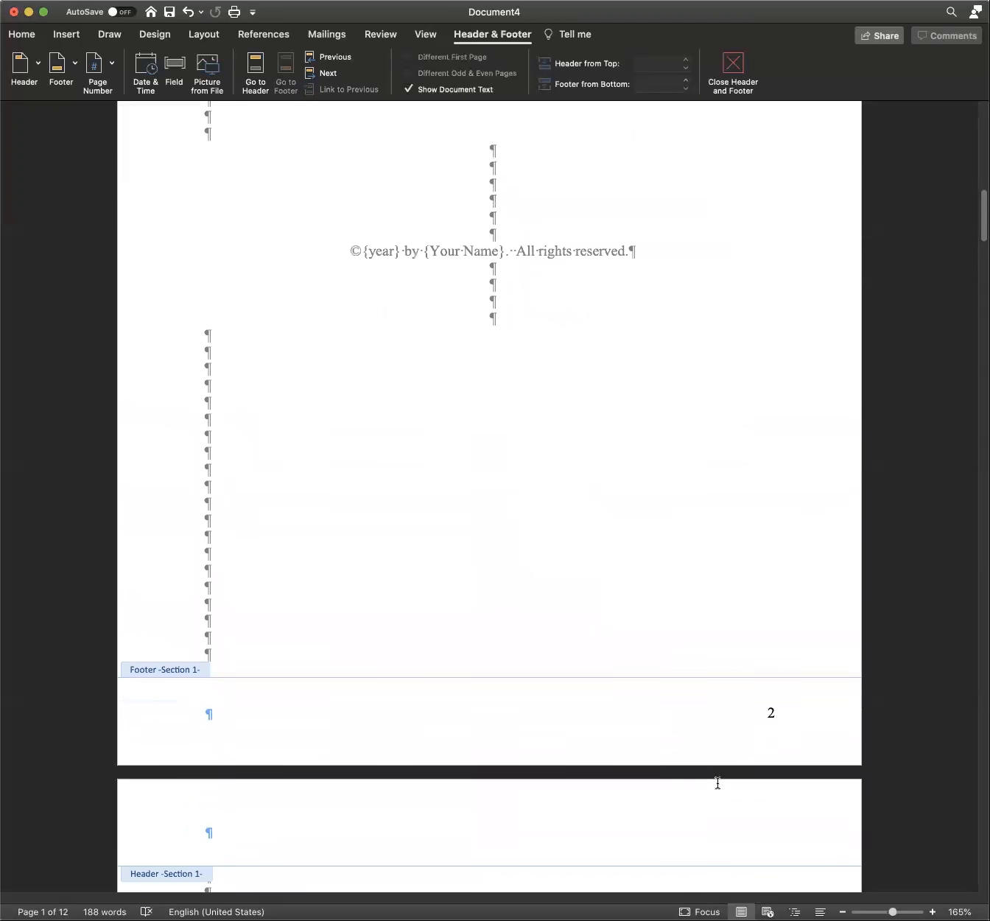
{"action": "left_click", "coordinate": [771, 702]}
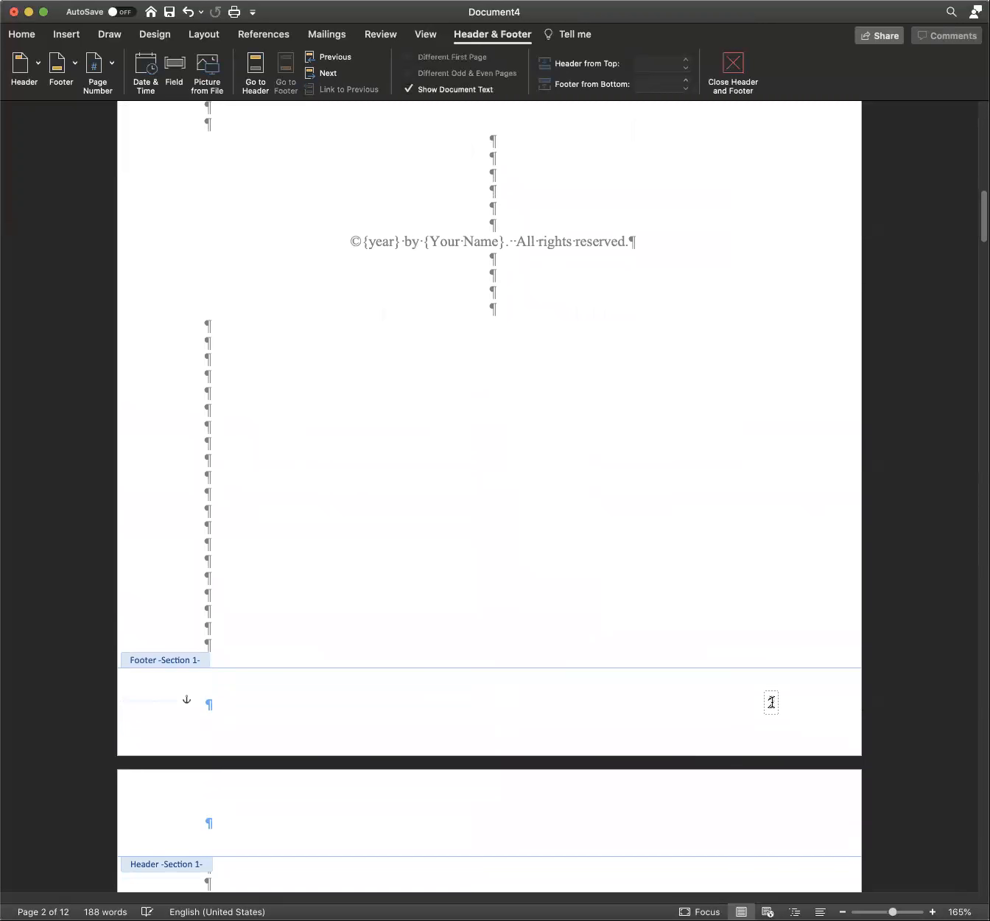
{"action": "scroll", "coordinate": [751, 760], "scroll_direction": "down", "scroll_amount": 10}
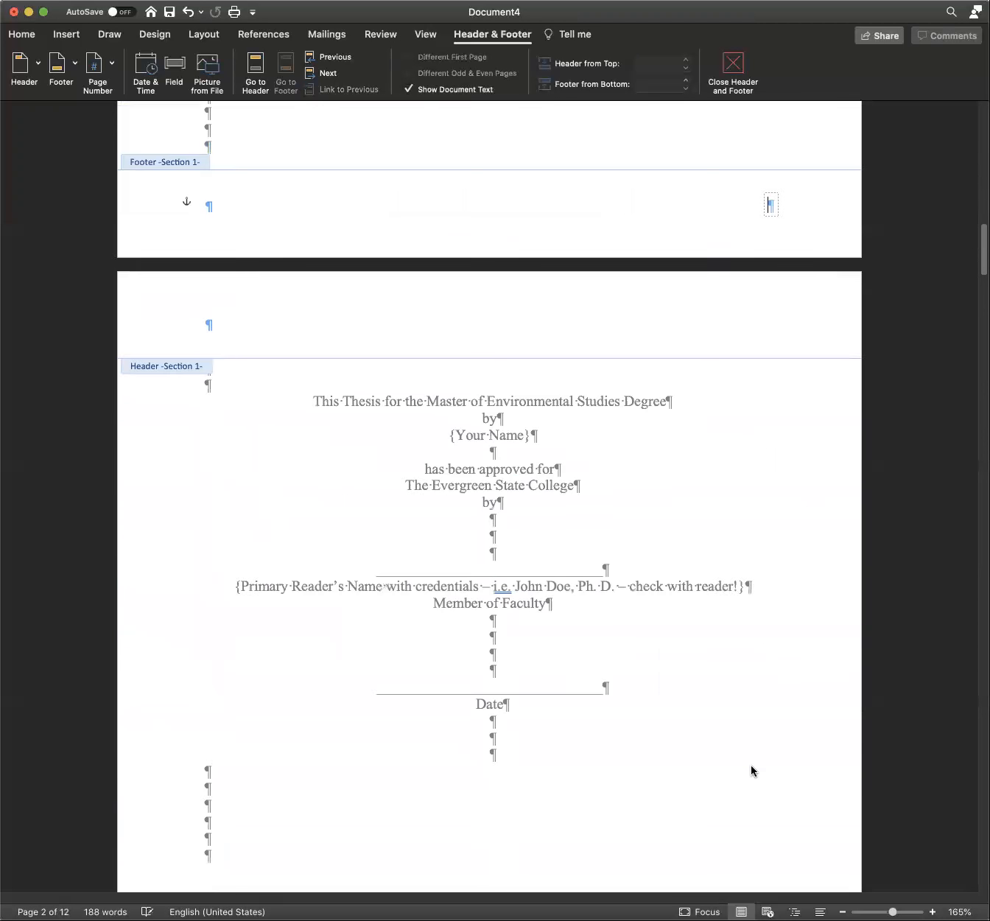
Step: Check the footer page numbers from the approval page through the Abstract and Table of Contents to the document's last page
{"action": "scroll", "coordinate": [766, 772], "scroll_direction": "down", "scroll_amount": 5}
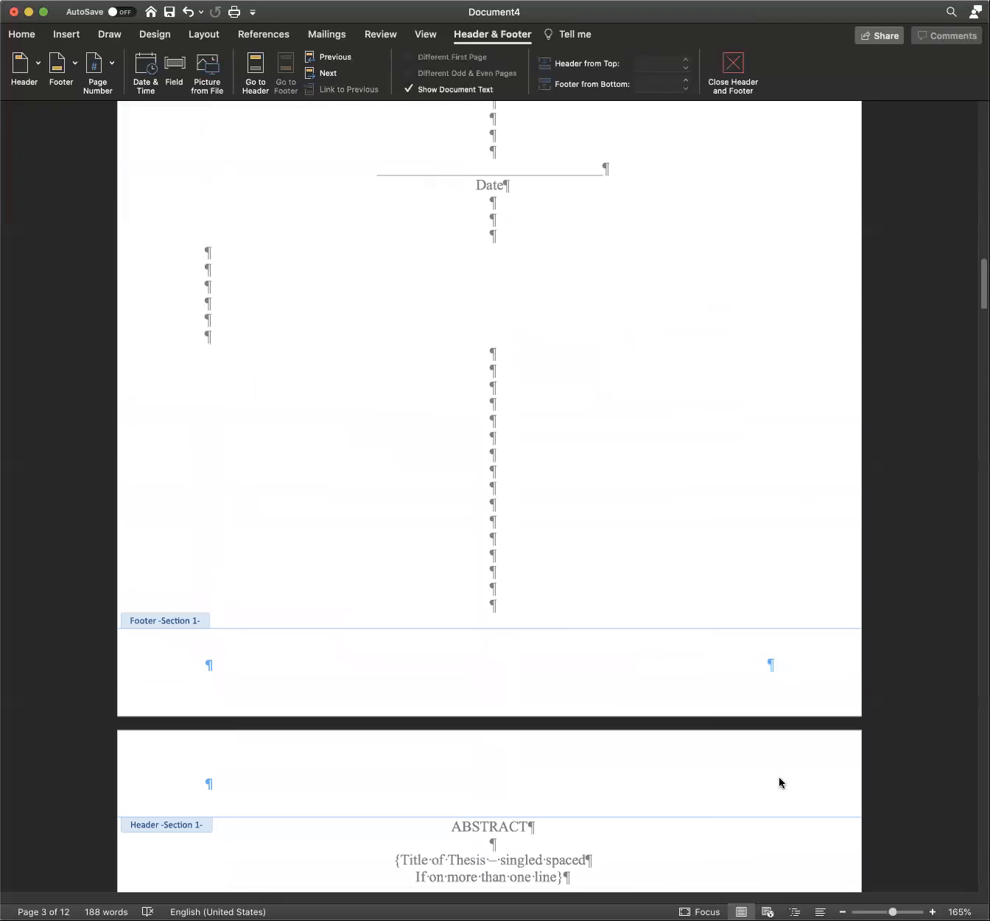
{"action": "scroll", "coordinate": [780, 781], "scroll_direction": "down", "scroll_amount": 5}
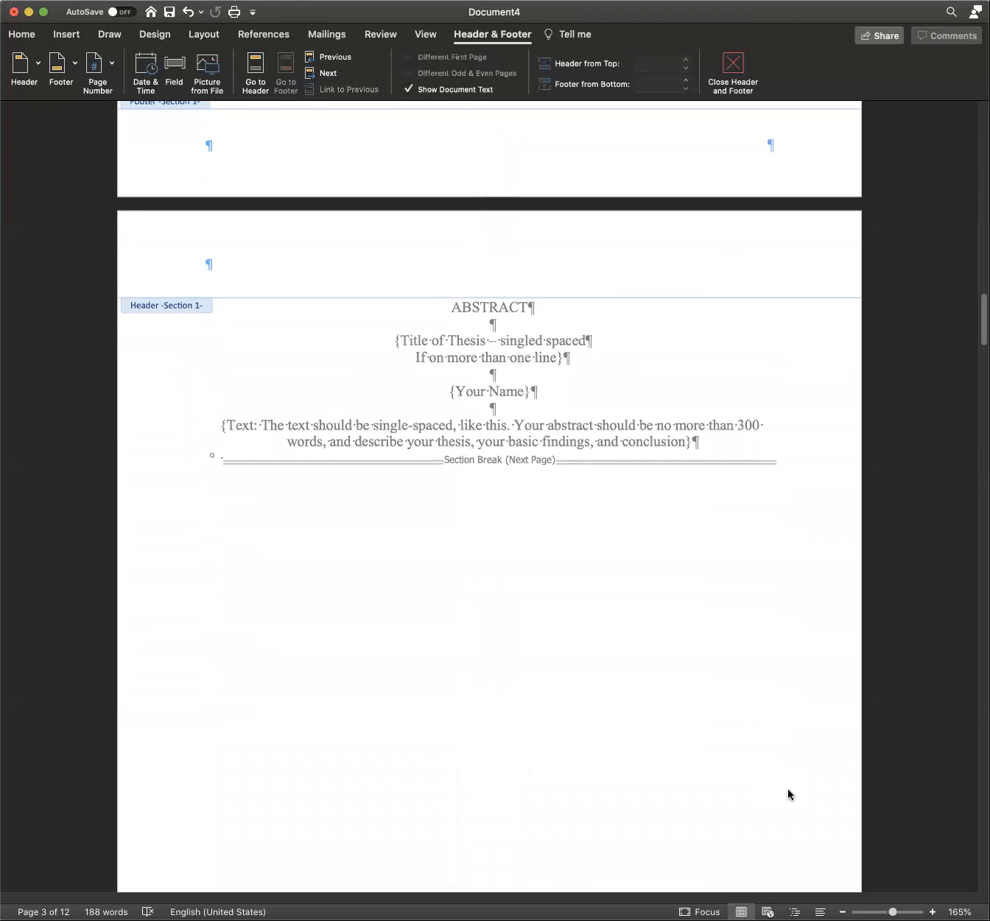
{"action": "scroll", "coordinate": [787, 788], "scroll_direction": "down", "scroll_amount": 5}
{"action": "scroll", "coordinate": [718, 742], "scroll_direction": "down", "scroll_amount": 1}
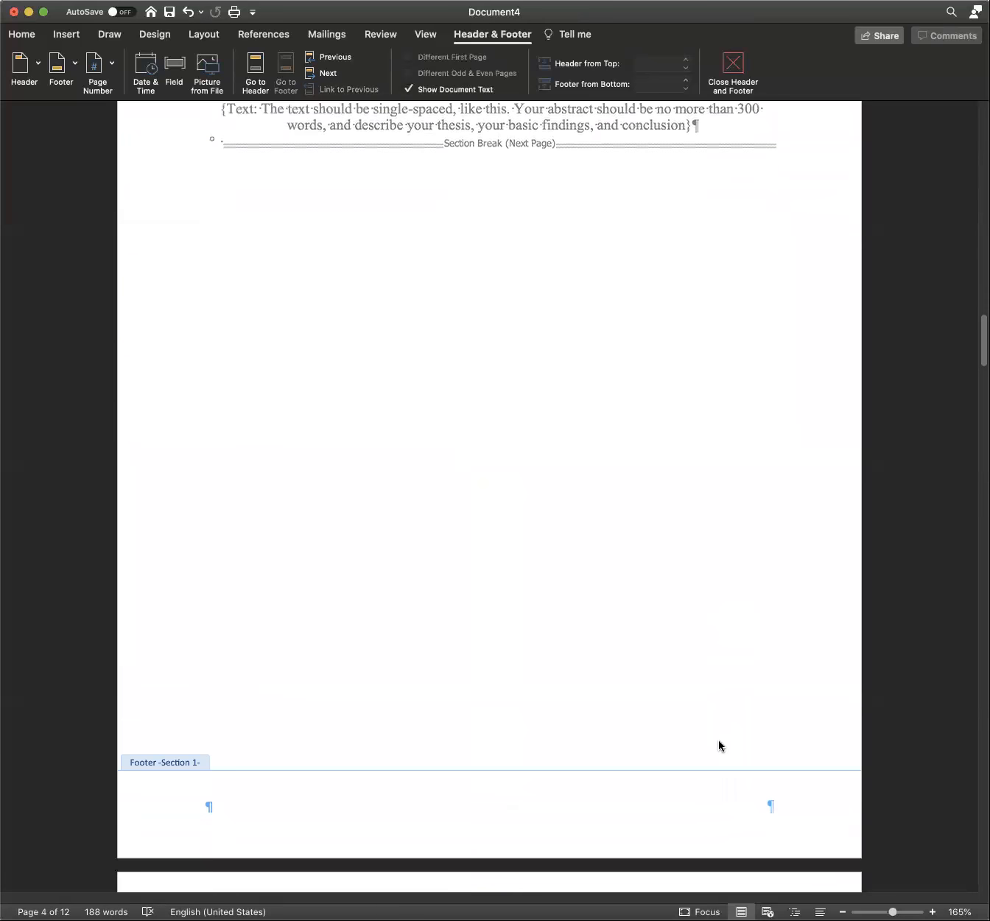
{"action": "scroll", "coordinate": [720, 745], "scroll_direction": "down", "scroll_amount": 4}
{"action": "scroll", "coordinate": [718, 749], "scroll_direction": "down", "scroll_amount": 5}
{"action": "scroll", "coordinate": [721, 757], "scroll_direction": "down", "scroll_amount": 10}
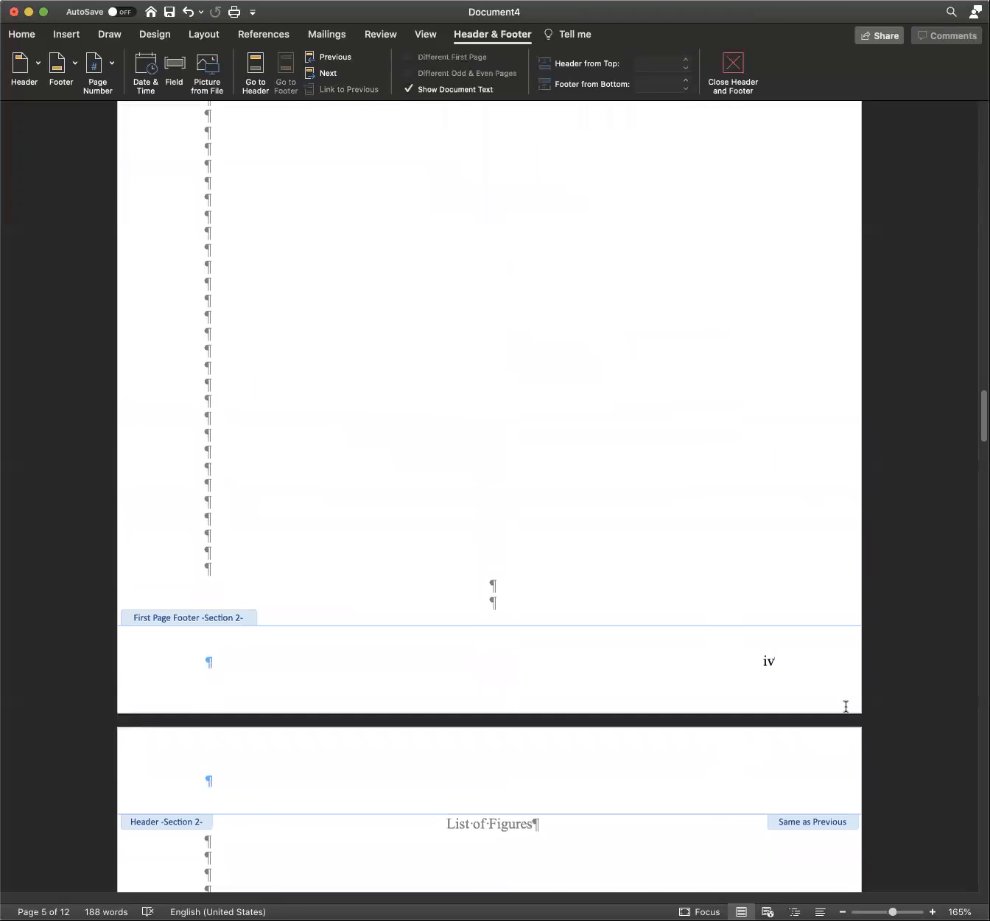
{"action": "left_click_drag", "start_coordinate": [982, 408], "coordinate": [986, 859]}
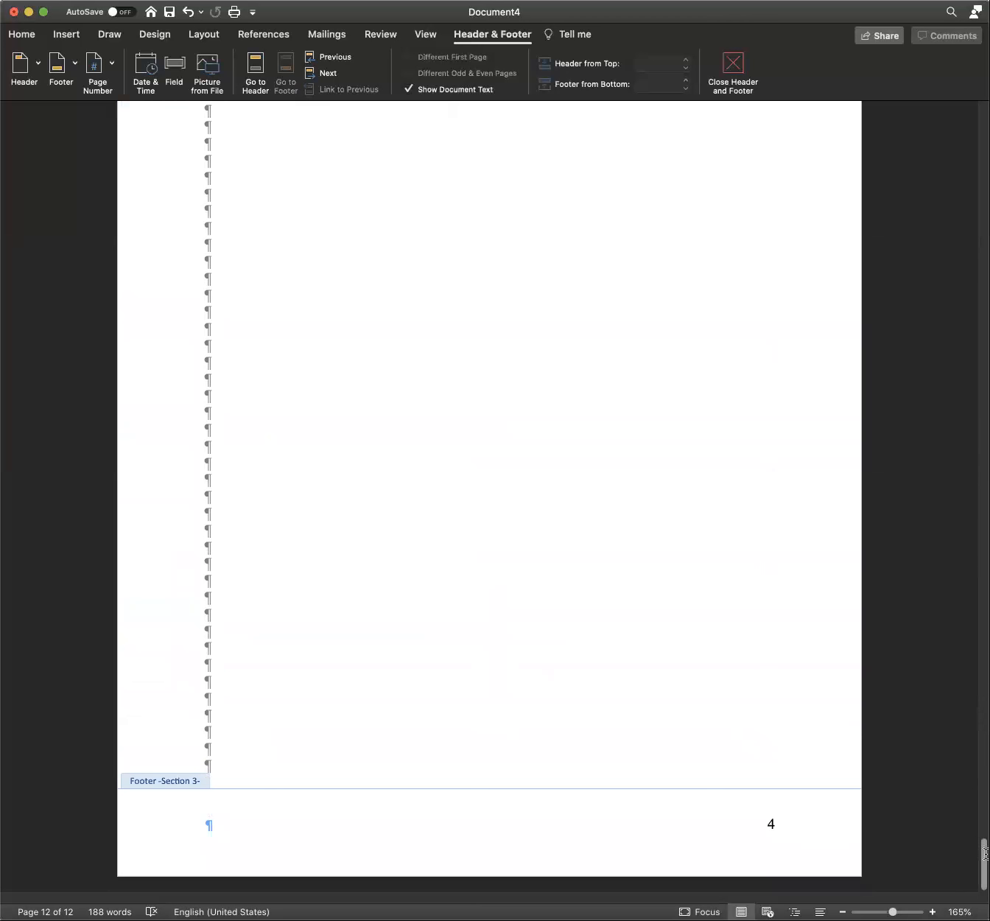
Step: Review the footers in reverse from the last page through the introduction and lists to the title page
{"action": "left_click_drag", "start_coordinate": [983, 854], "coordinate": [984, 668]}
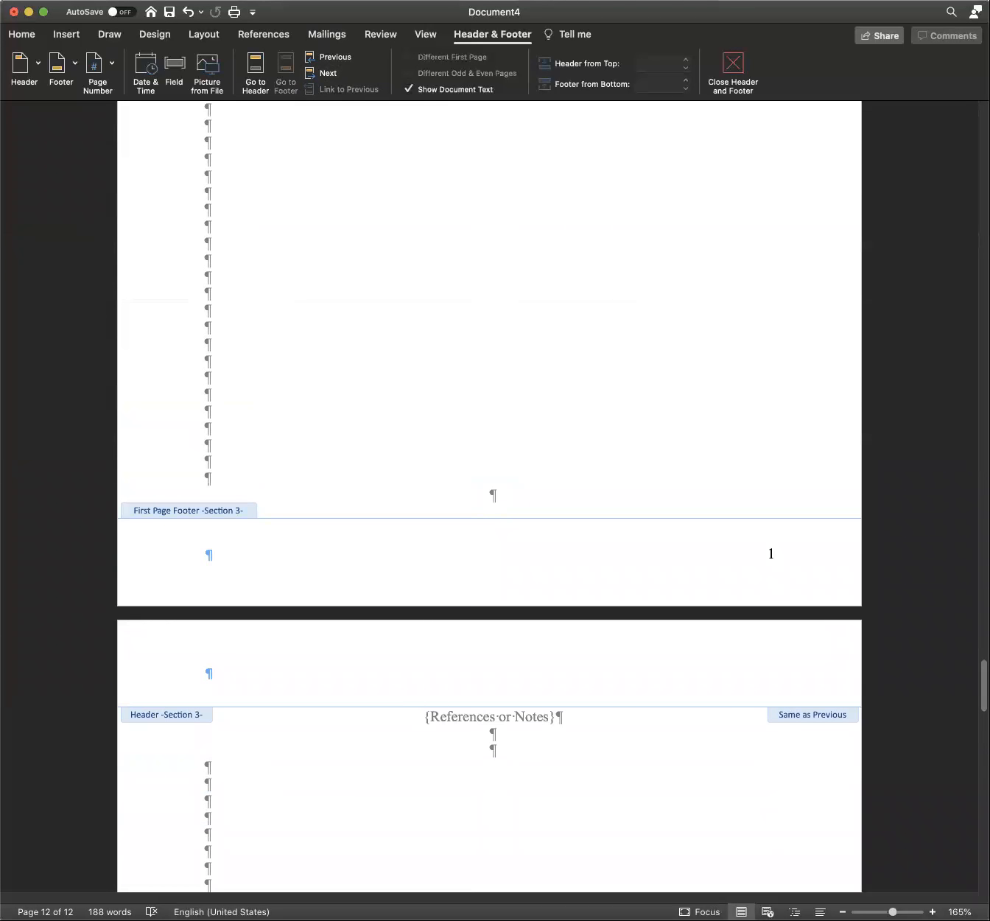
{"action": "scroll", "coordinate": [984, 656], "scroll_direction": "up", "scroll_amount": 15}
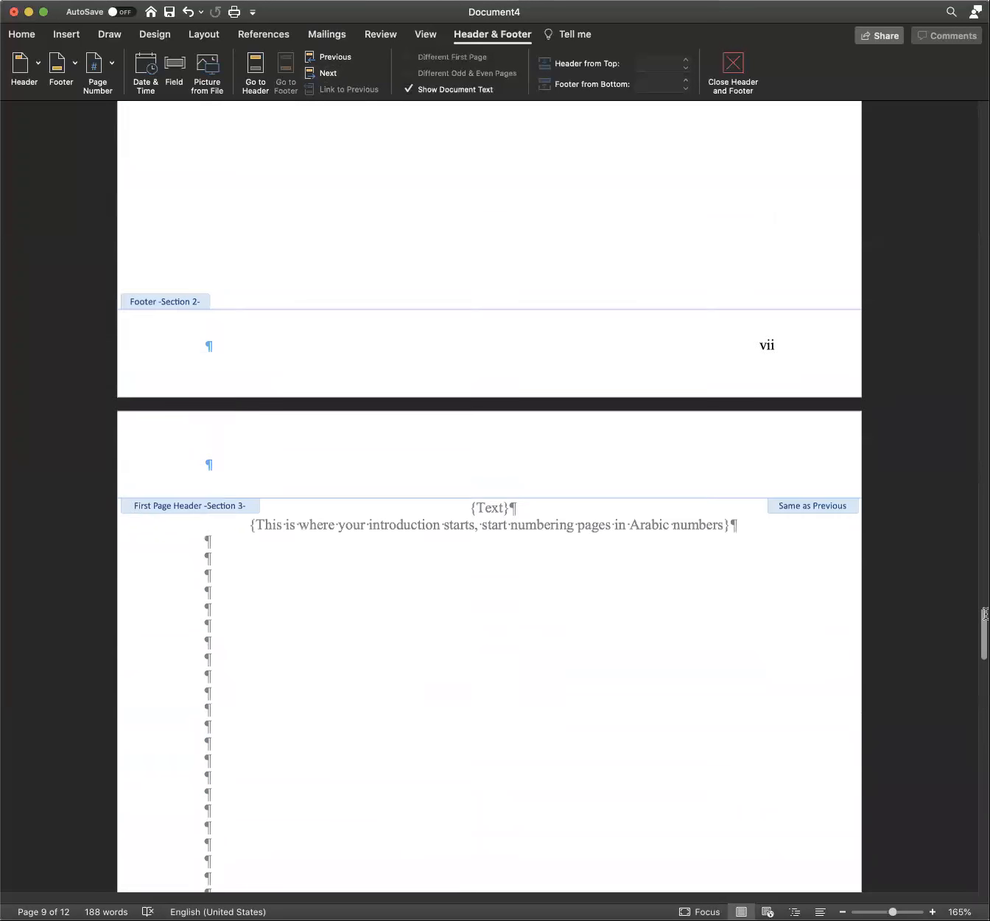
{"action": "scroll", "coordinate": [489, 494], "scroll_direction": "up", "scroll_amount": 15}
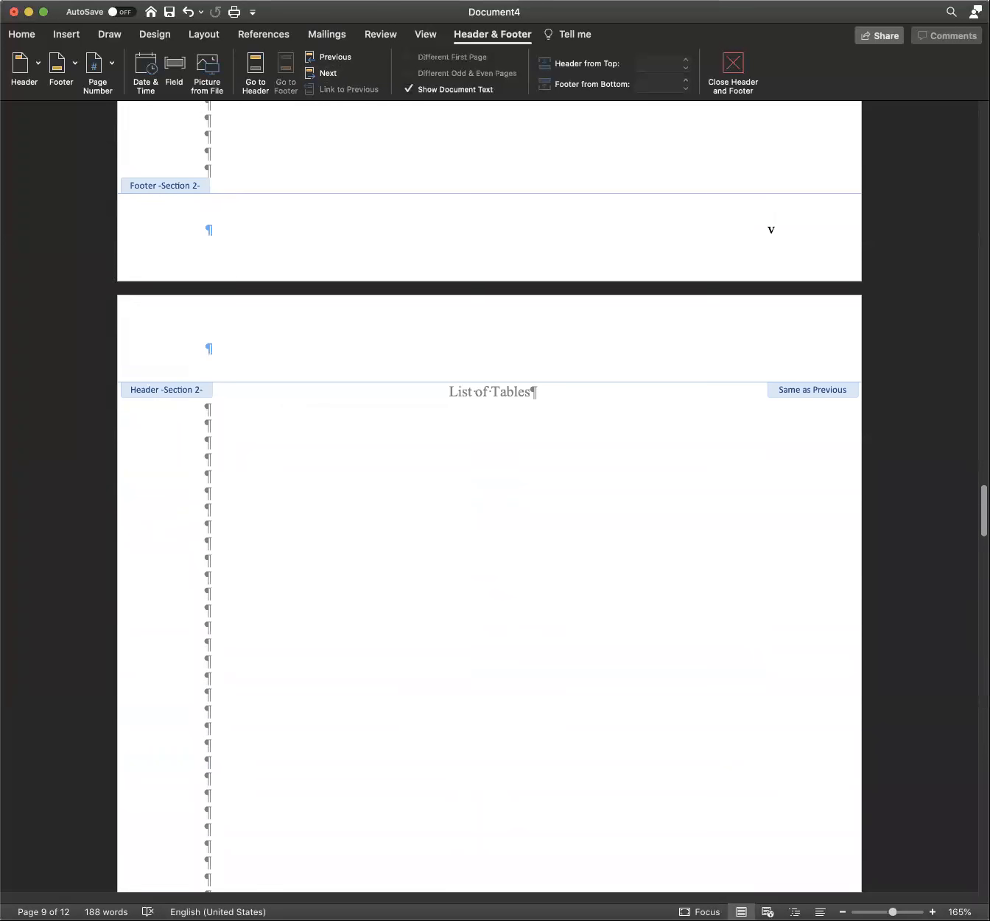
{"action": "scroll", "coordinate": [488, 494], "scroll_direction": "up", "scroll_amount": 15}
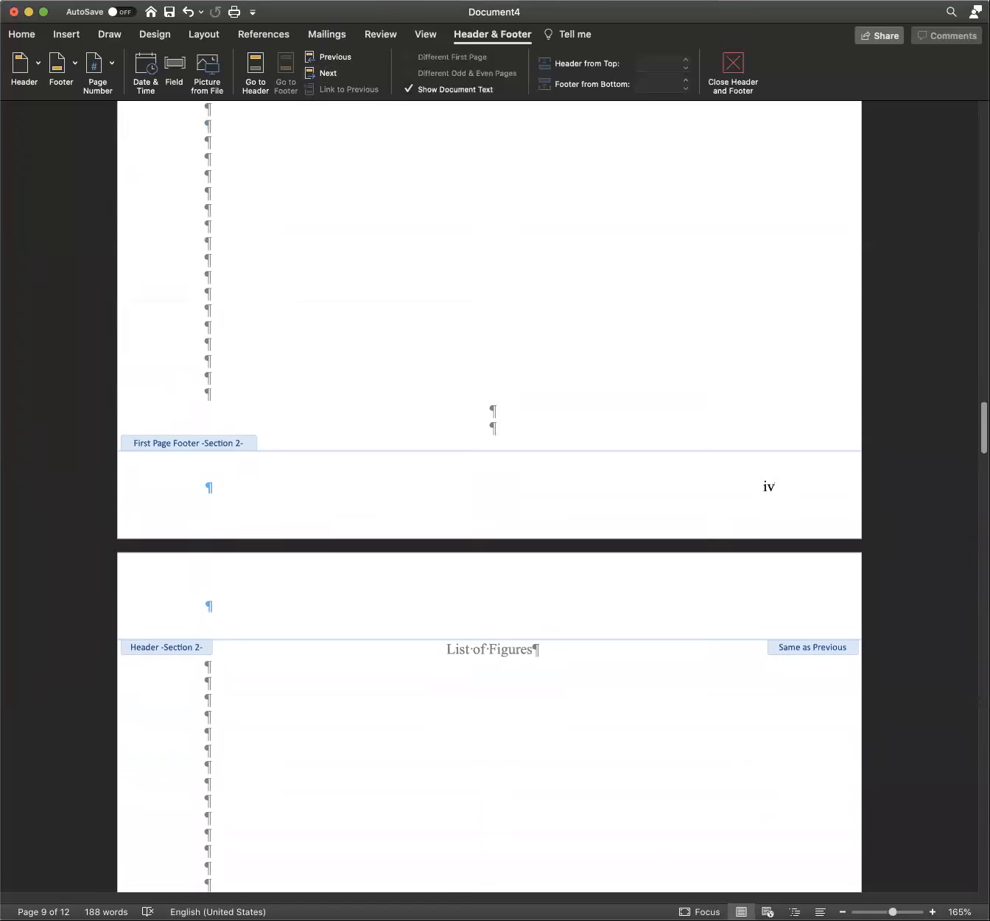
{"action": "scroll", "coordinate": [488, 492], "scroll_direction": "up", "scroll_amount": 15}
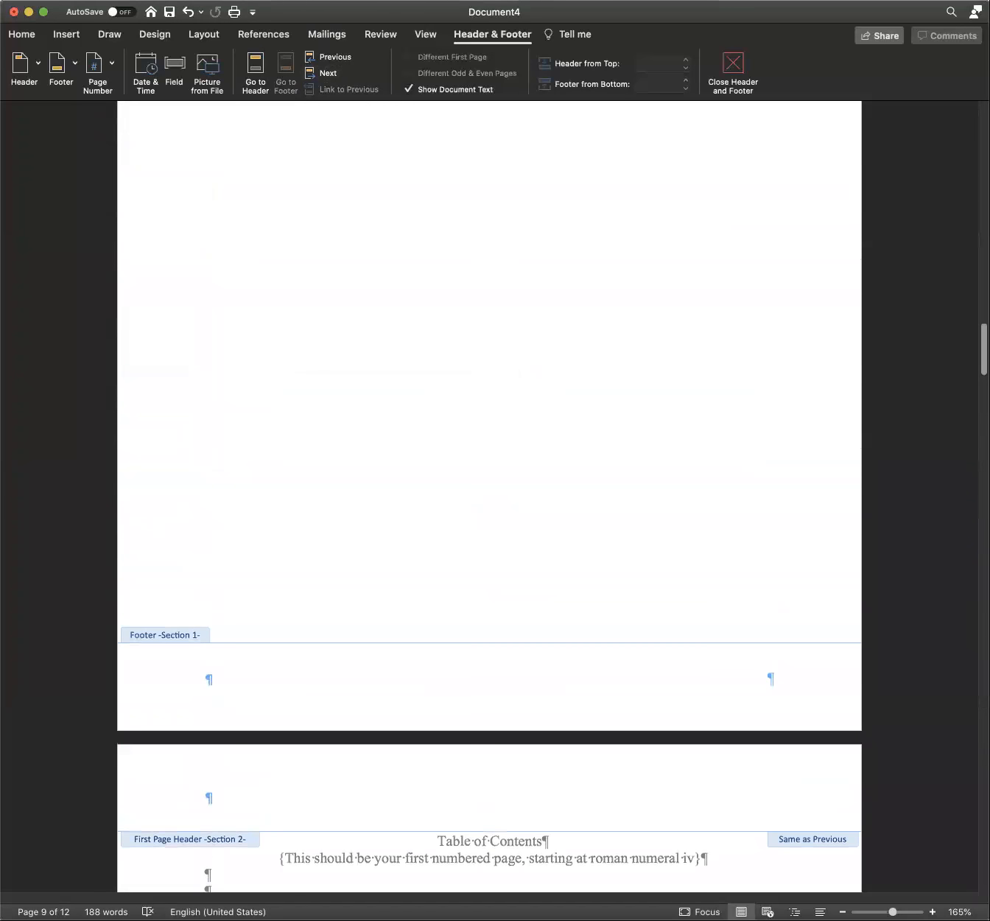
{"action": "scroll", "coordinate": [974, 99], "scroll_direction": "up", "scroll_amount": 5}
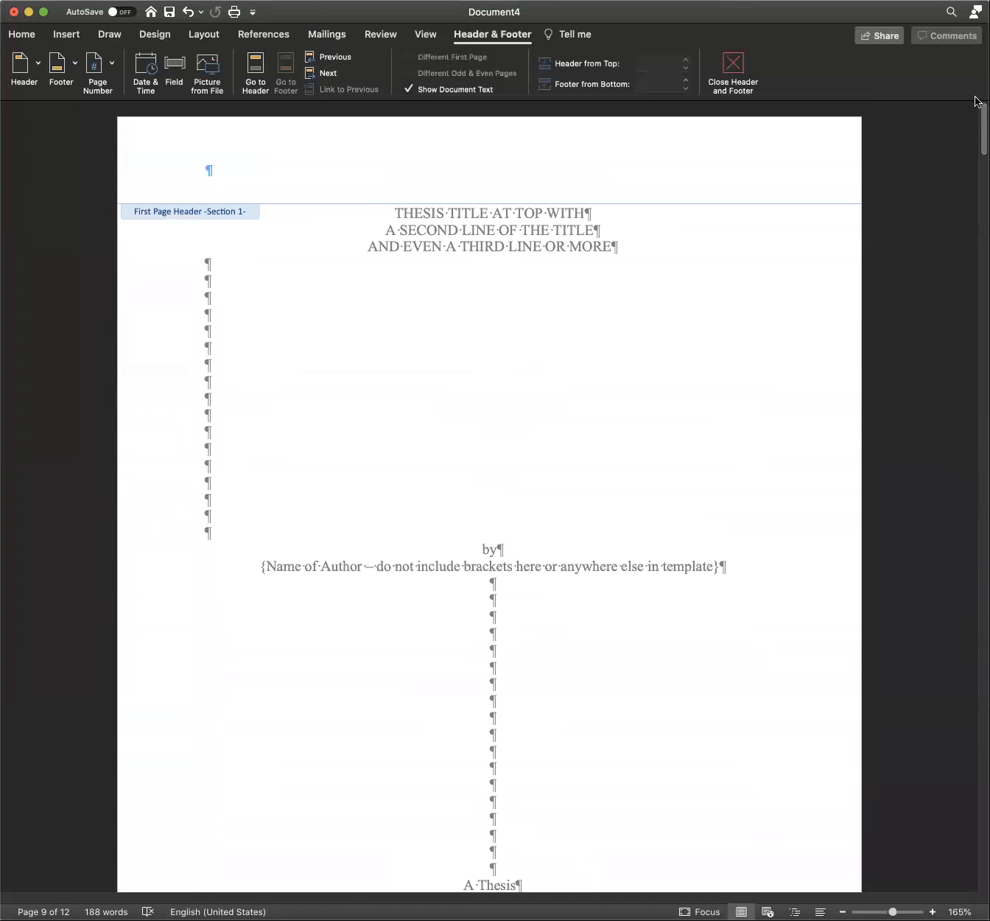
Step: Close header and footer editing and return to the title page to inspect its body text and footer
{"action": "left_click", "coordinate": [734, 66]}
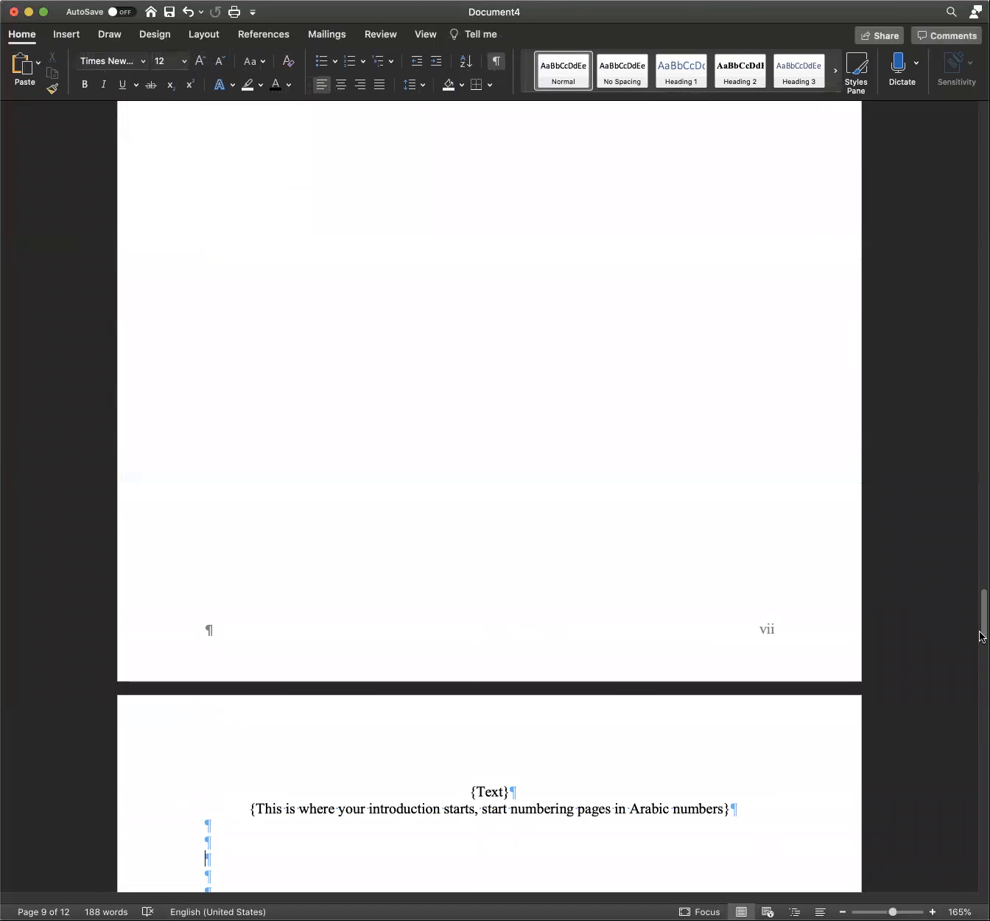
{"action": "left_click_drag", "start_coordinate": [982, 607], "coordinate": [982, 130]}
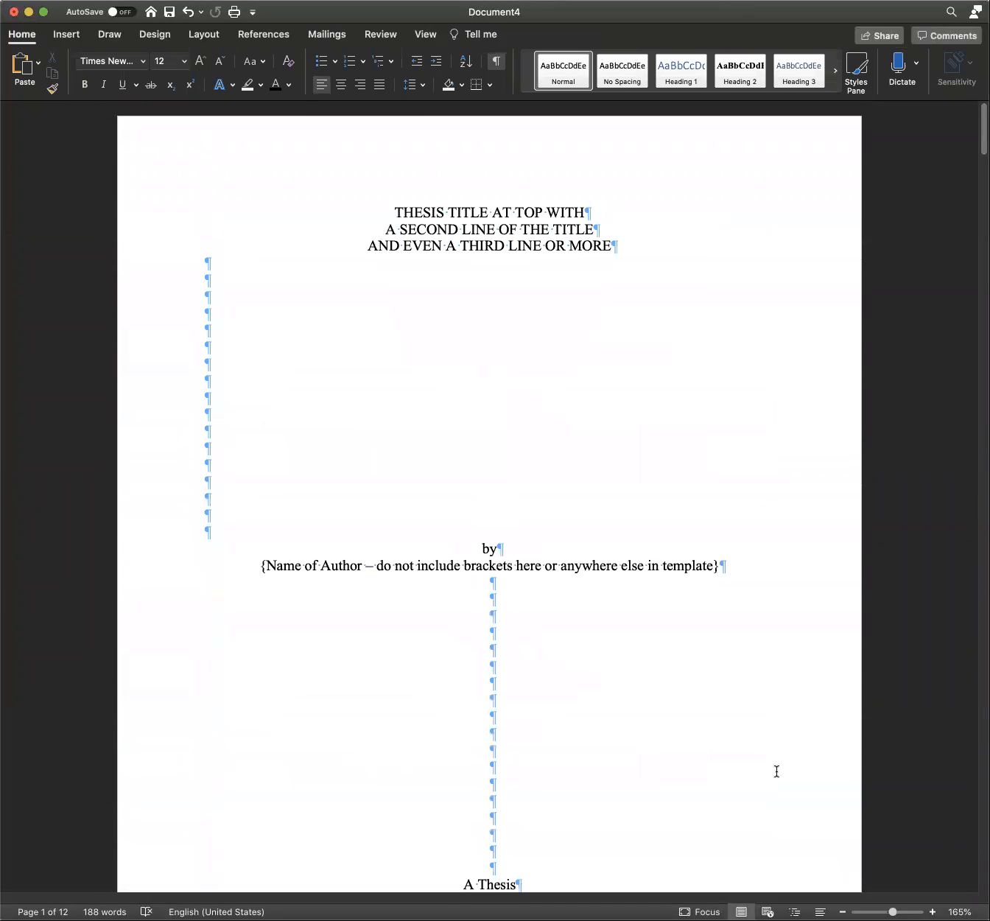
{"action": "scroll", "coordinate": [777, 770], "scroll_direction": "down", "scroll_amount": 3}
{"action": "scroll", "coordinate": [776, 774], "scroll_direction": "down", "scroll_amount": 1}
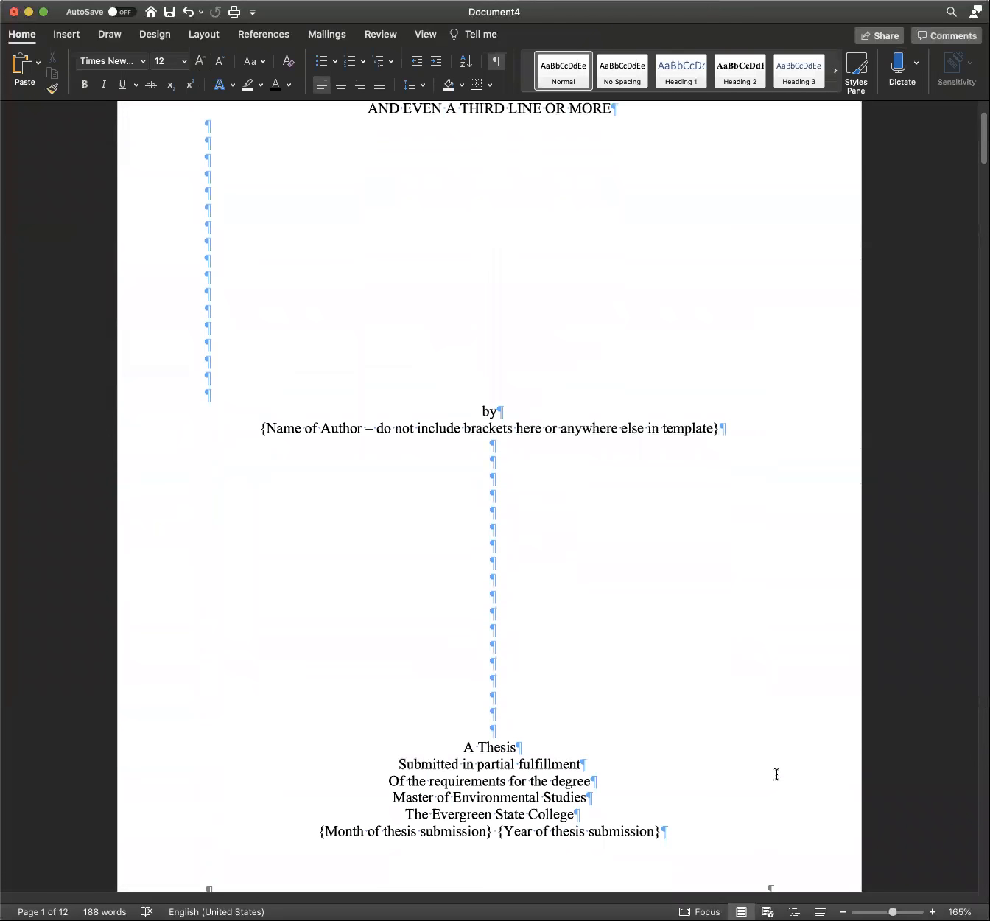
{"action": "scroll", "coordinate": [776, 773], "scroll_direction": "up", "scroll_amount": 4}
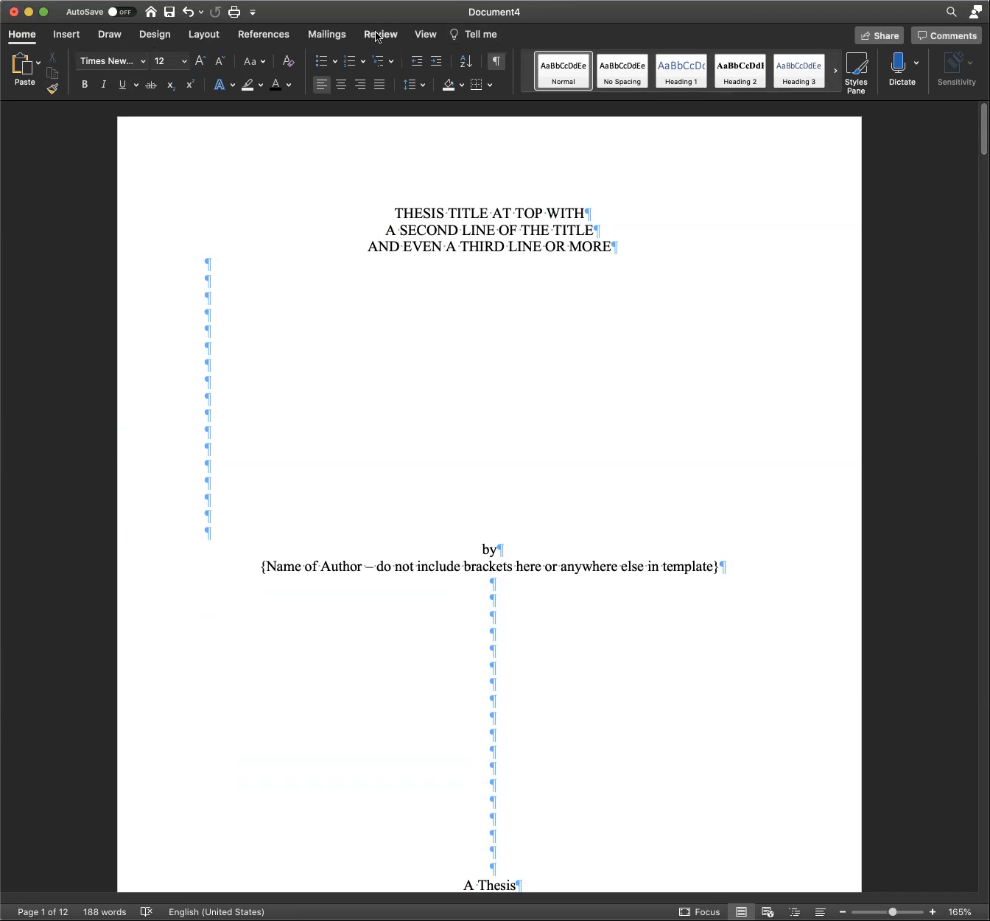
Step: Show the Navigation Pane, look at its heading view, return to page thumbnails and jump to the title page
{"action": "left_click", "coordinate": [429, 35]}
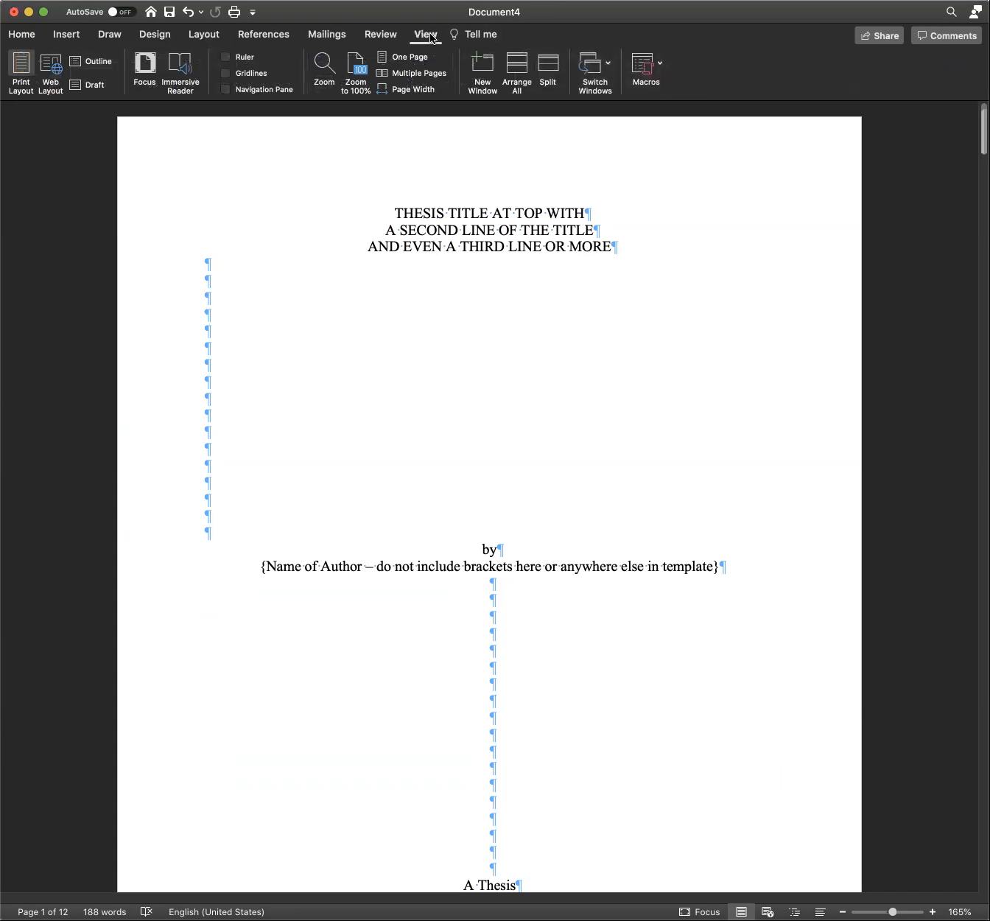
{"action": "left_click", "coordinate": [224, 89]}
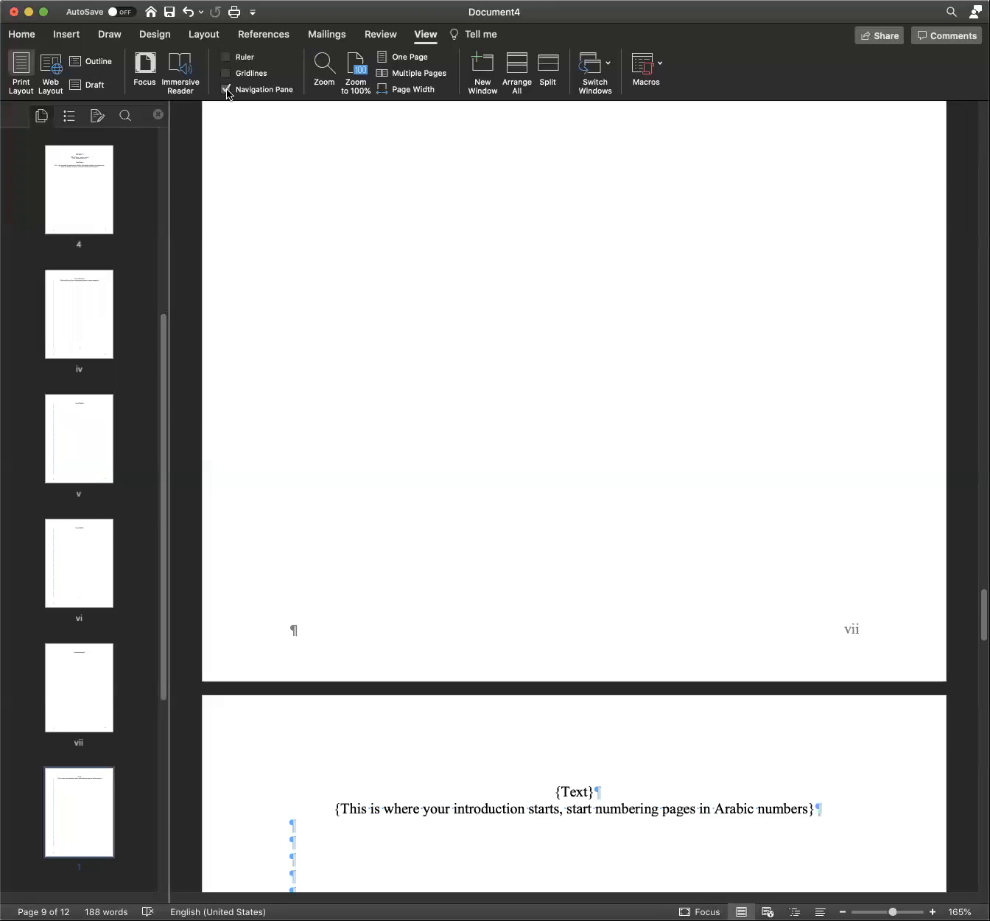
{"action": "left_click", "coordinate": [68, 116]}
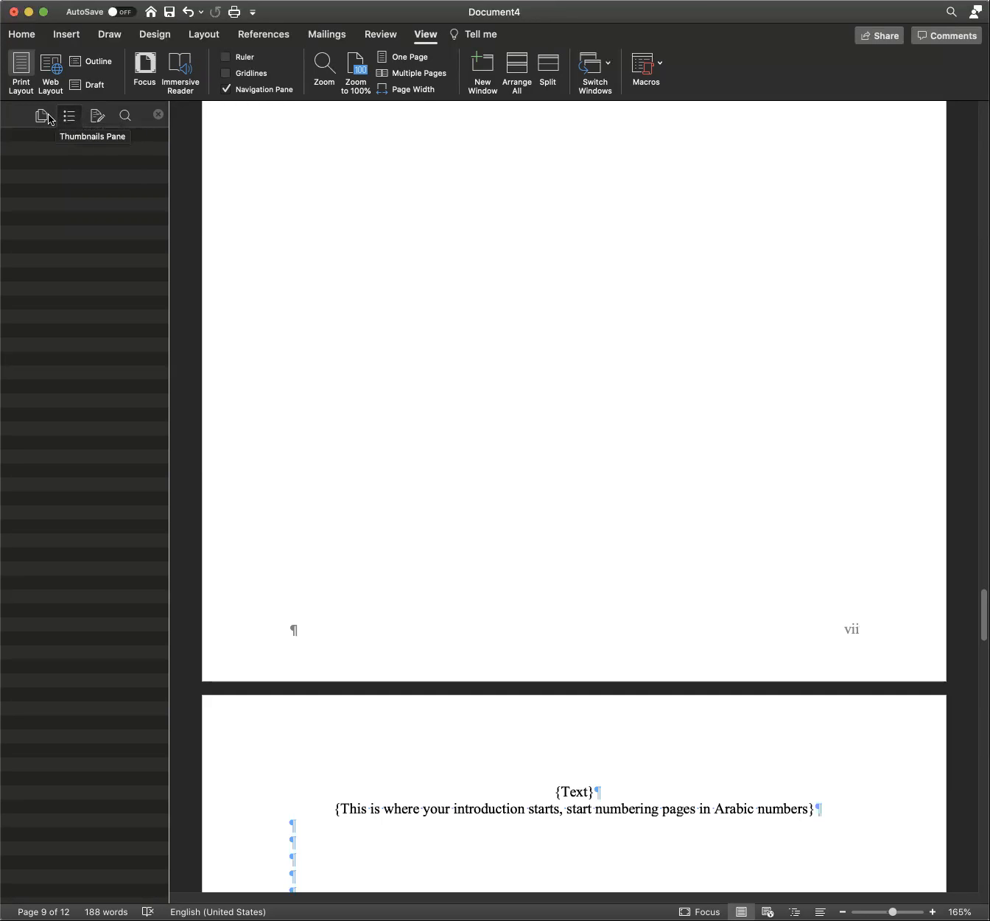
{"action": "left_click", "coordinate": [45, 116]}
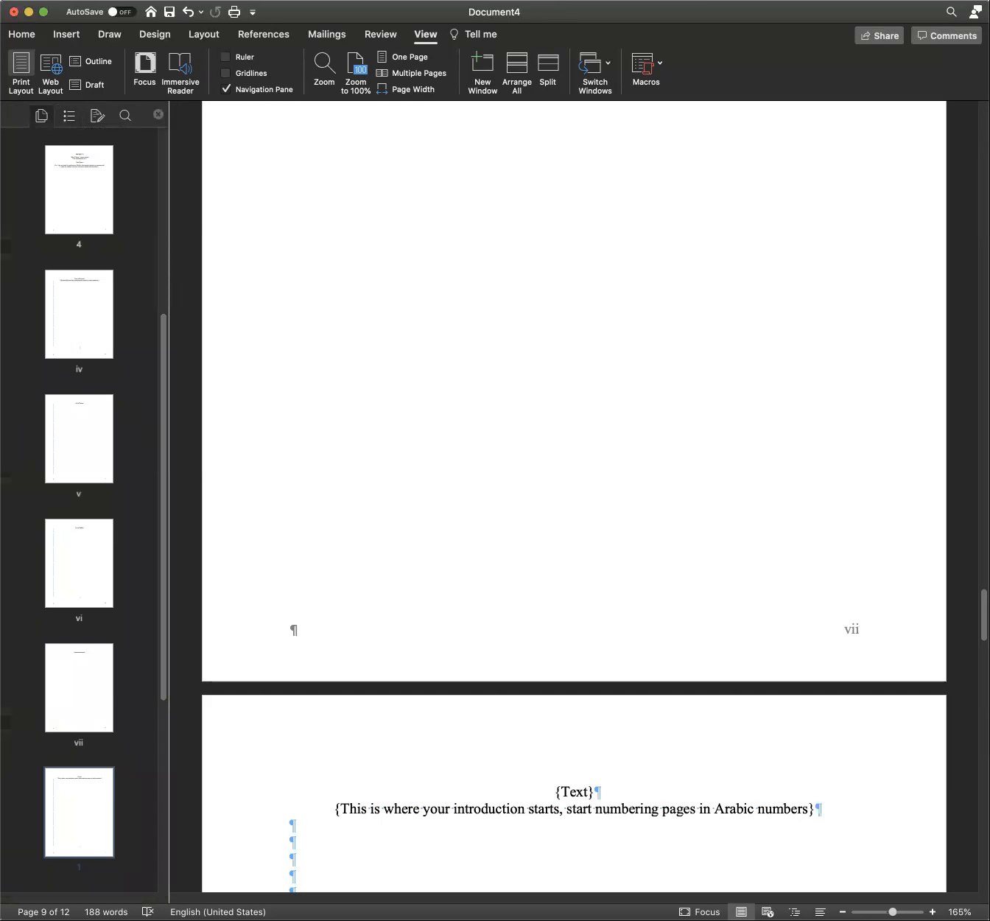
{"action": "left_click", "coordinate": [64, 181]}
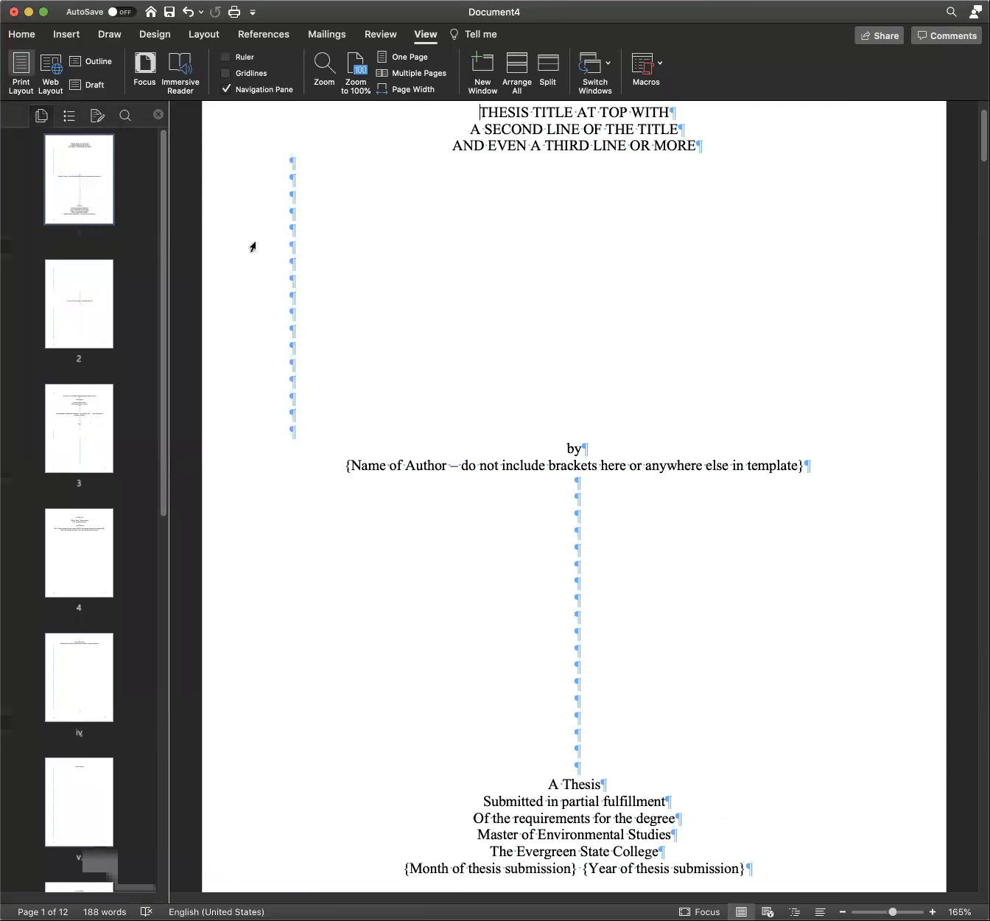